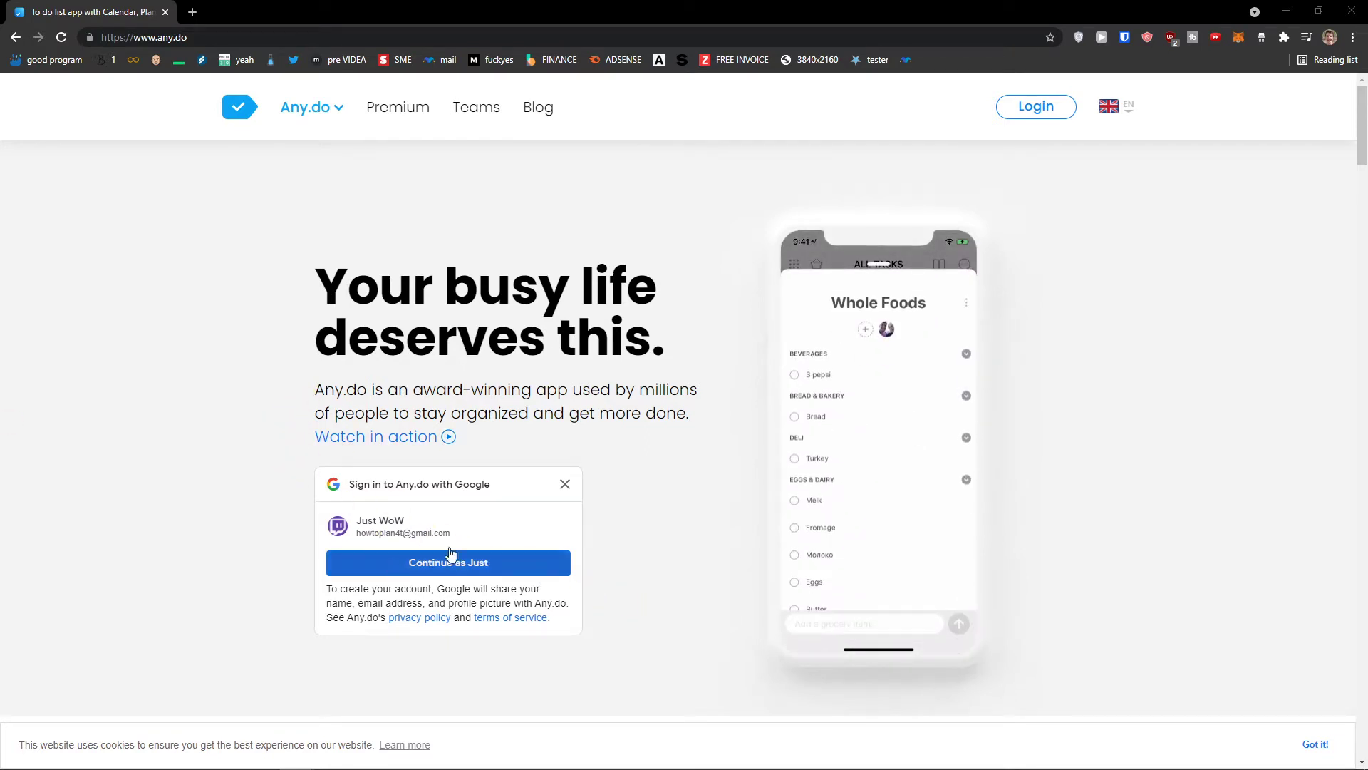
Sign in to Any.do by continuing with the offered Google account
scroll(421, 491, "down", 1)
left_click(431, 492)
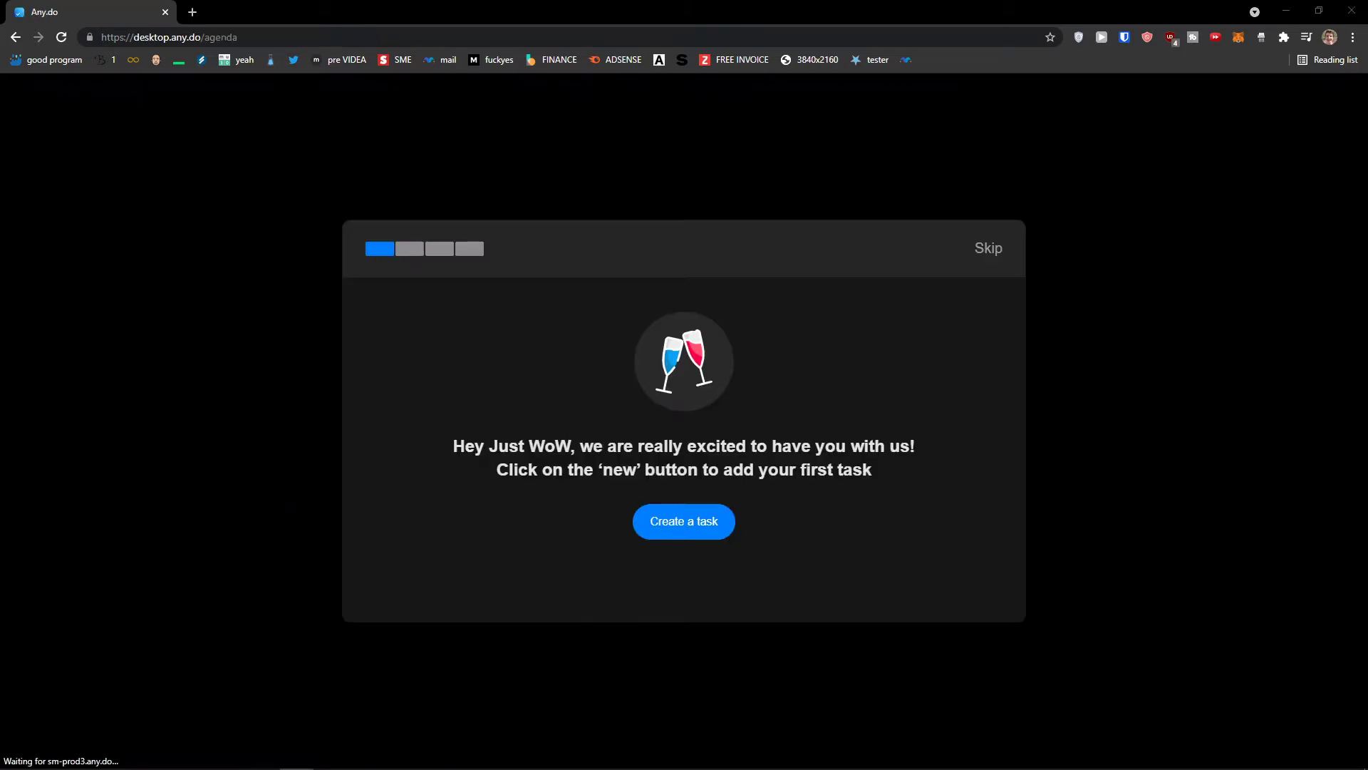
Skip the welcome onboarding tour and decline the Premium subscription offer
left_click_drag(509, 471, 674, 447)
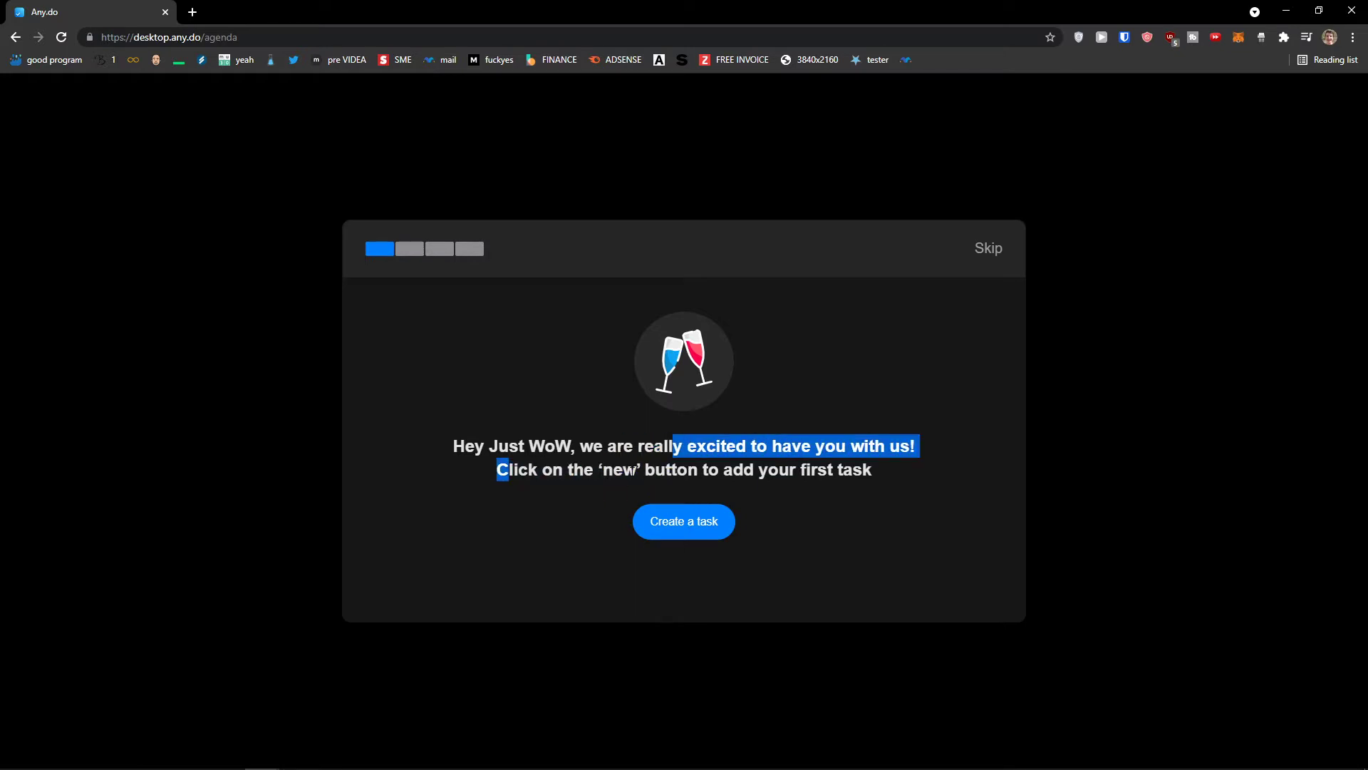
left_click(673, 448)
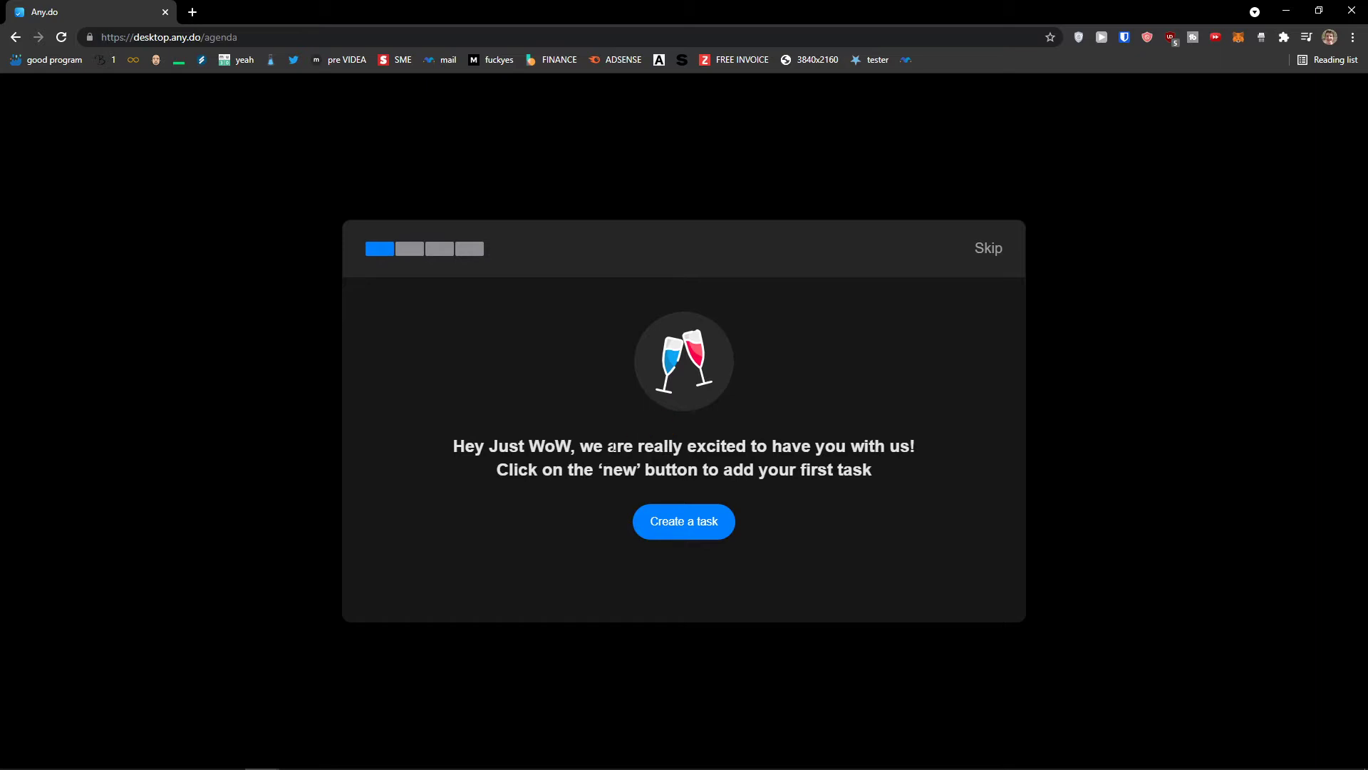
left_click(982, 257)
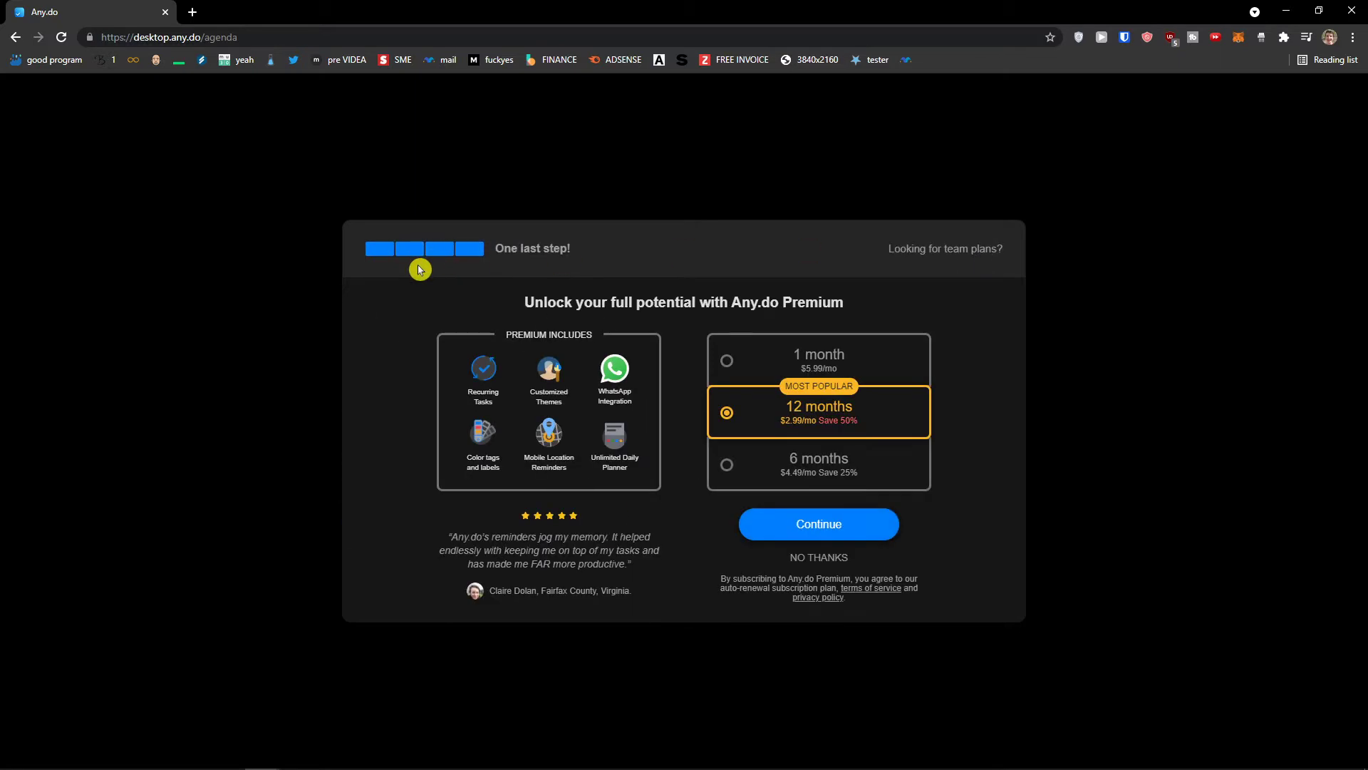
left_click_drag(520, 314, 868, 307)
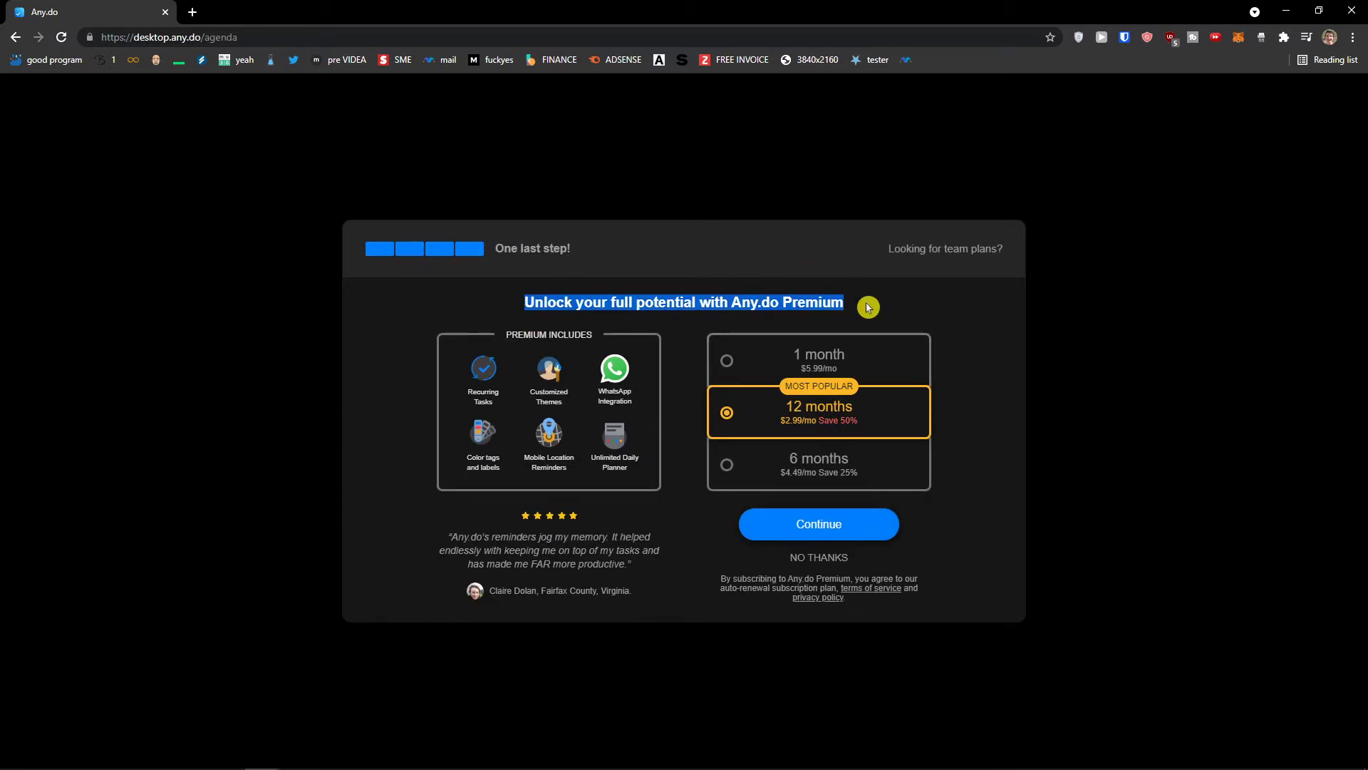
left_click(794, 559)
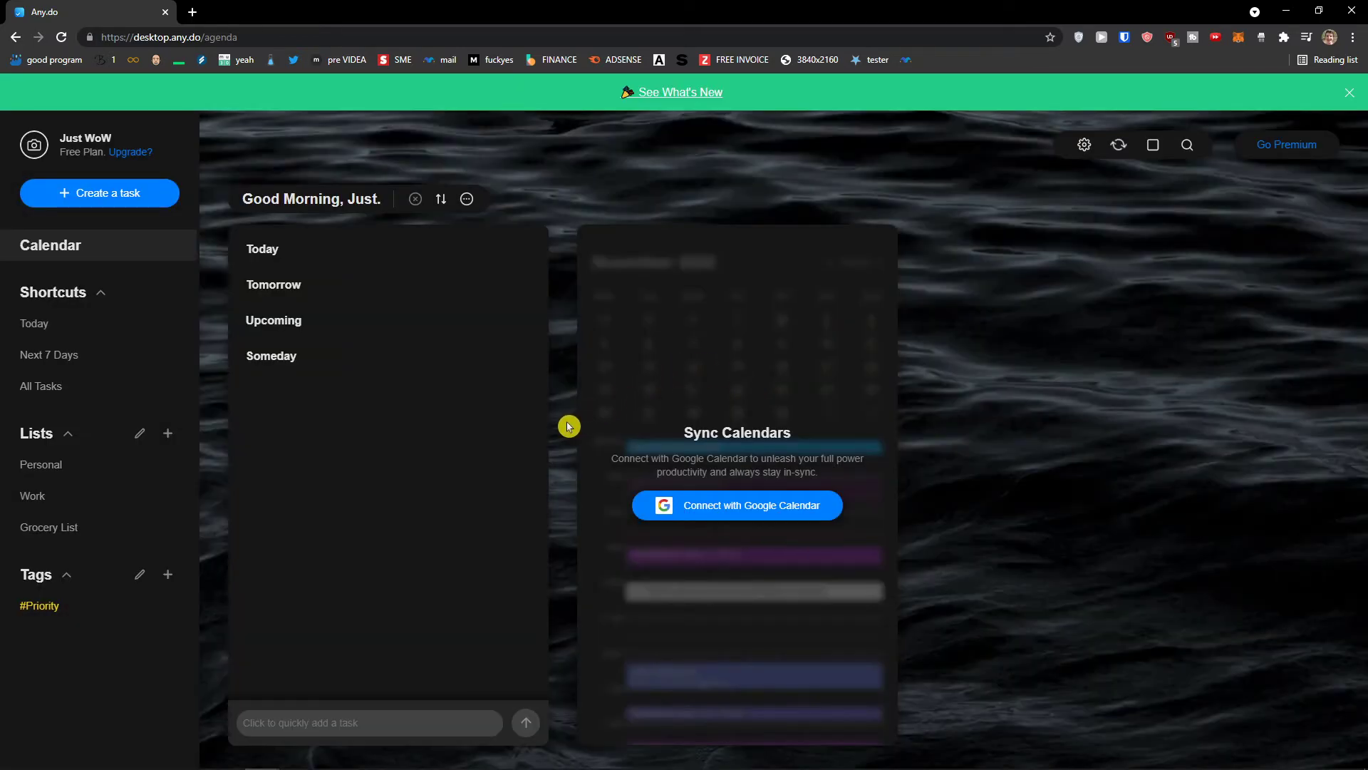
Dismiss the What's New banner and save a new first and last name for the account
left_click(1349, 94)
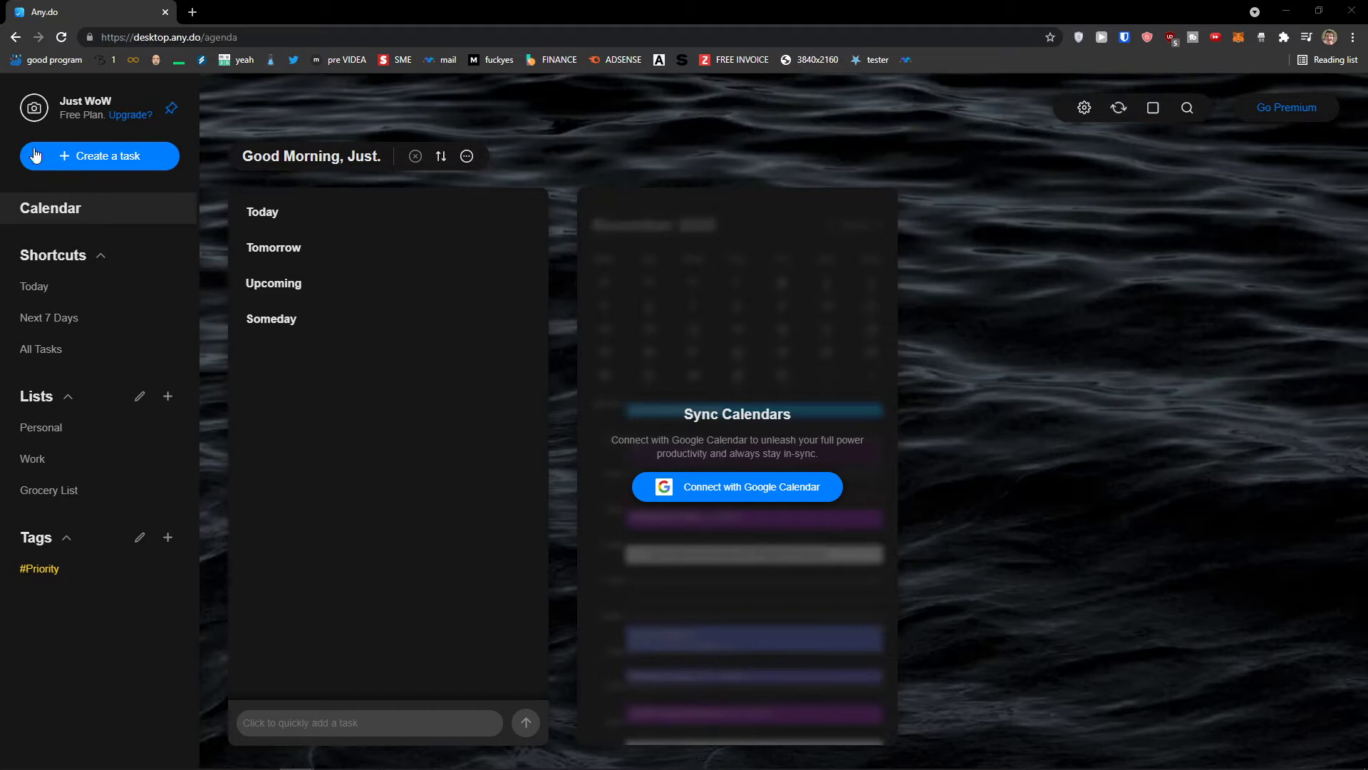
left_click(82, 105)
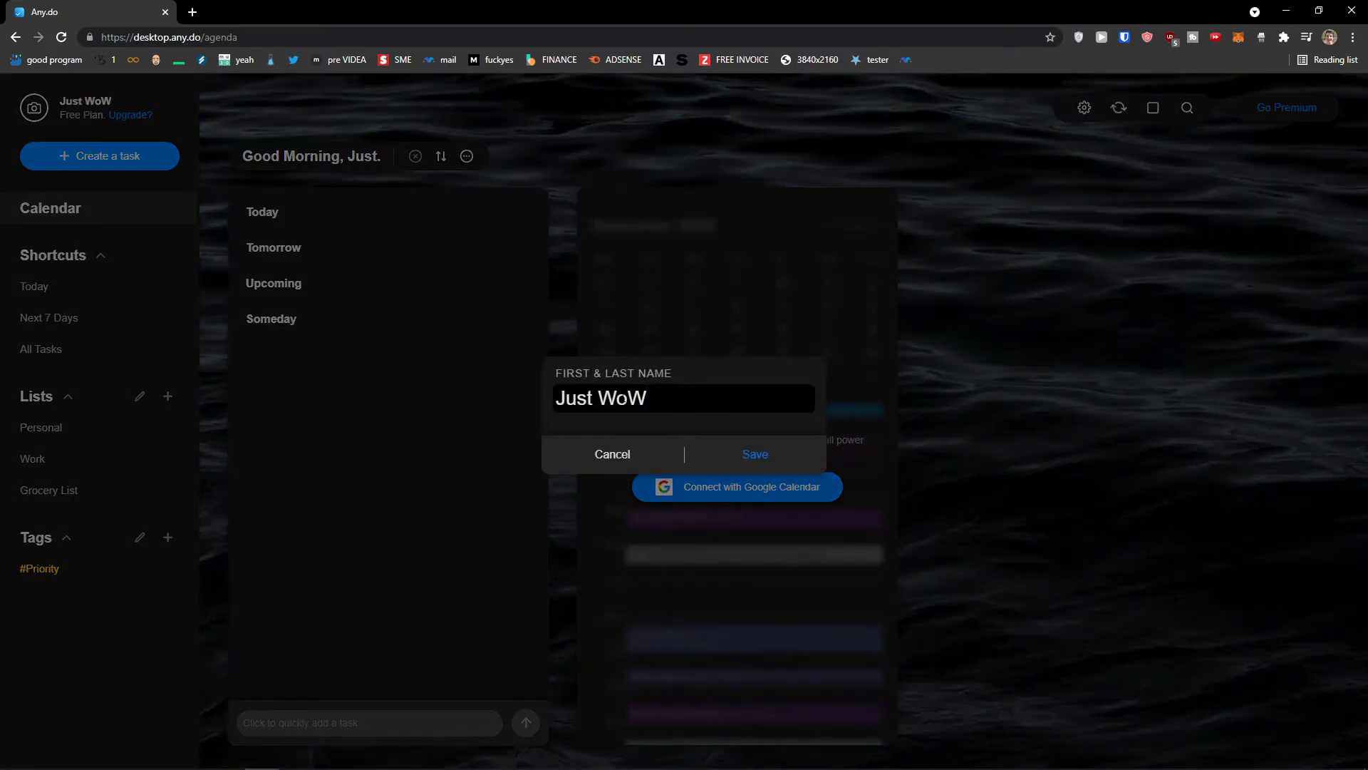
triple_click(624, 398)
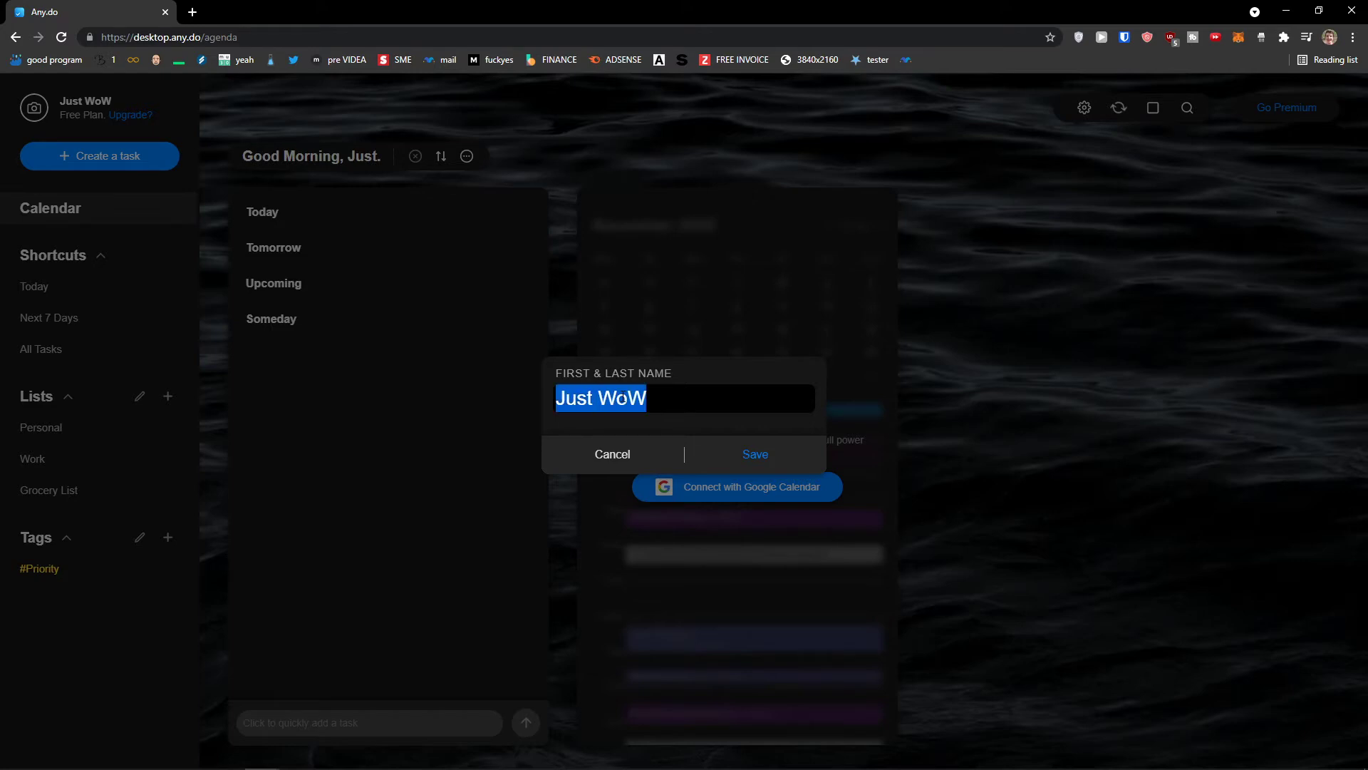
type("Marcus Stonelius")
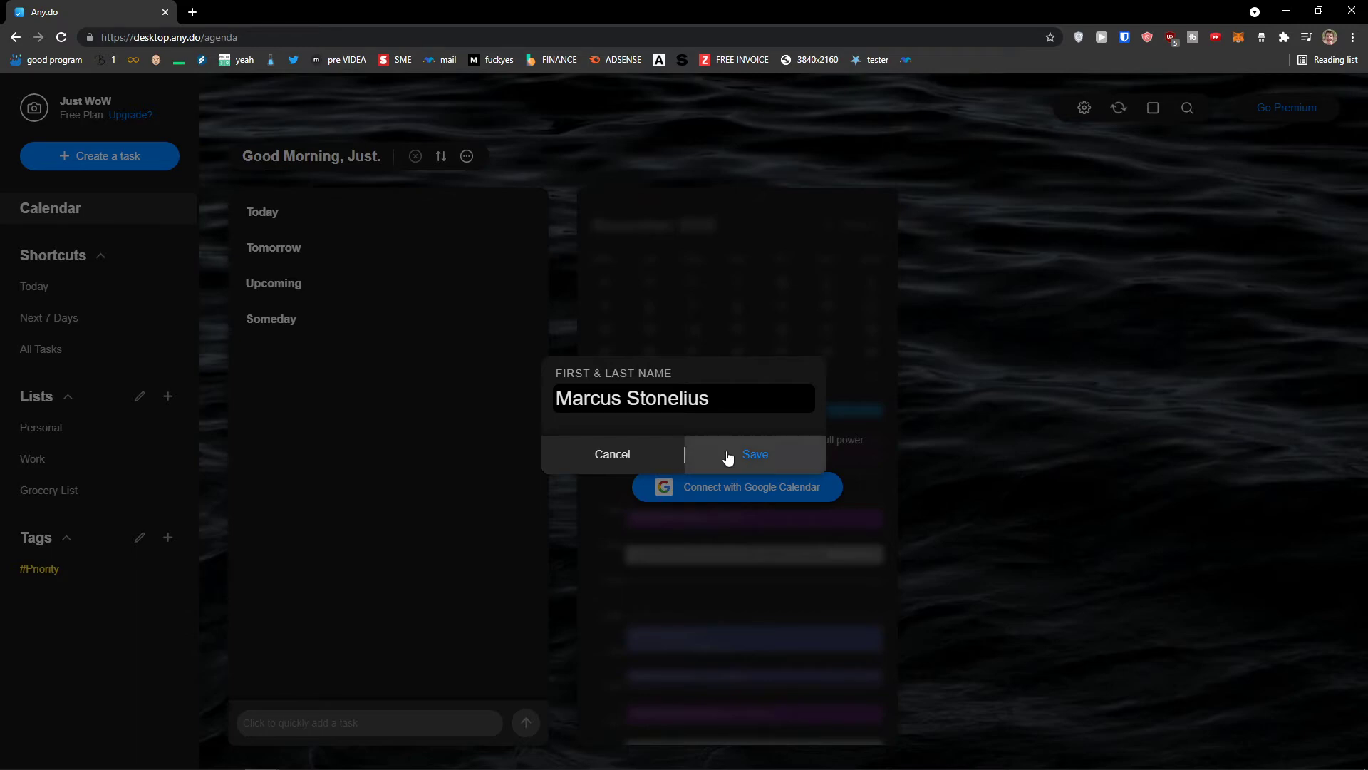
left_click(727, 458)
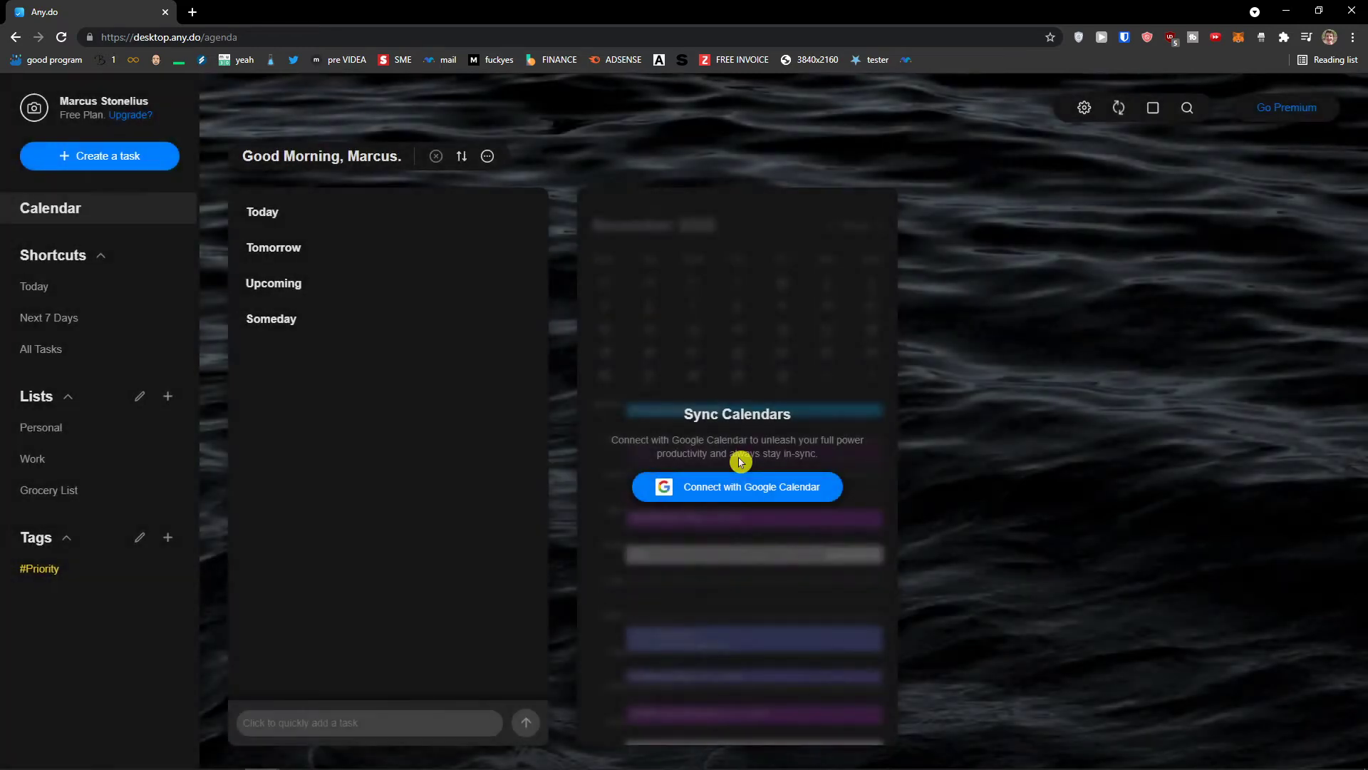
Start choosing a profile picture, cancel the file picker, then zoom the page in and back out
left_click(33, 114)
key("Escape")
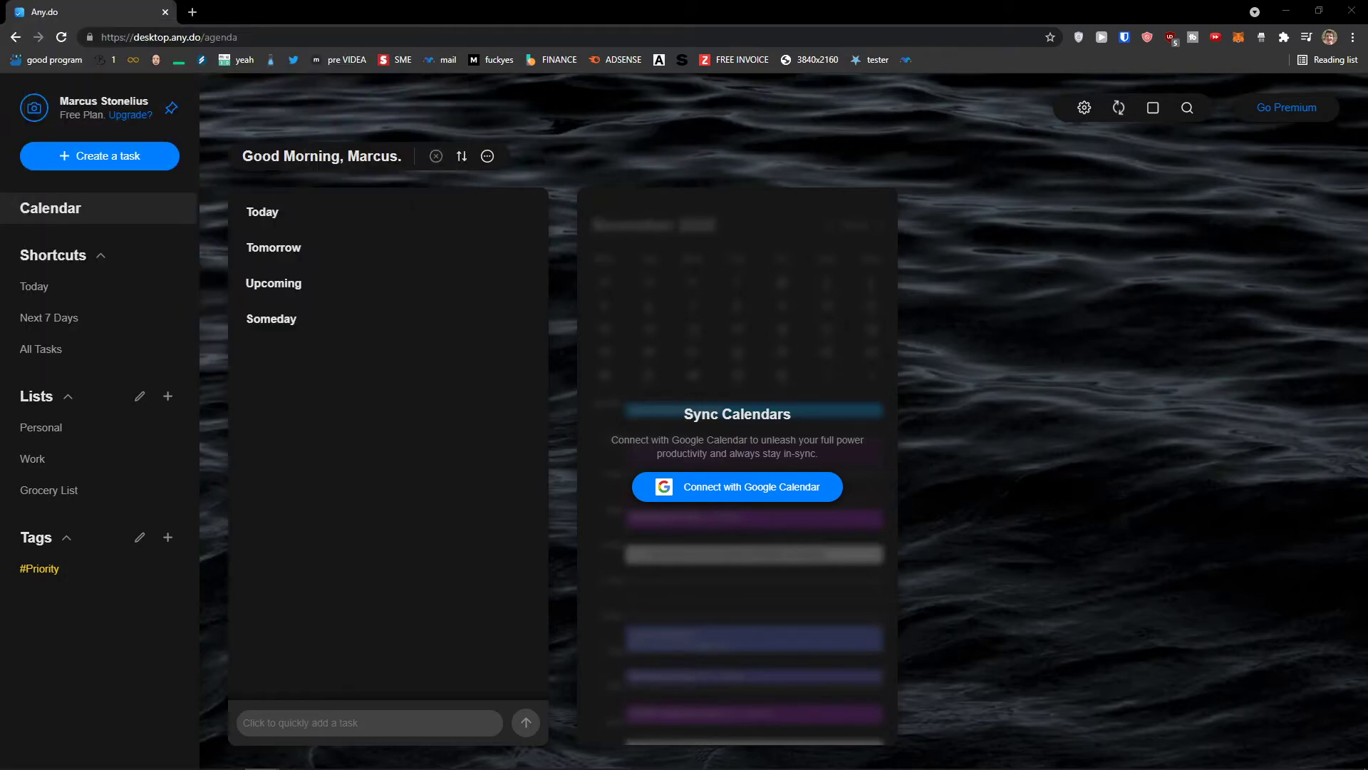
key("ctrl+plus")
key("ctrl+plus")
key("ctrl+plus")
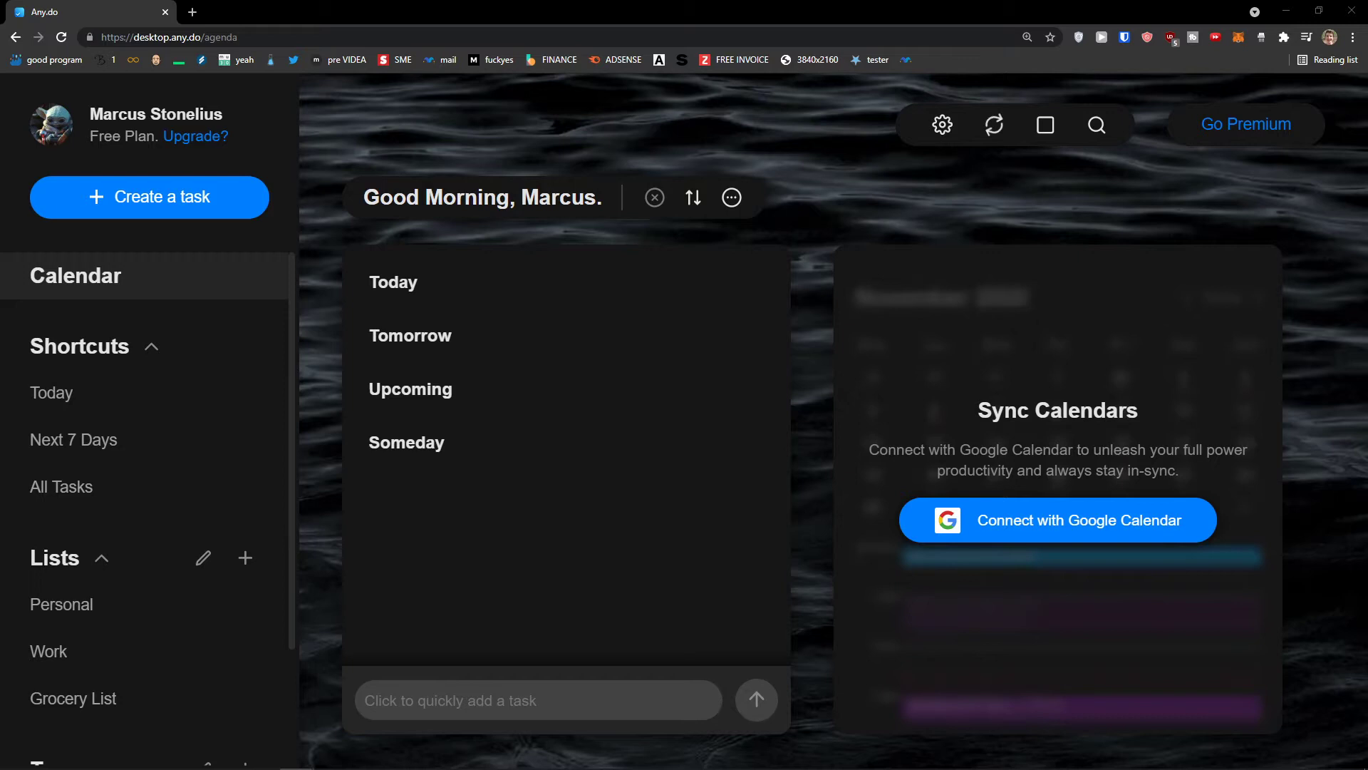
key("ctrl+minus")
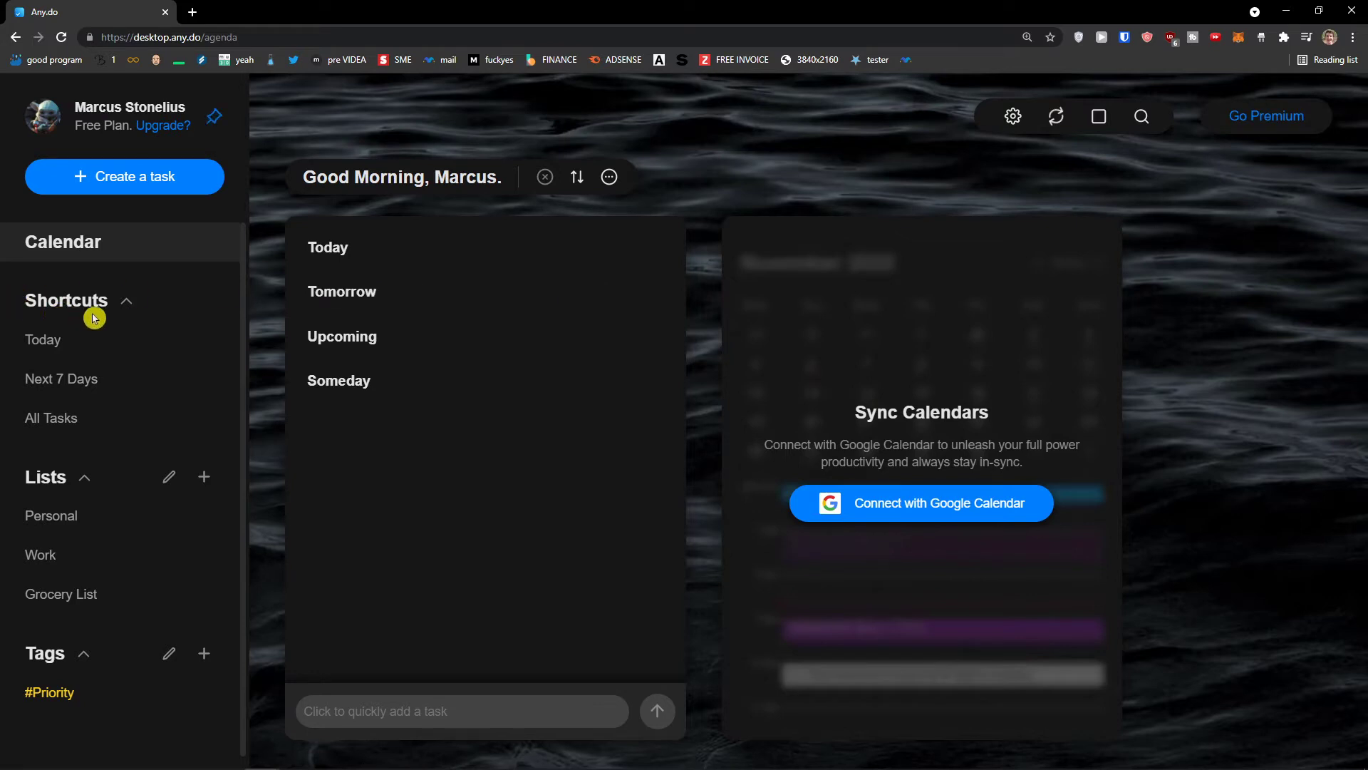
Browse the Today, Next 7 Days and All Tasks views in the sidebar
left_click(103, 346)
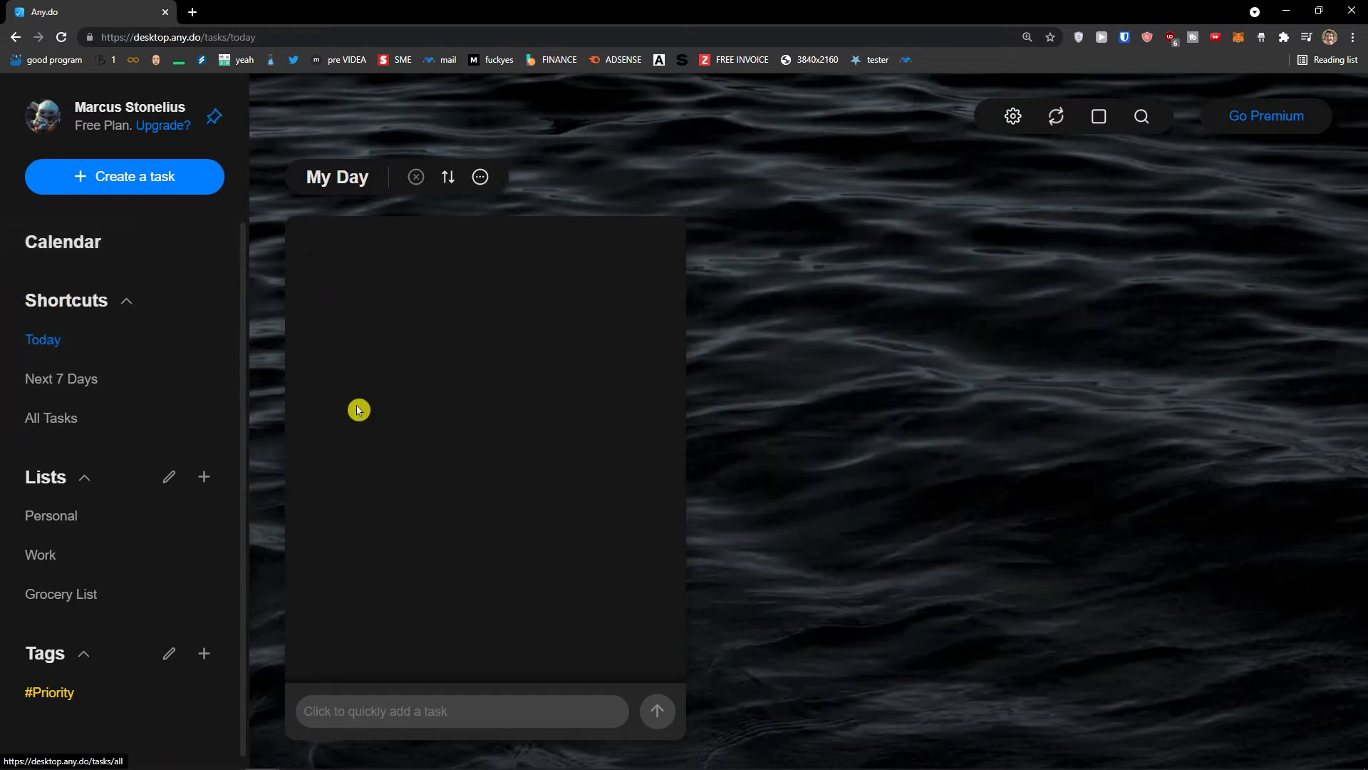
left_click(126, 376)
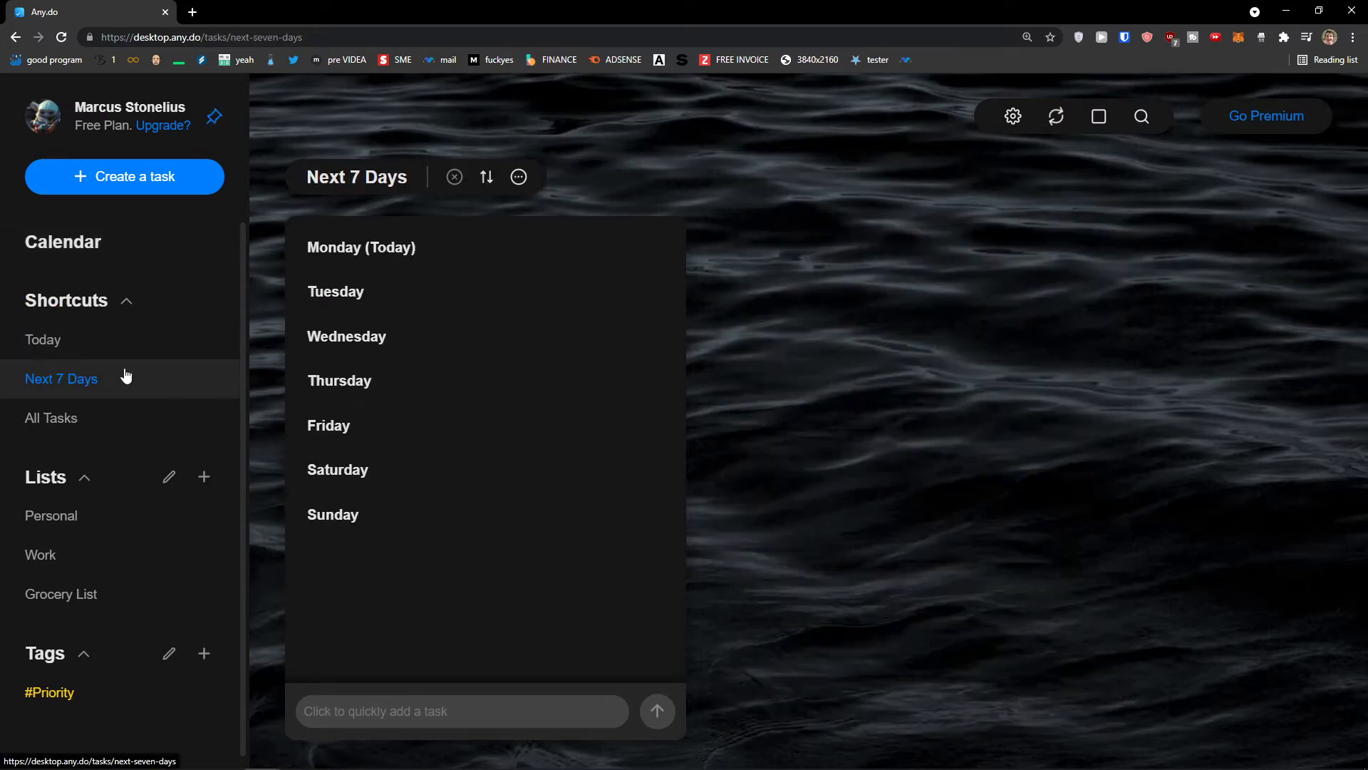
left_click(114, 420)
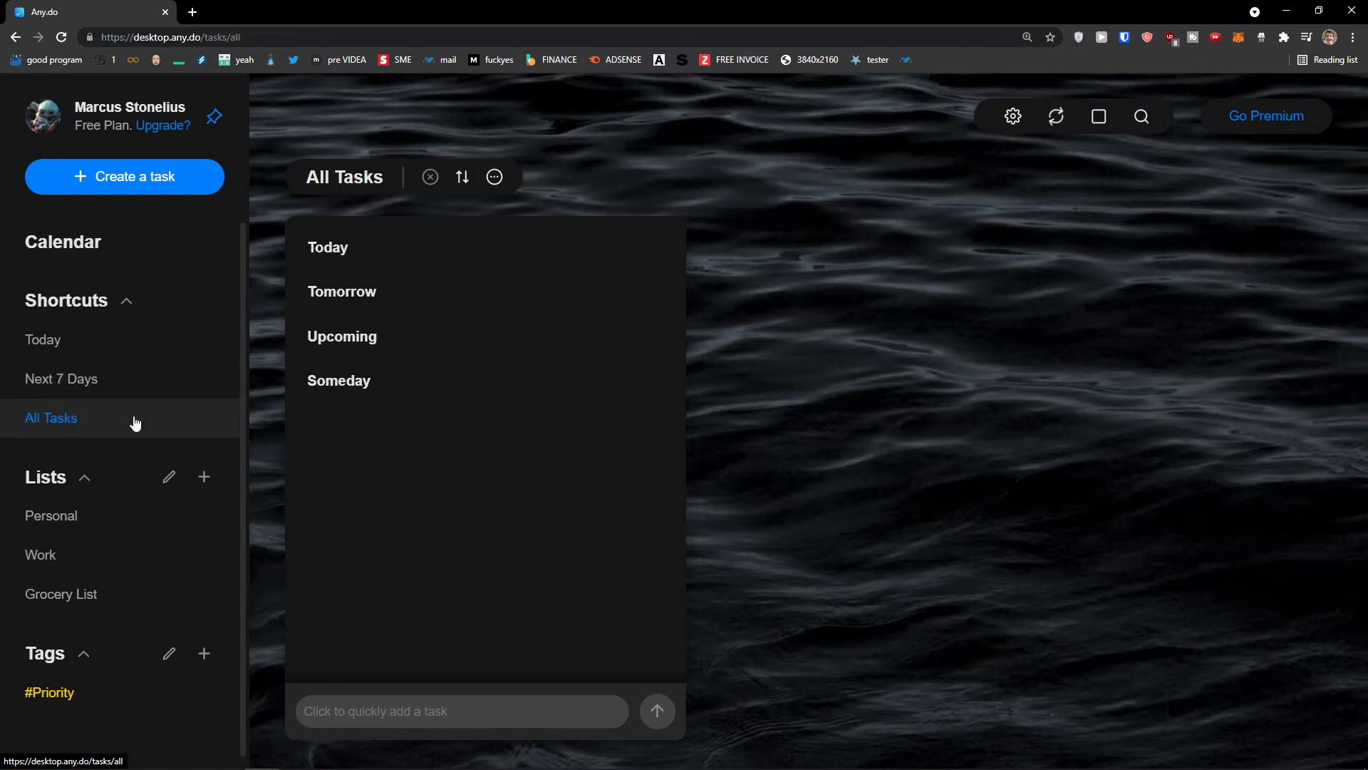
scroll(110, 533, "down", 1)
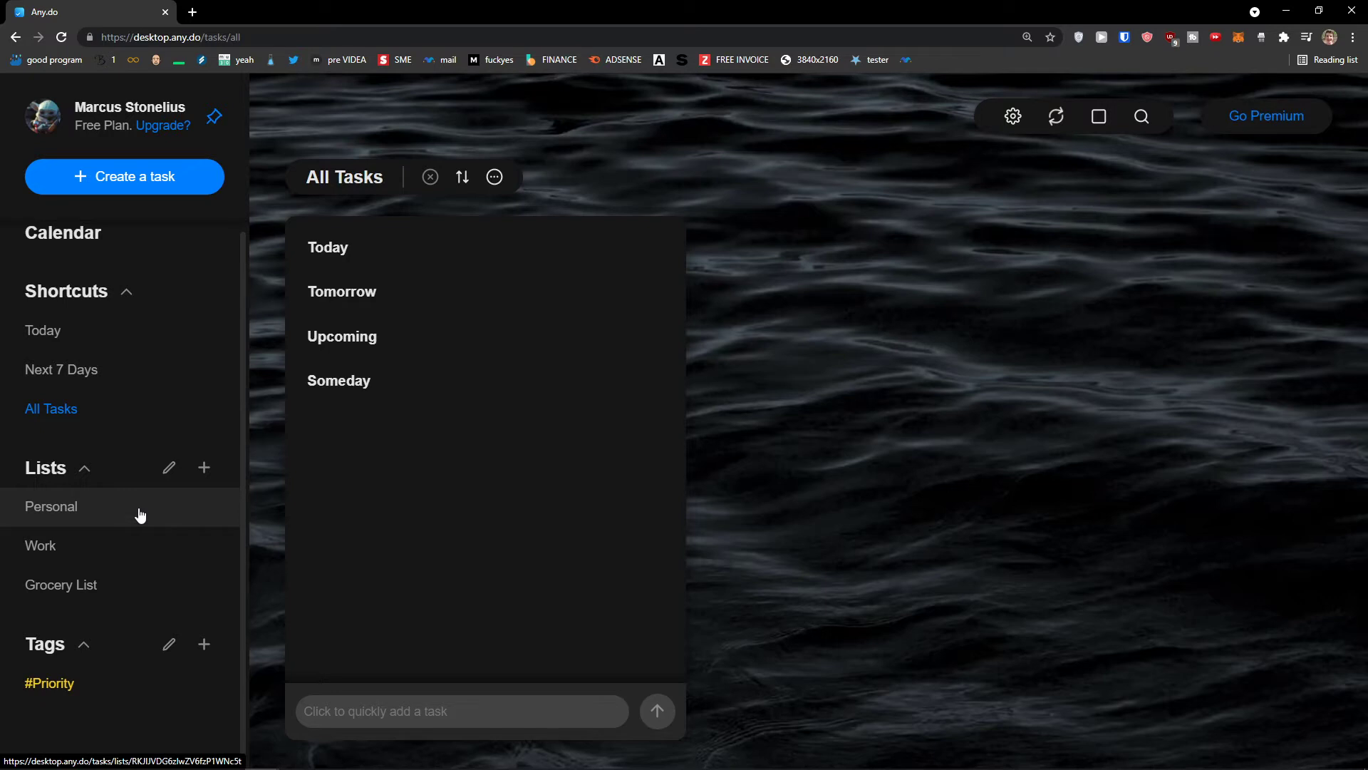
Toggle list editing on and off, then show the tasks tagged #Priority and open Settings
left_click(169, 469)
left_click(171, 472)
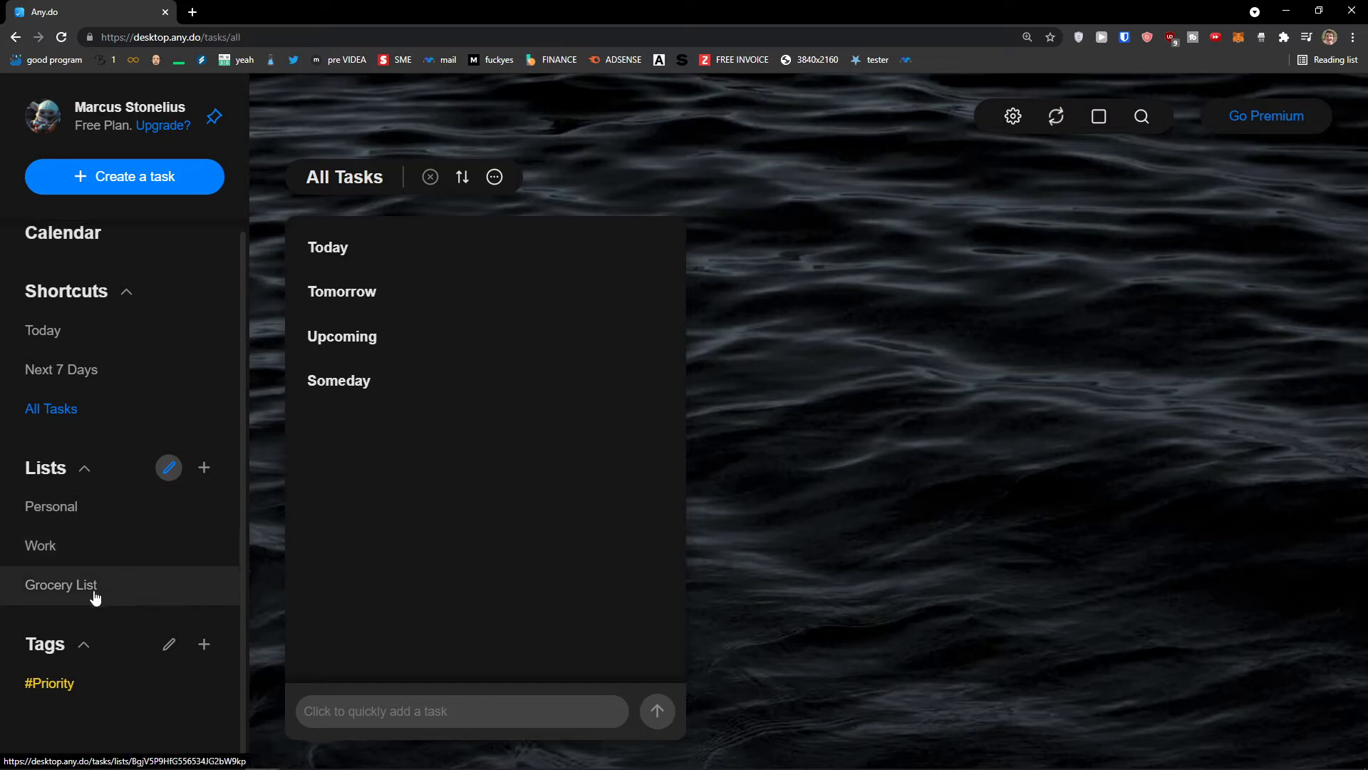
left_click(88, 694)
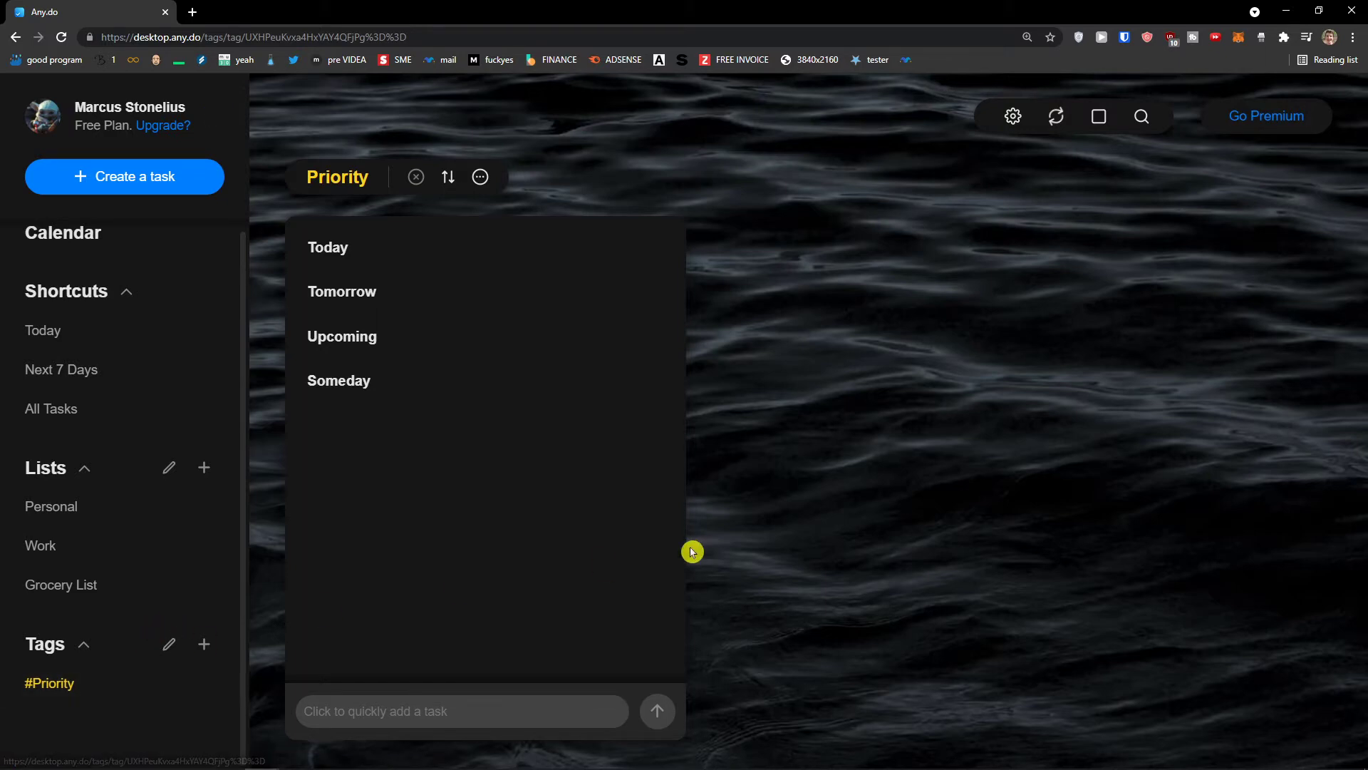
left_click(1014, 118)
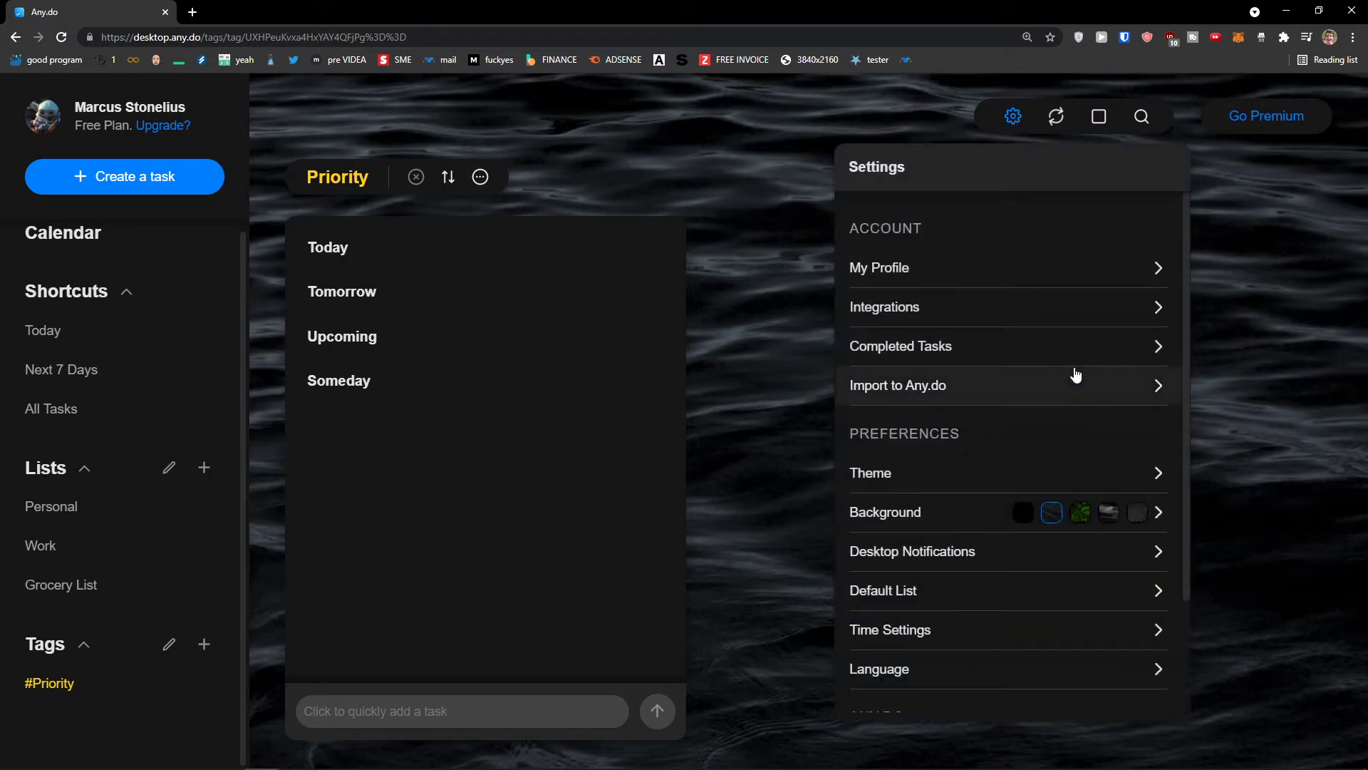
Review My Profile and browse the +3000 Apps integrations, then close the zaps window
left_click(1017, 265)
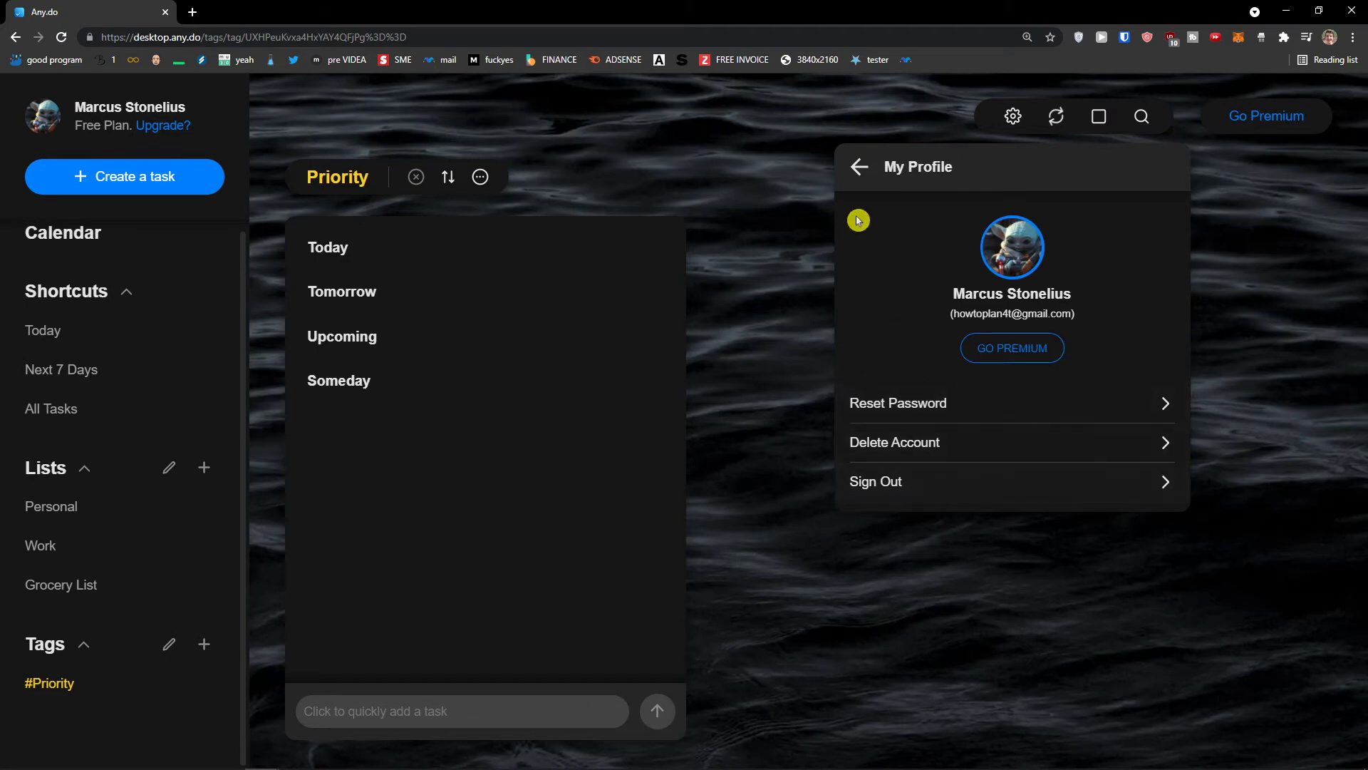
left_click(855, 169)
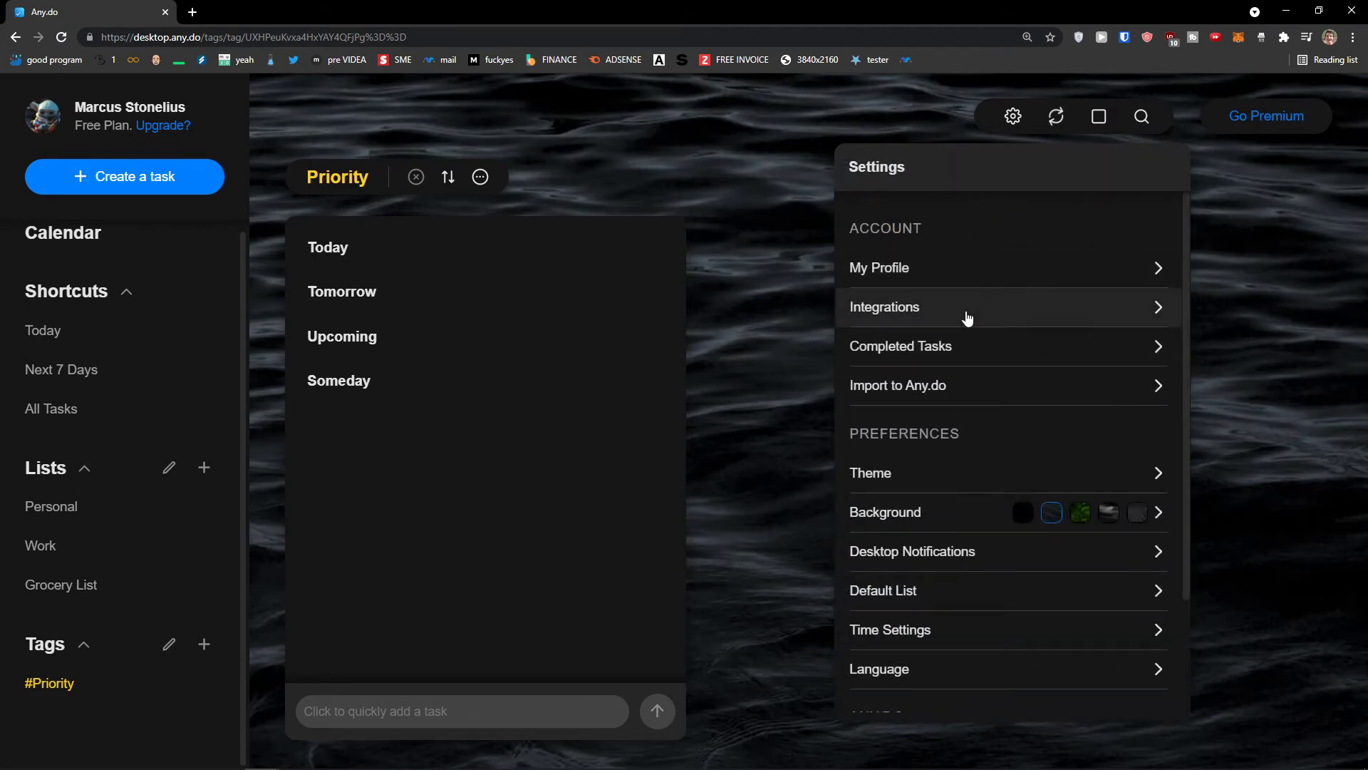
left_click(968, 318)
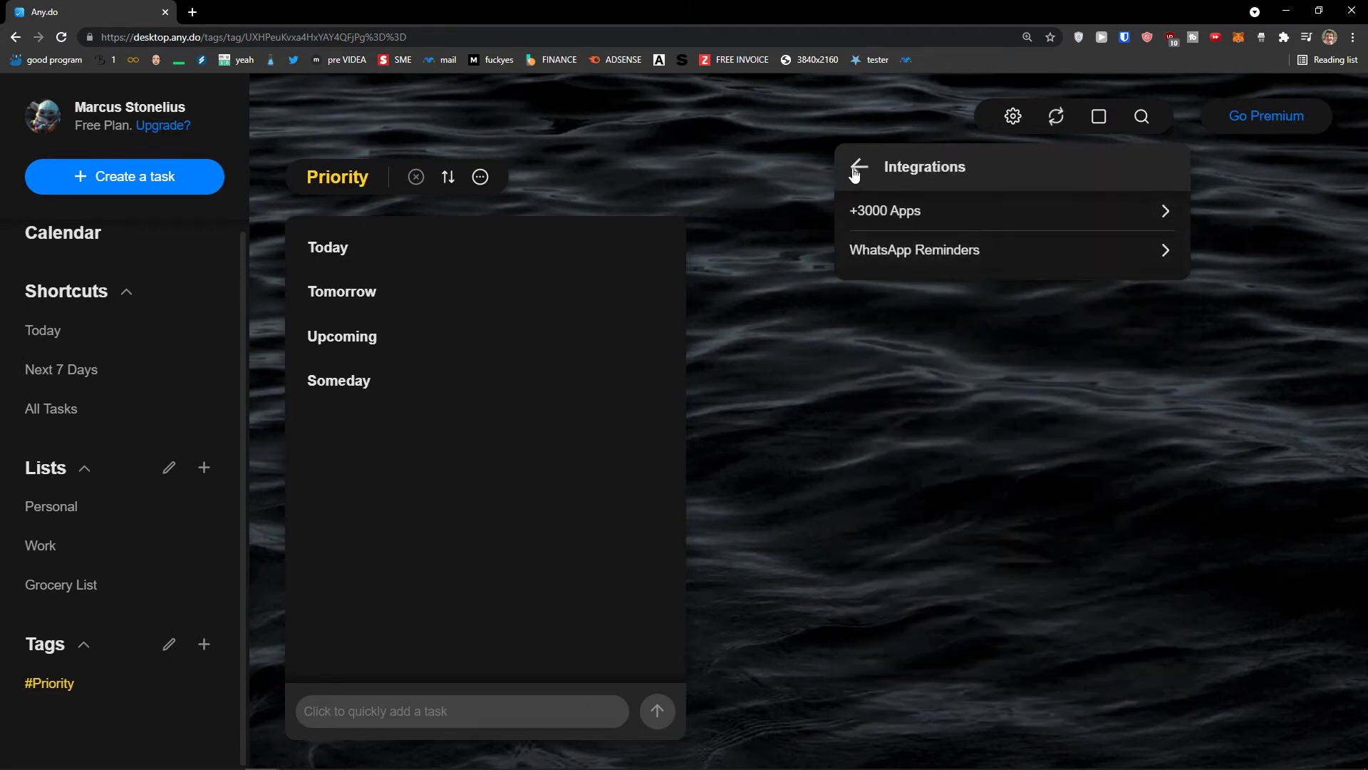
left_click(941, 213)
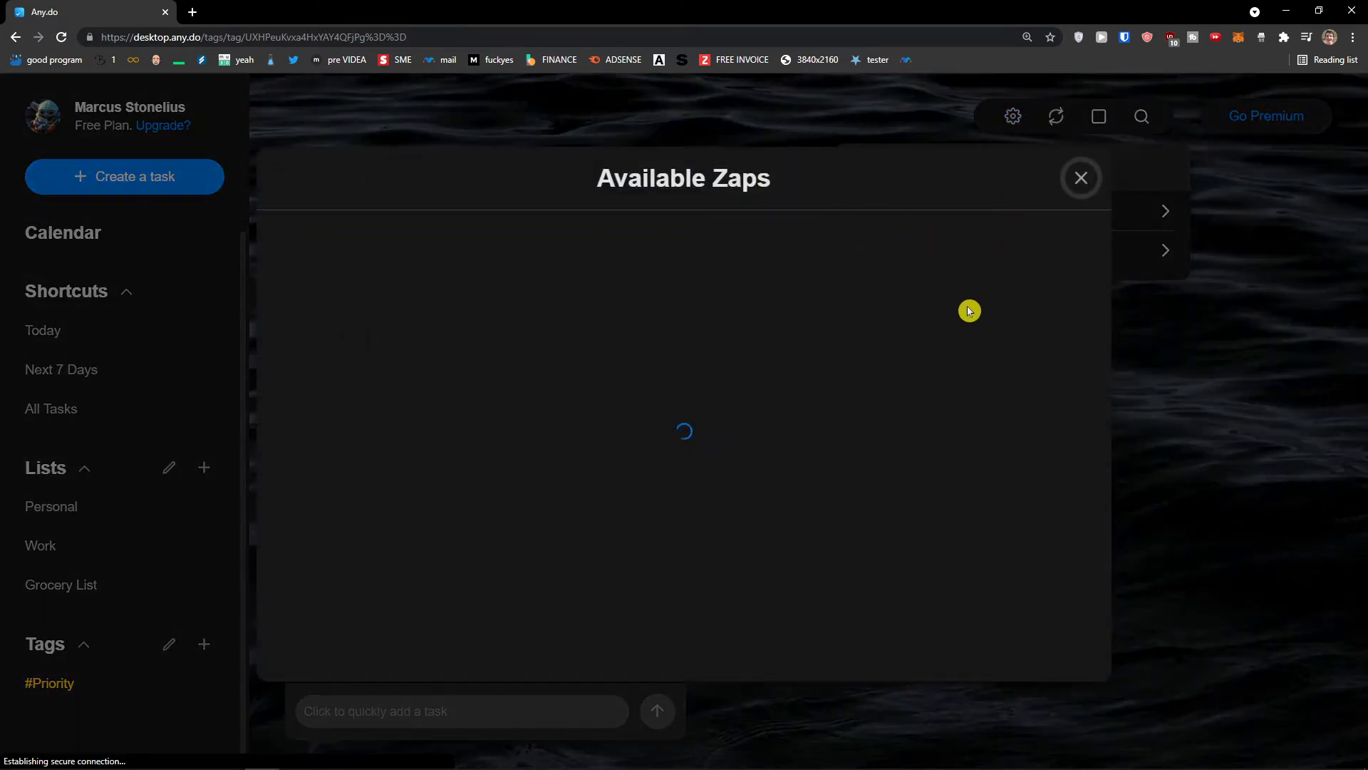
scroll(972, 406, "down", 4)
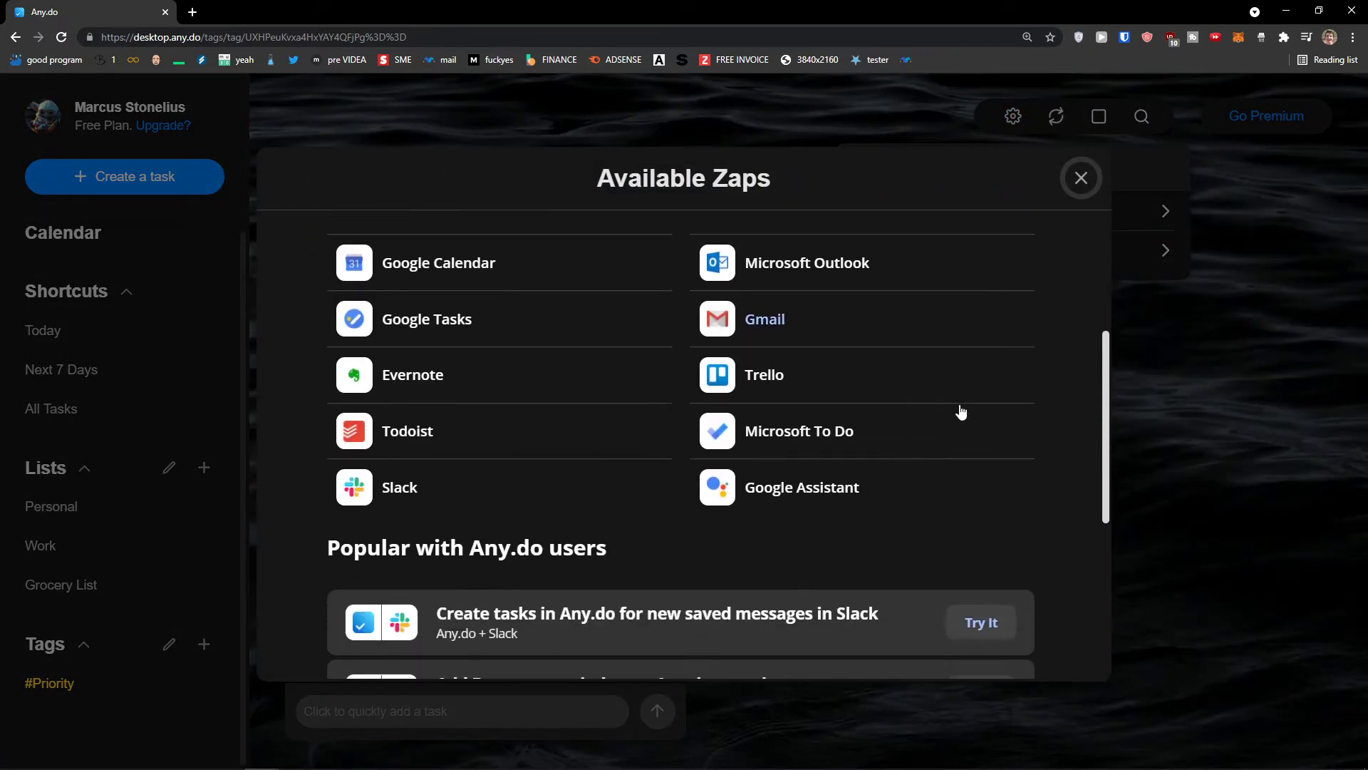
scroll(983, 372, "up", 3)
scroll(983, 372, "up", 1)
left_click(1077, 177)
Close the integrations panel and reopen Settings, scrolling down to the Theme option
left_click(977, 134)
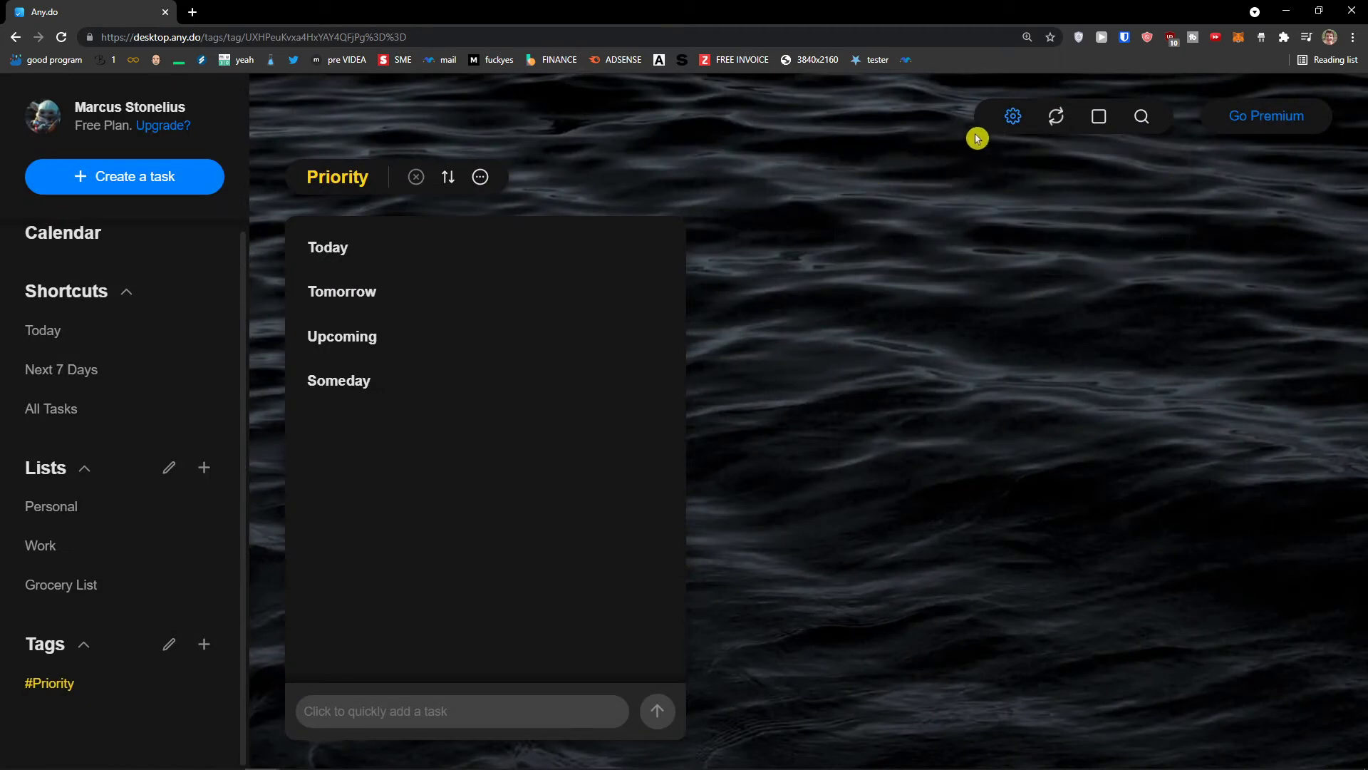
left_click(1005, 132)
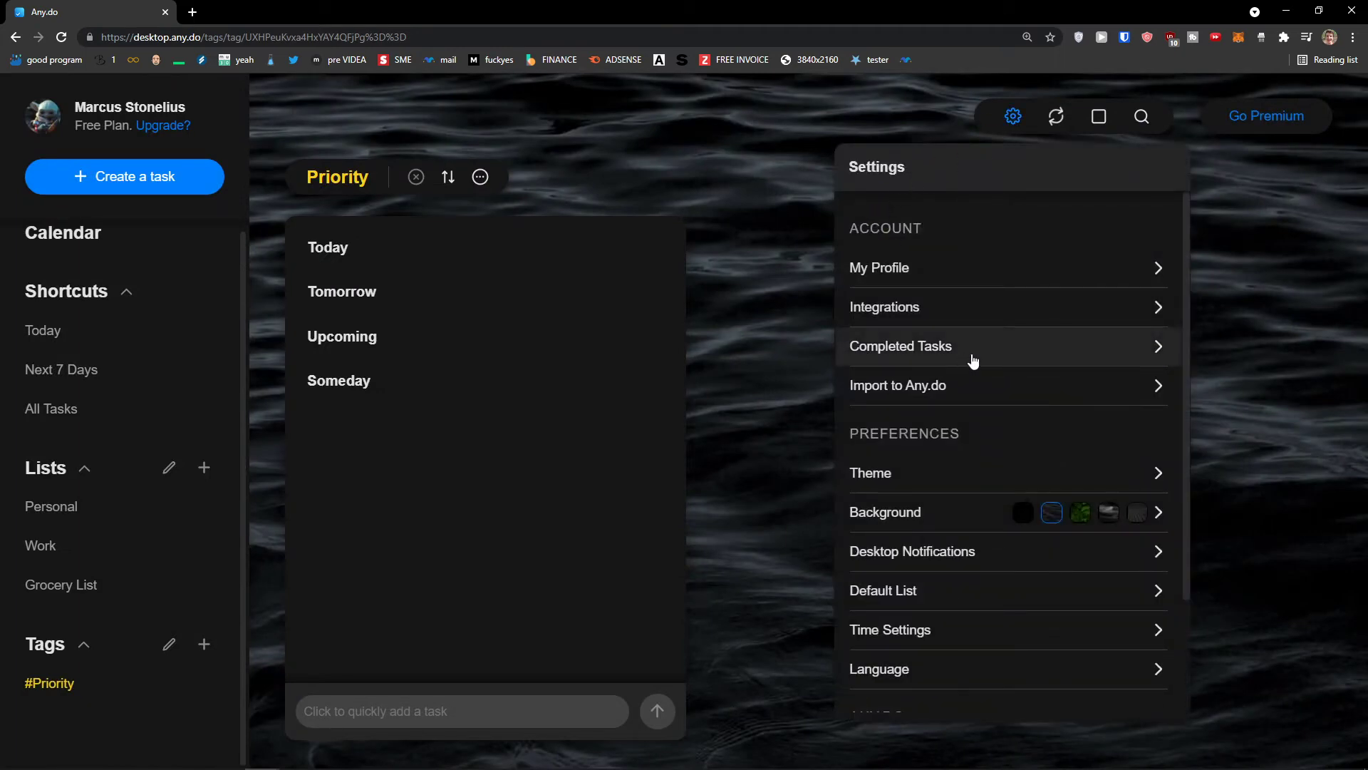
scroll(989, 360, "down", 2)
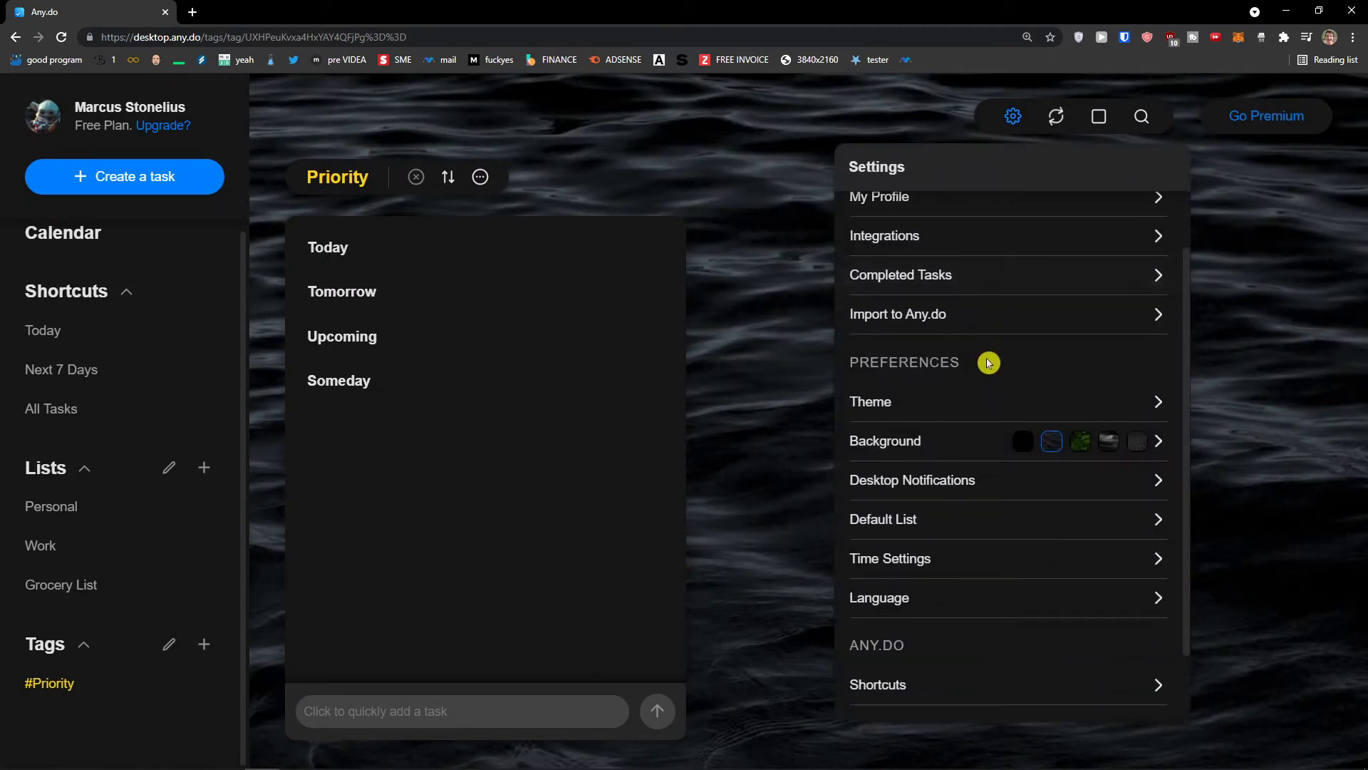
scroll(986, 330, "down", 2)
Switch the theme to Light, then Dark, then back to Light
left_click(980, 341)
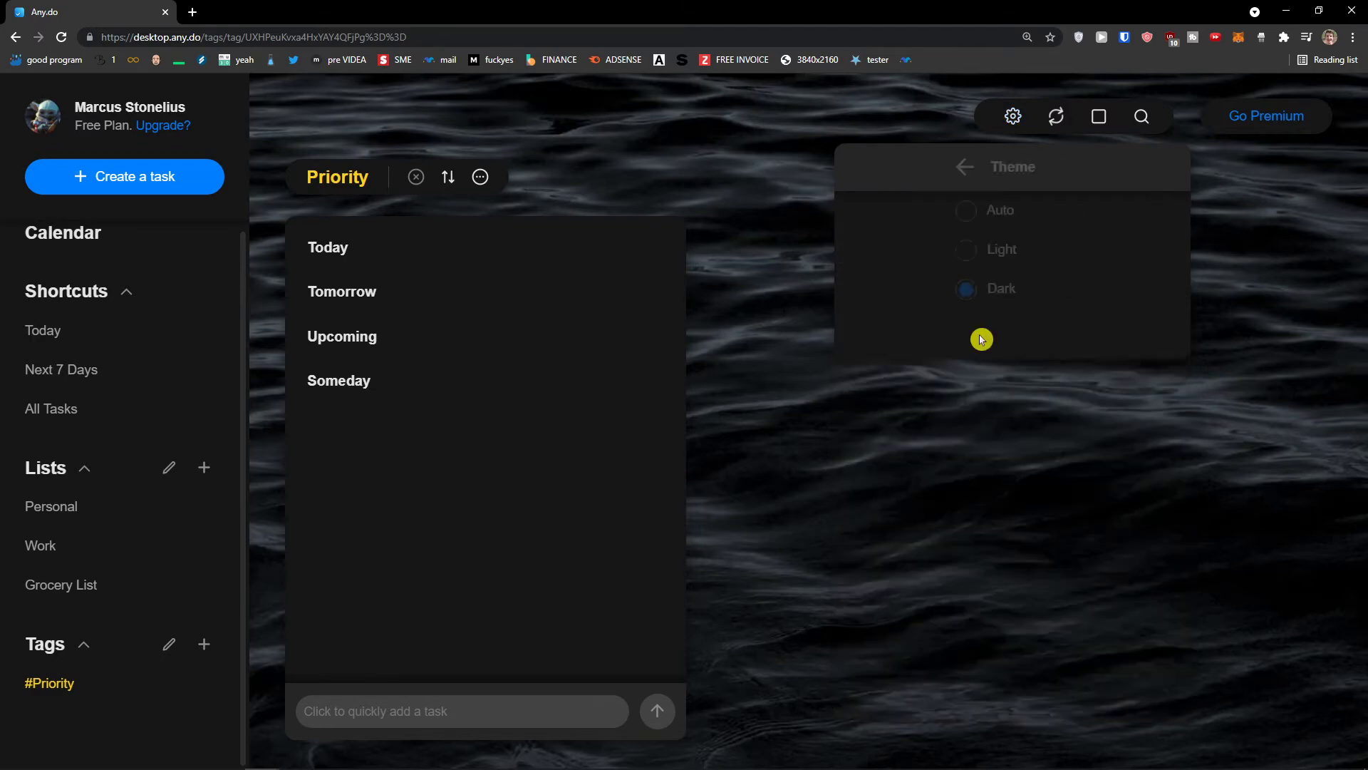
left_click(910, 253)
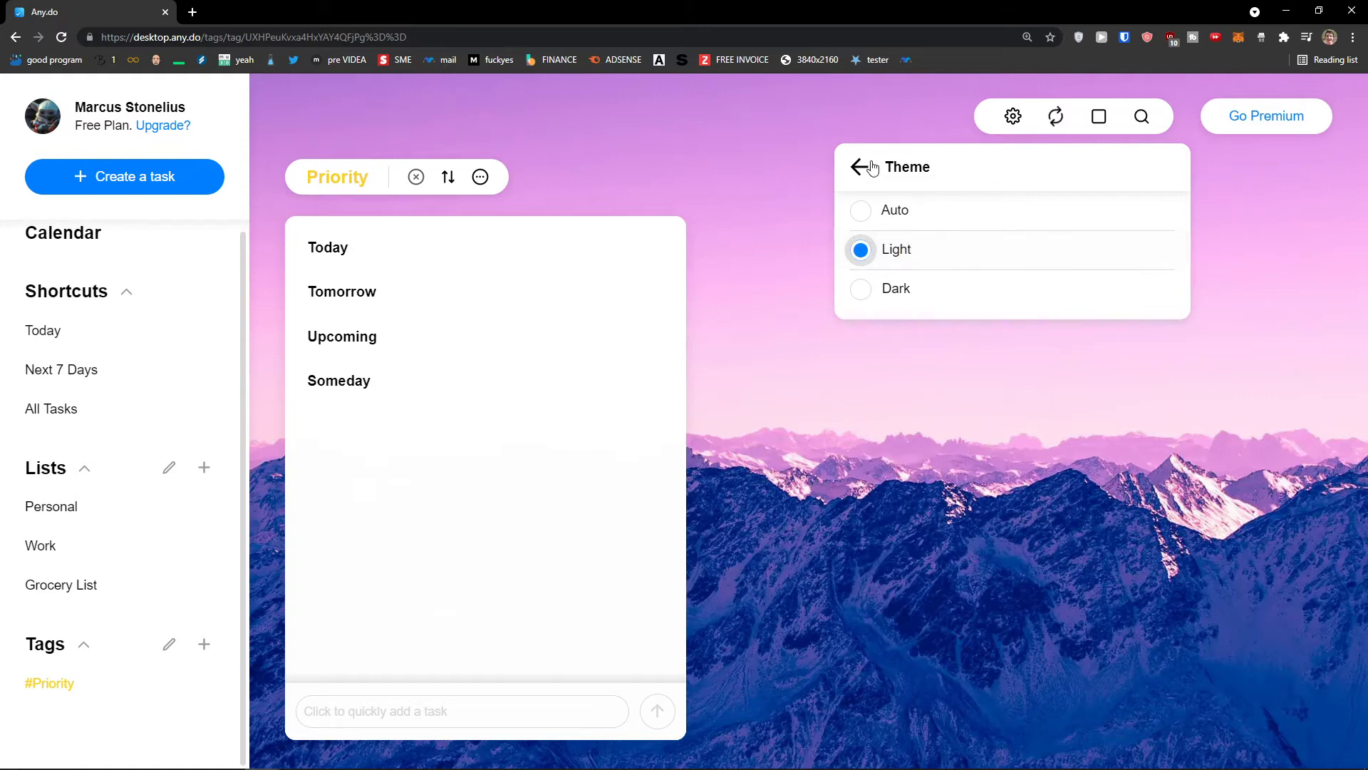
left_click(886, 292)
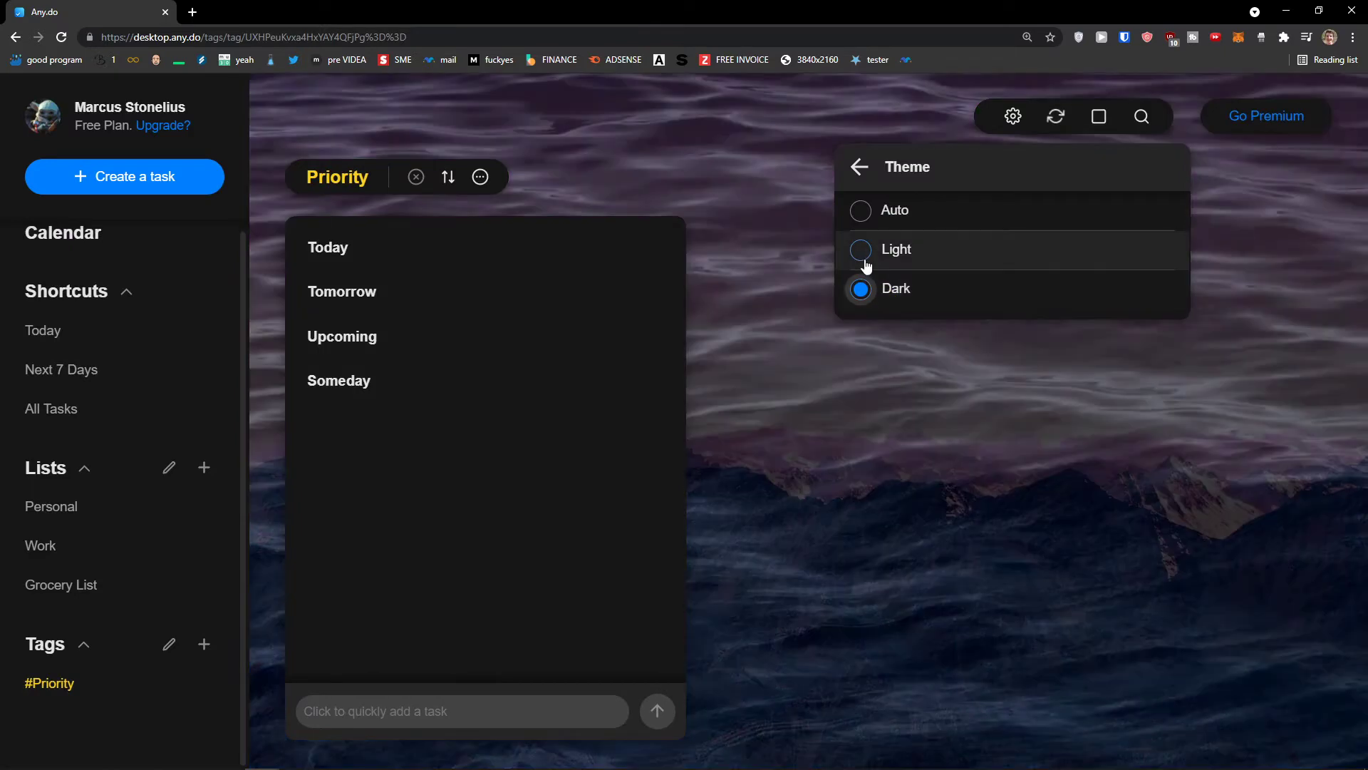
left_click(863, 253)
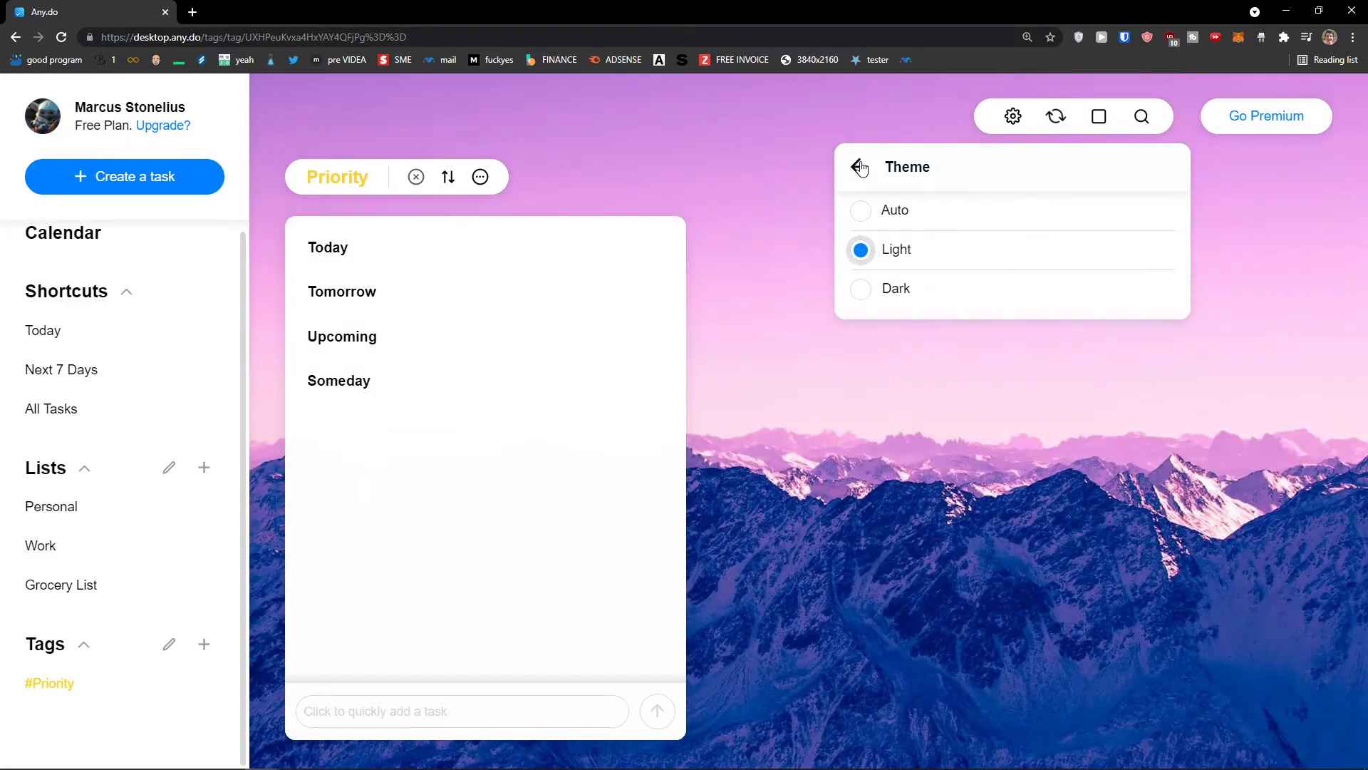
Return to the Settings list and try the pale beige wallpaper
left_click(861, 167)
scroll(962, 417, "down", 1)
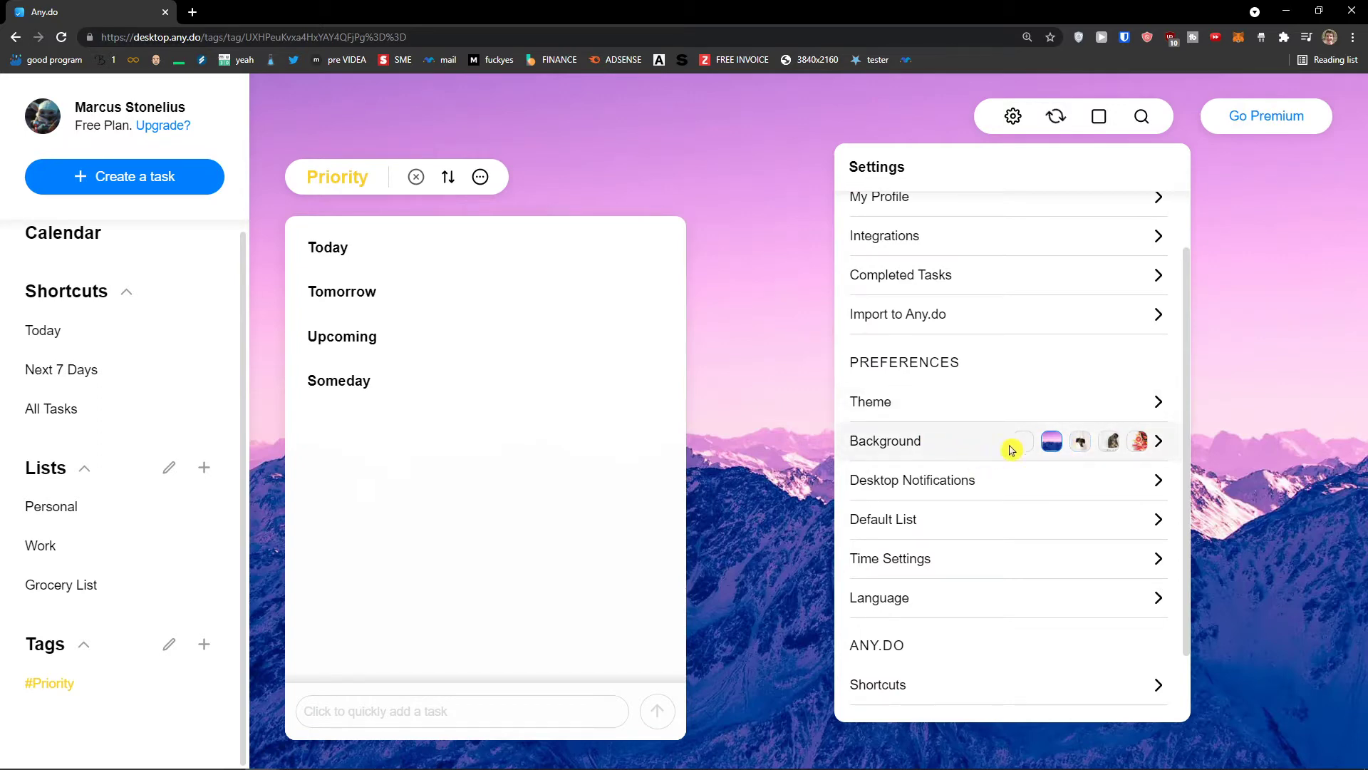
left_click(1077, 442)
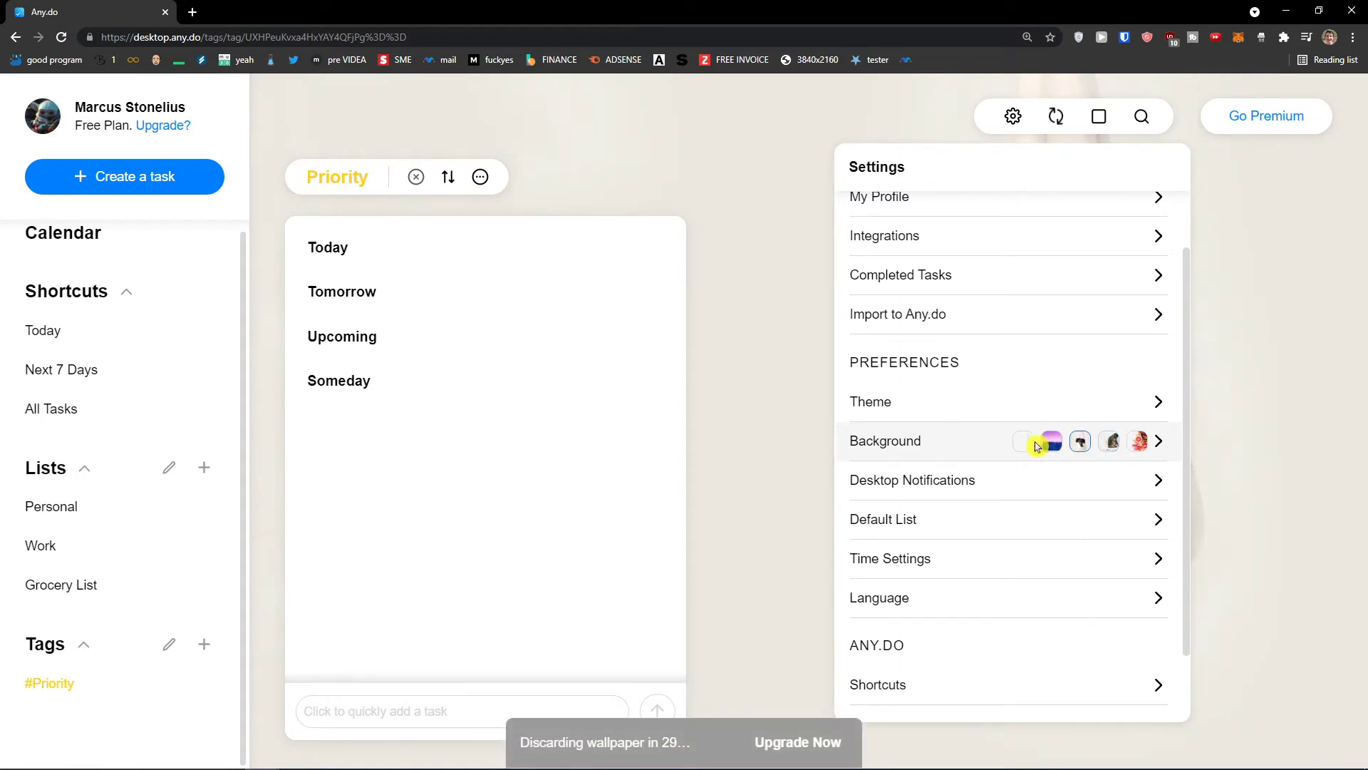
Try the plain light grey background, restore the purple mountain wallpaper, and browse the background gallery
left_click(1030, 443)
left_click(1053, 443)
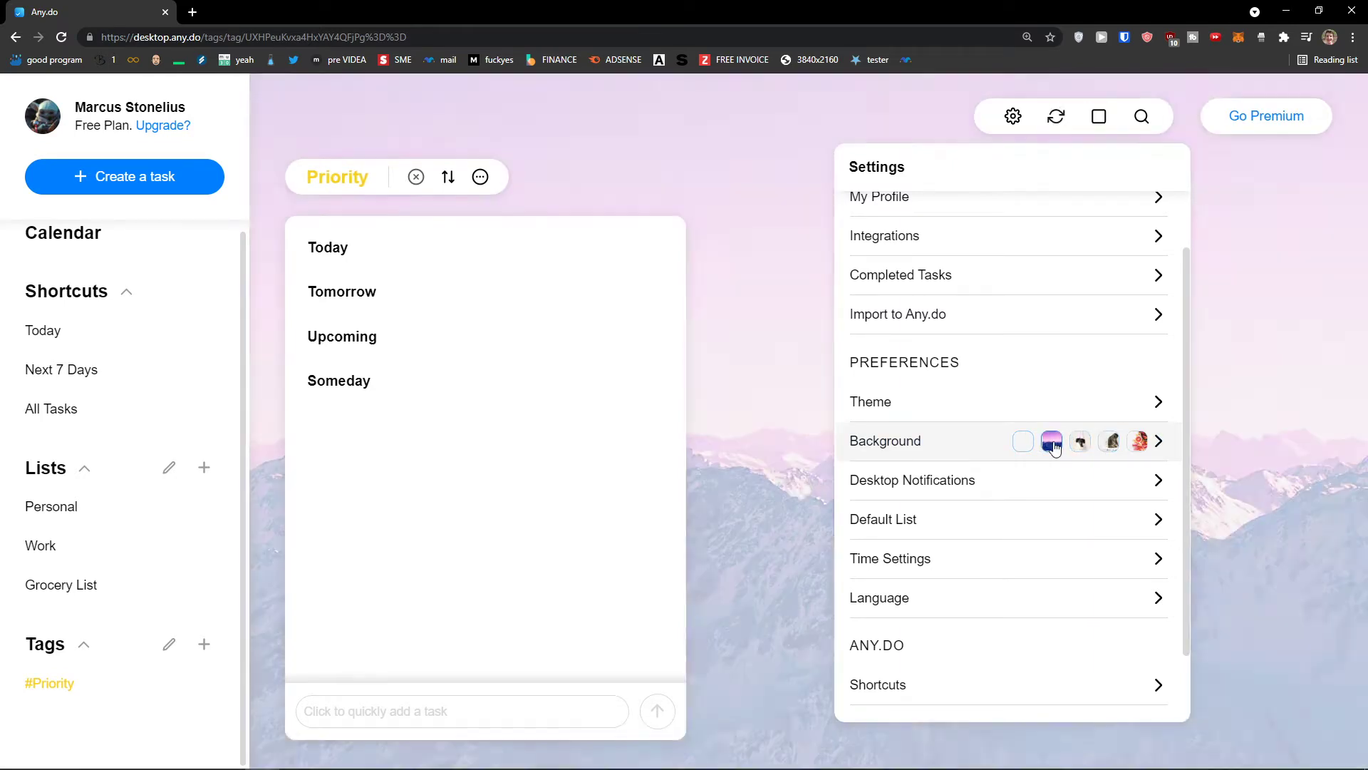
left_click(1157, 441)
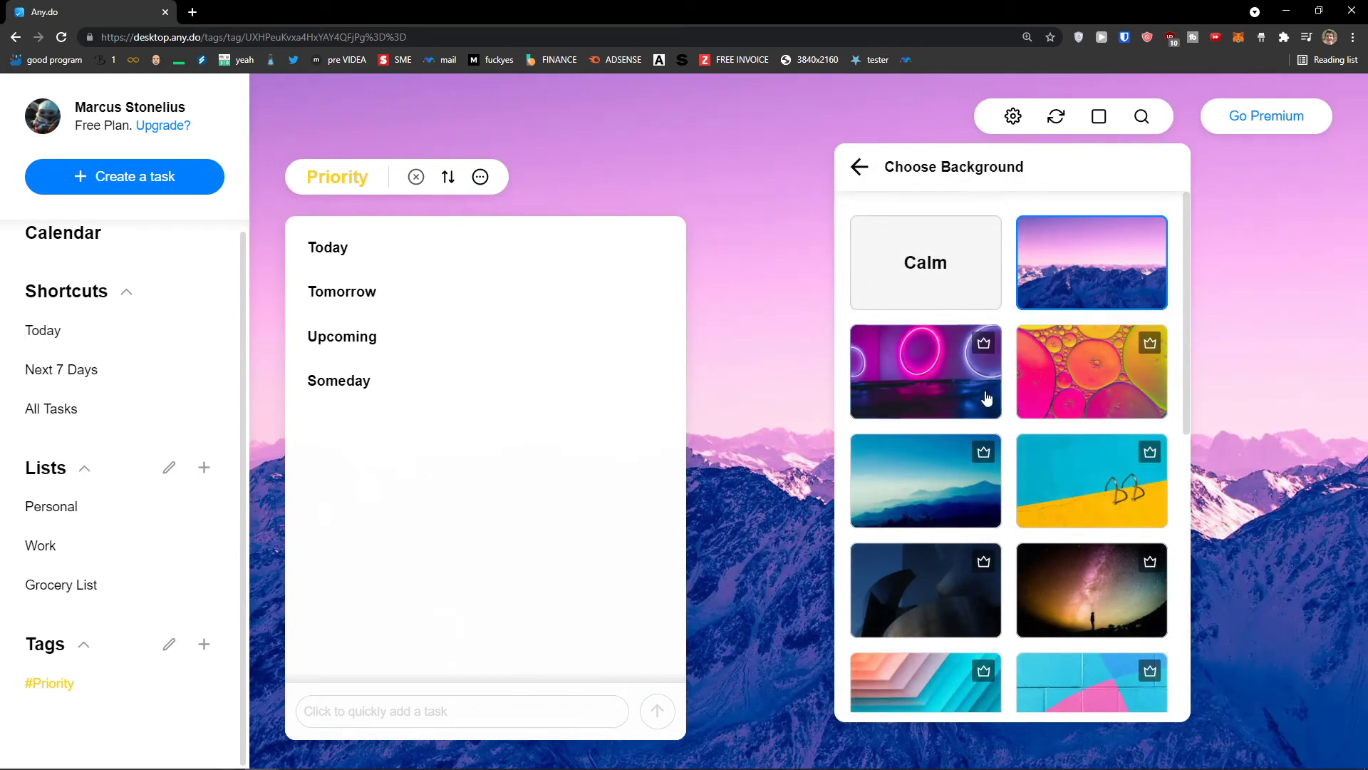
scroll(1012, 438, "down", 6)
scroll(998, 447, "up", 2)
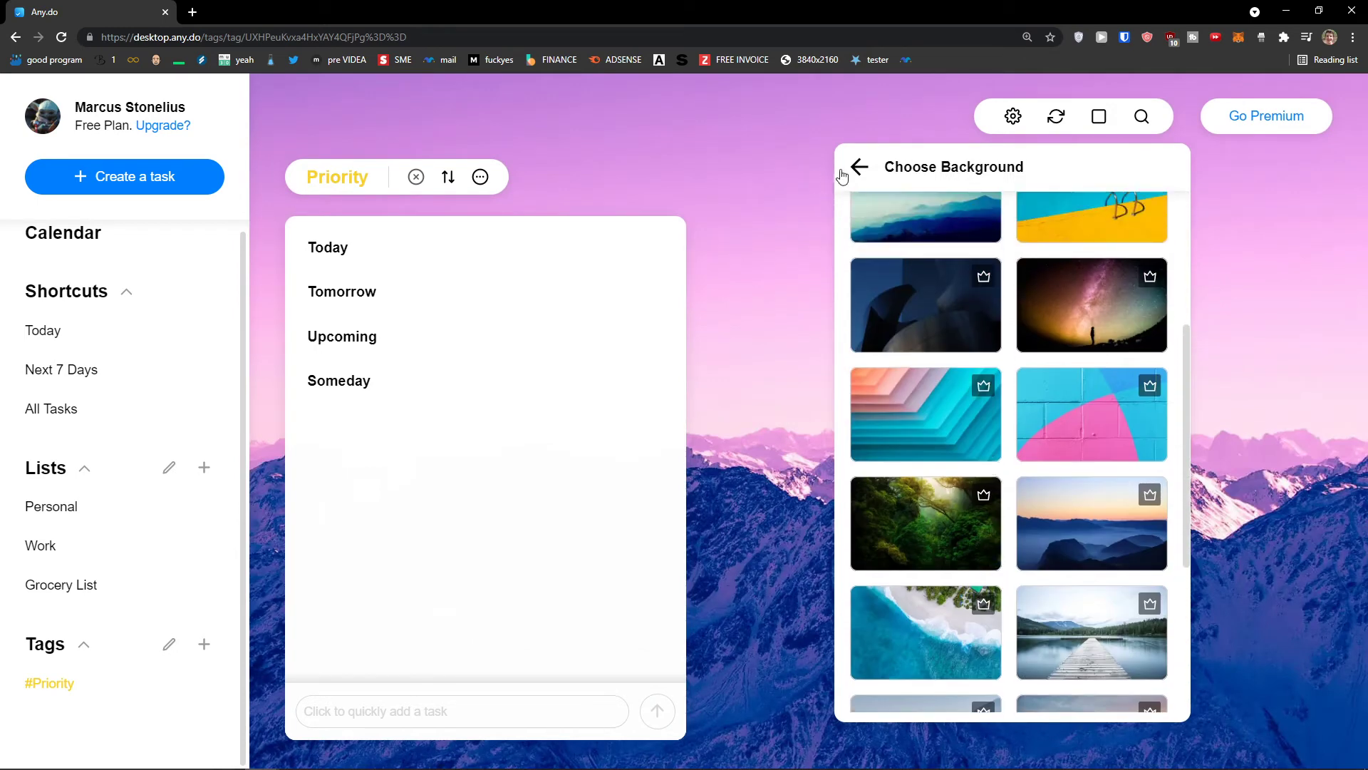
left_click(859, 166)
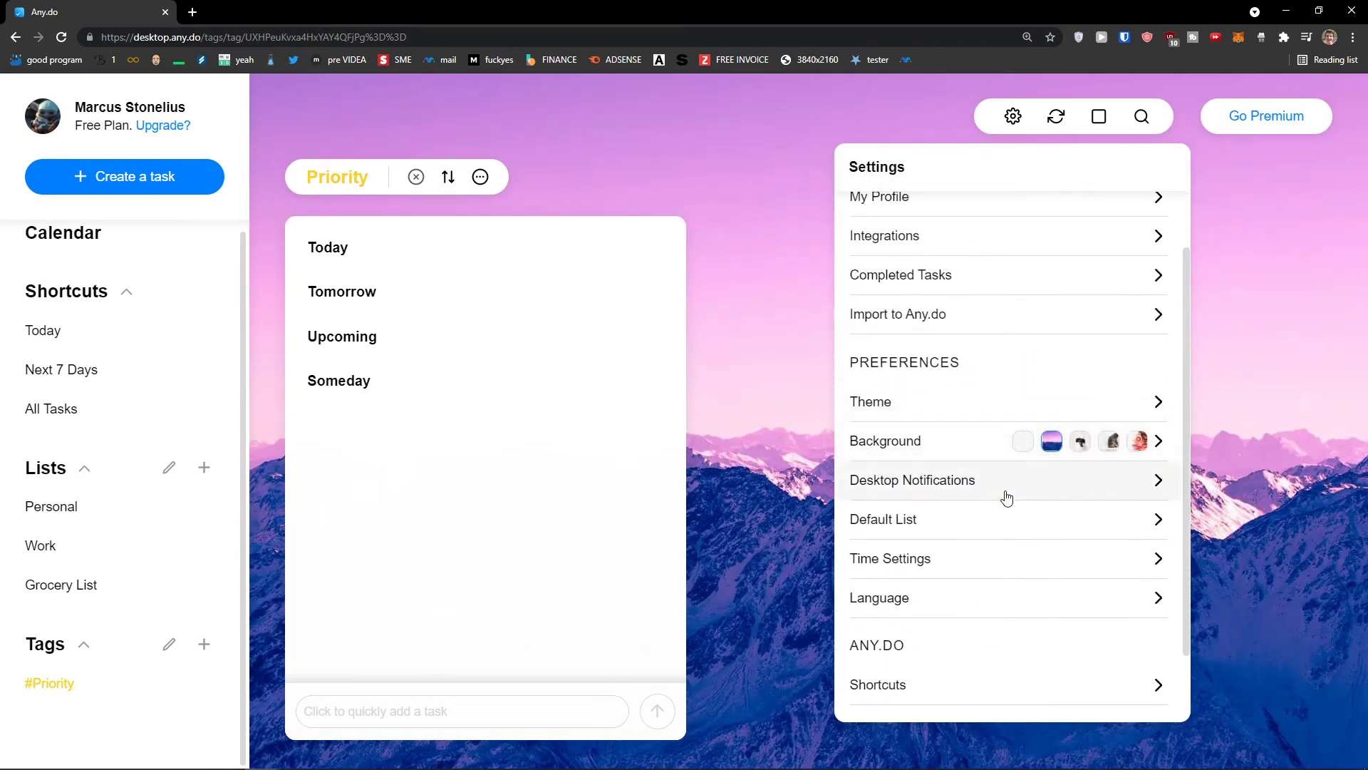
Review the Desktop Notifications and Default List settings without changing anything
scroll(1005, 497, "down", 1)
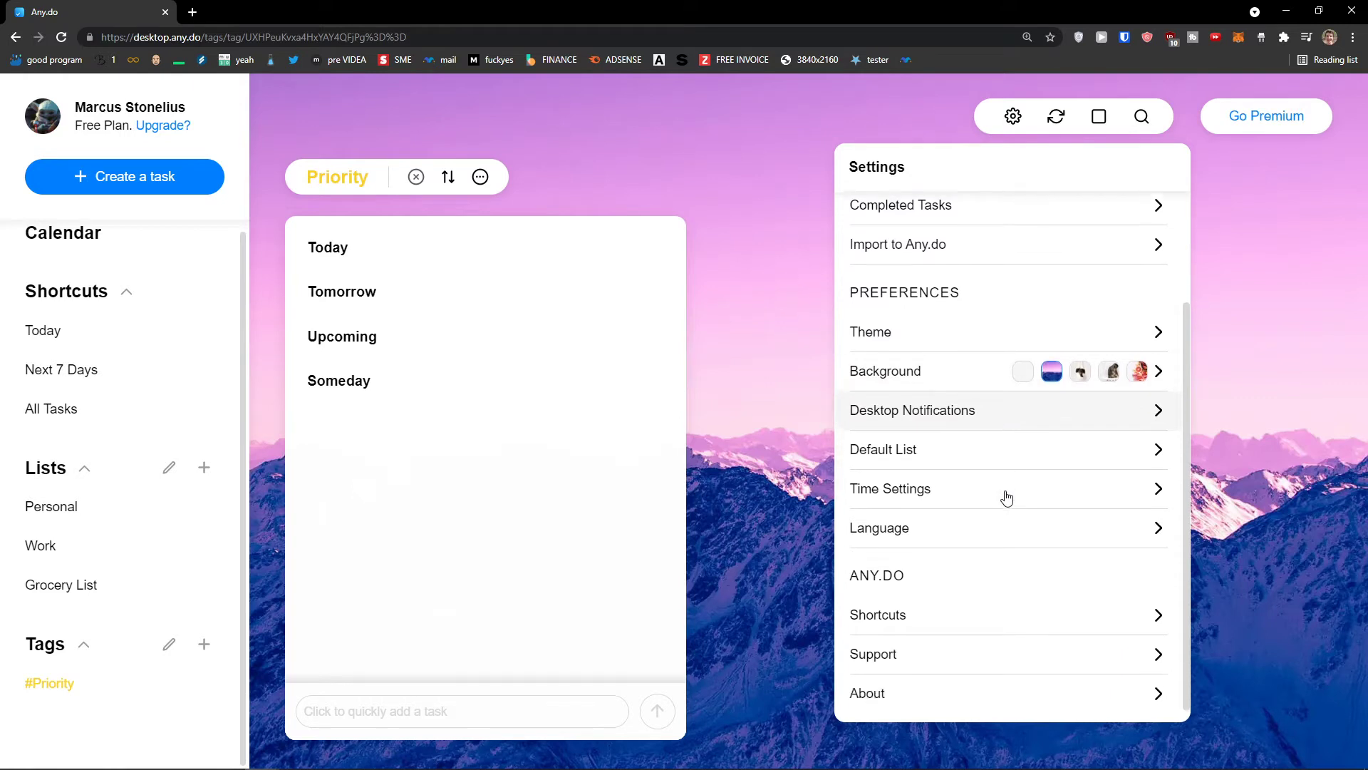
left_click(987, 419)
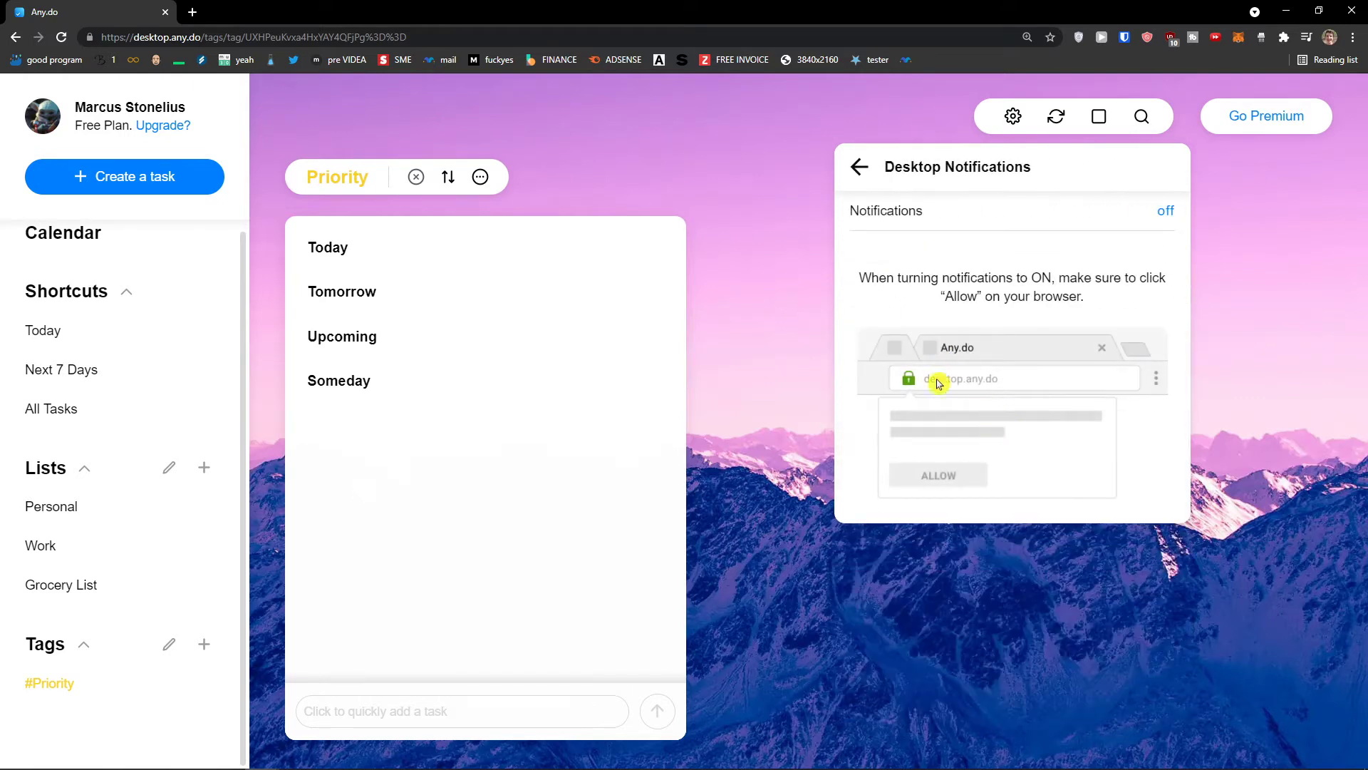
left_click(859, 169)
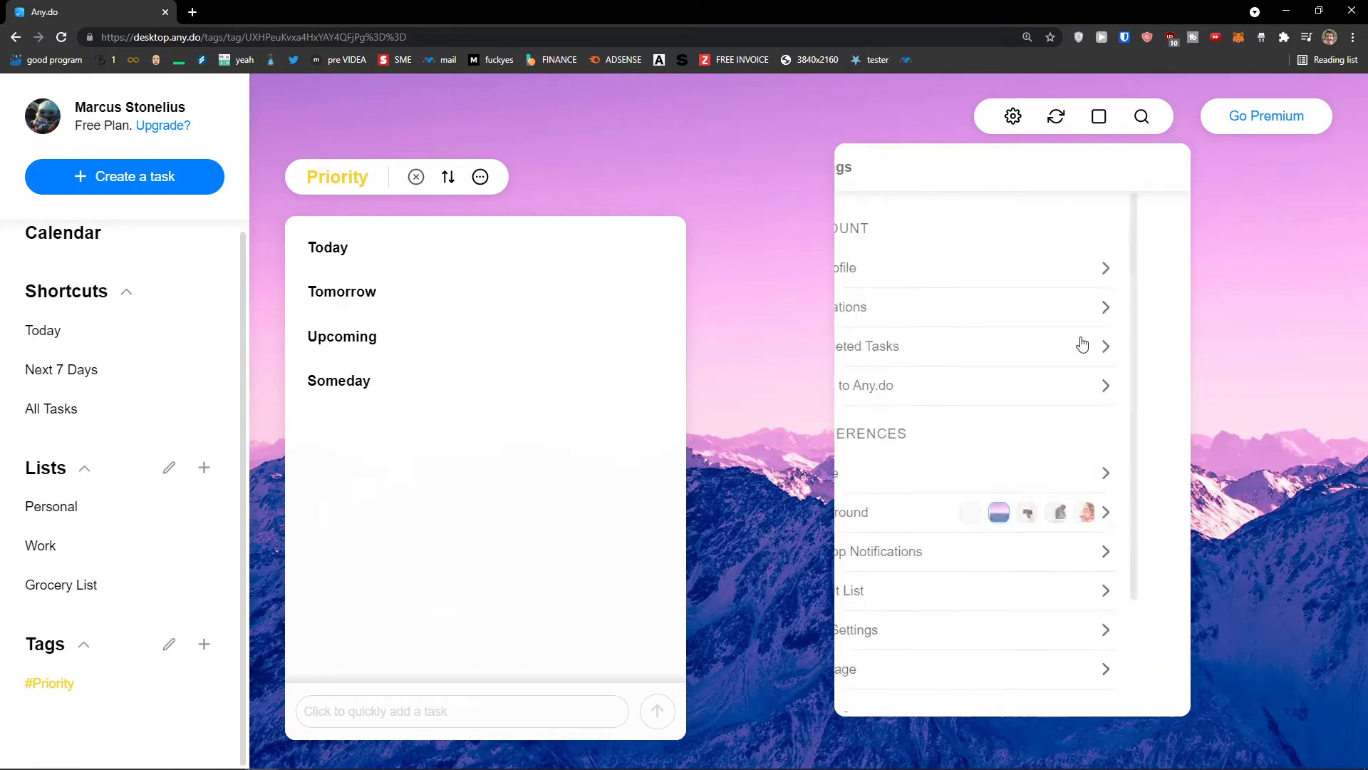
scroll(998, 485, "down", 2)
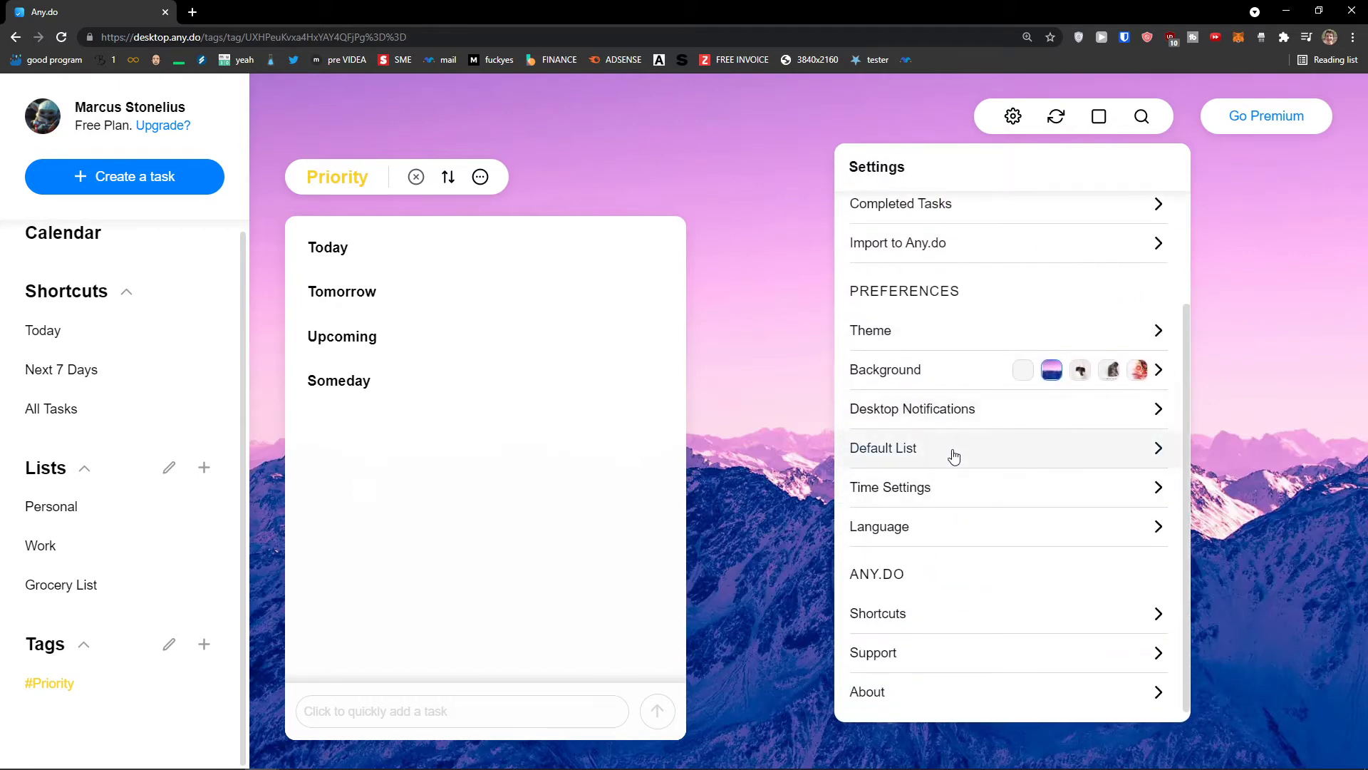
left_click(953, 453)
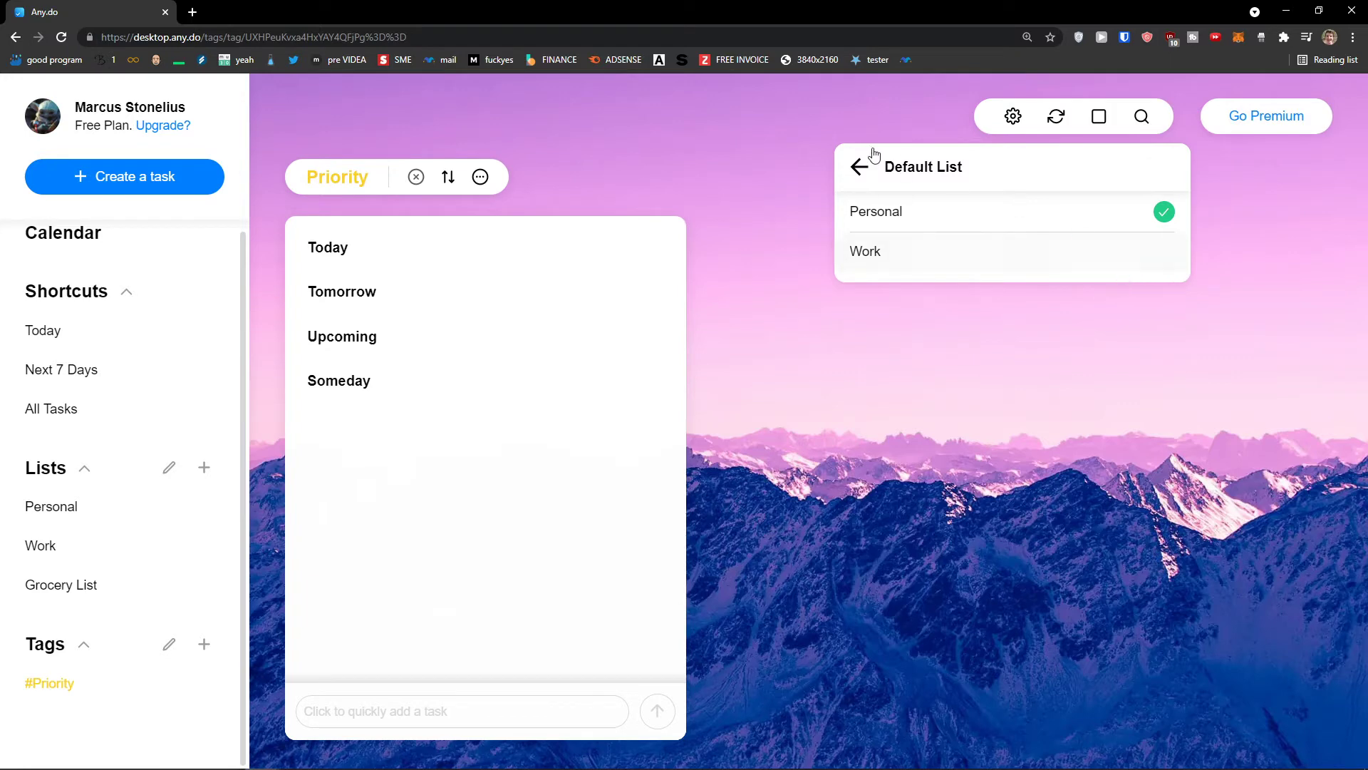
left_click(873, 171)
Review the Time Settings, then close the Settings panel
scroll(1062, 421, "down", 2)
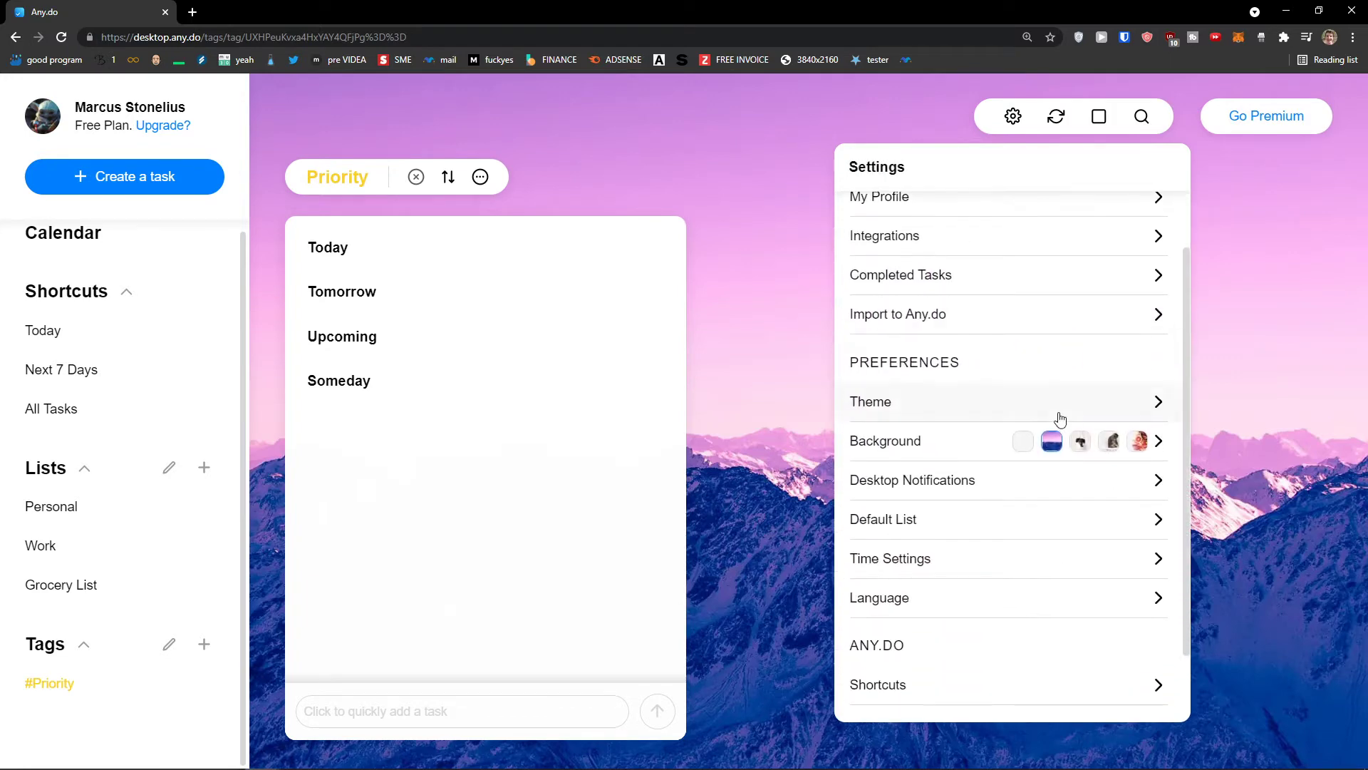
left_click(1075, 499)
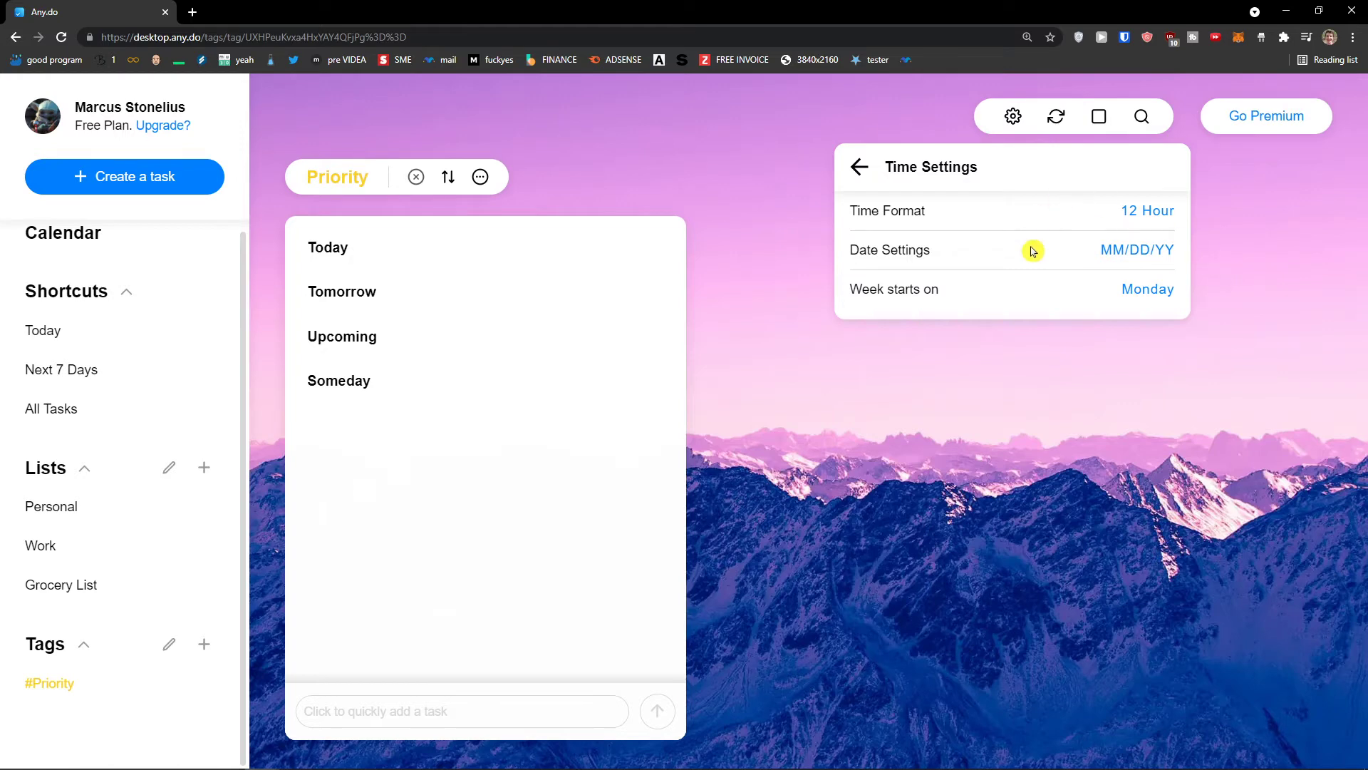
left_click(860, 167)
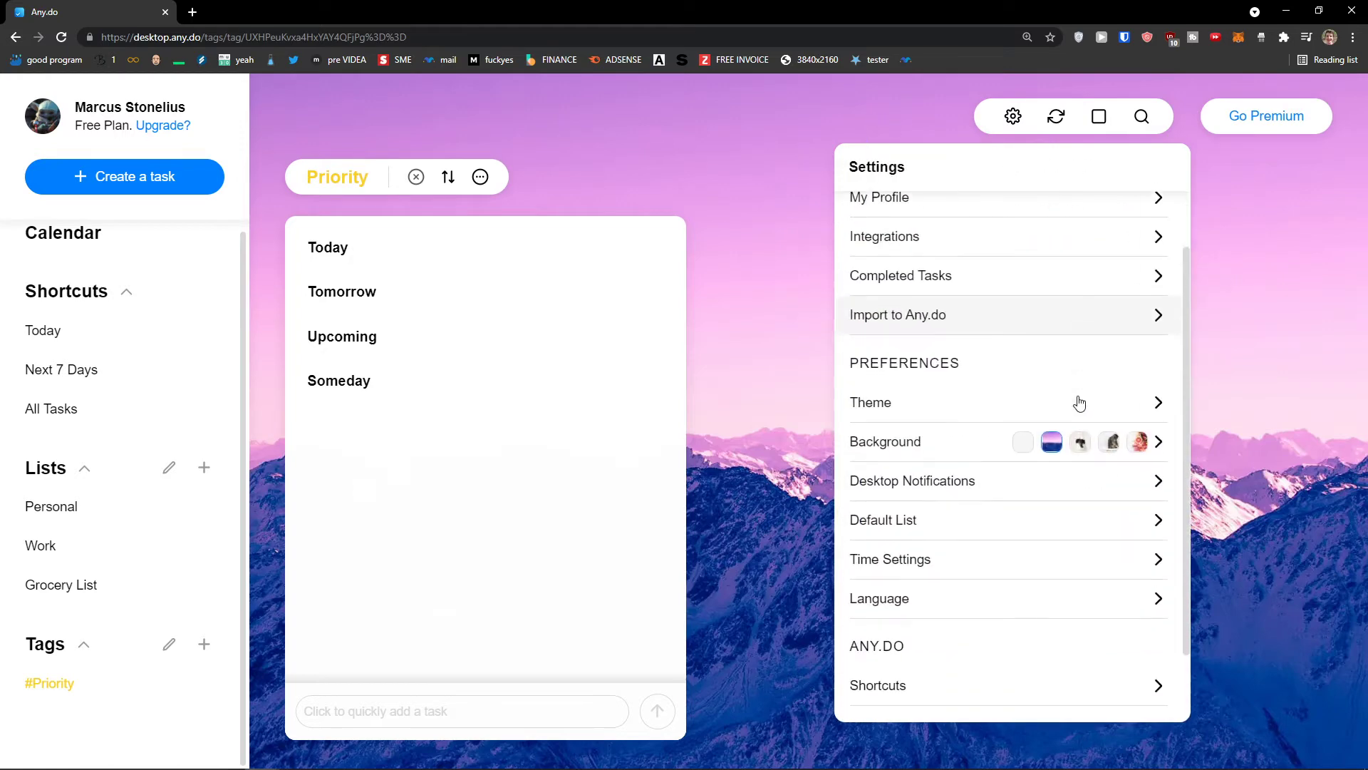
scroll(1079, 404, "down", 1)
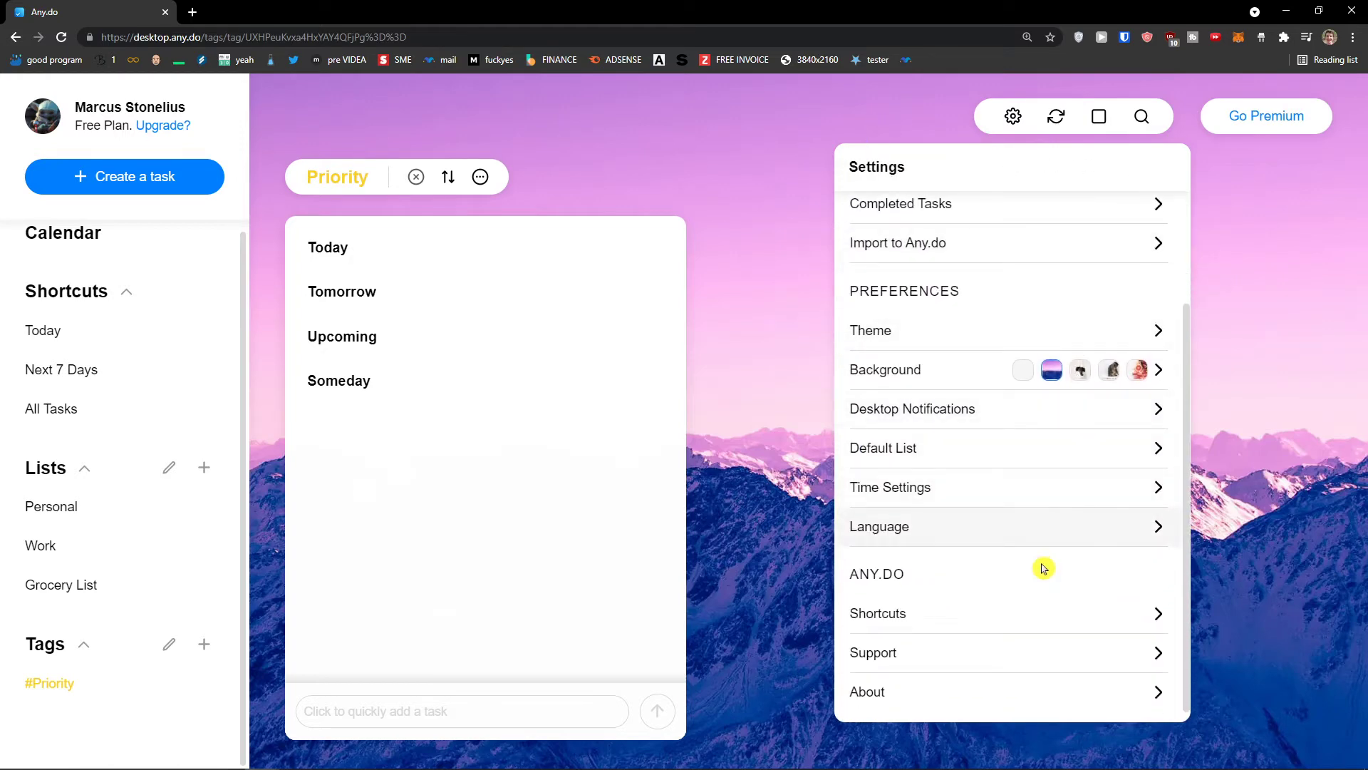
left_click(814, 333)
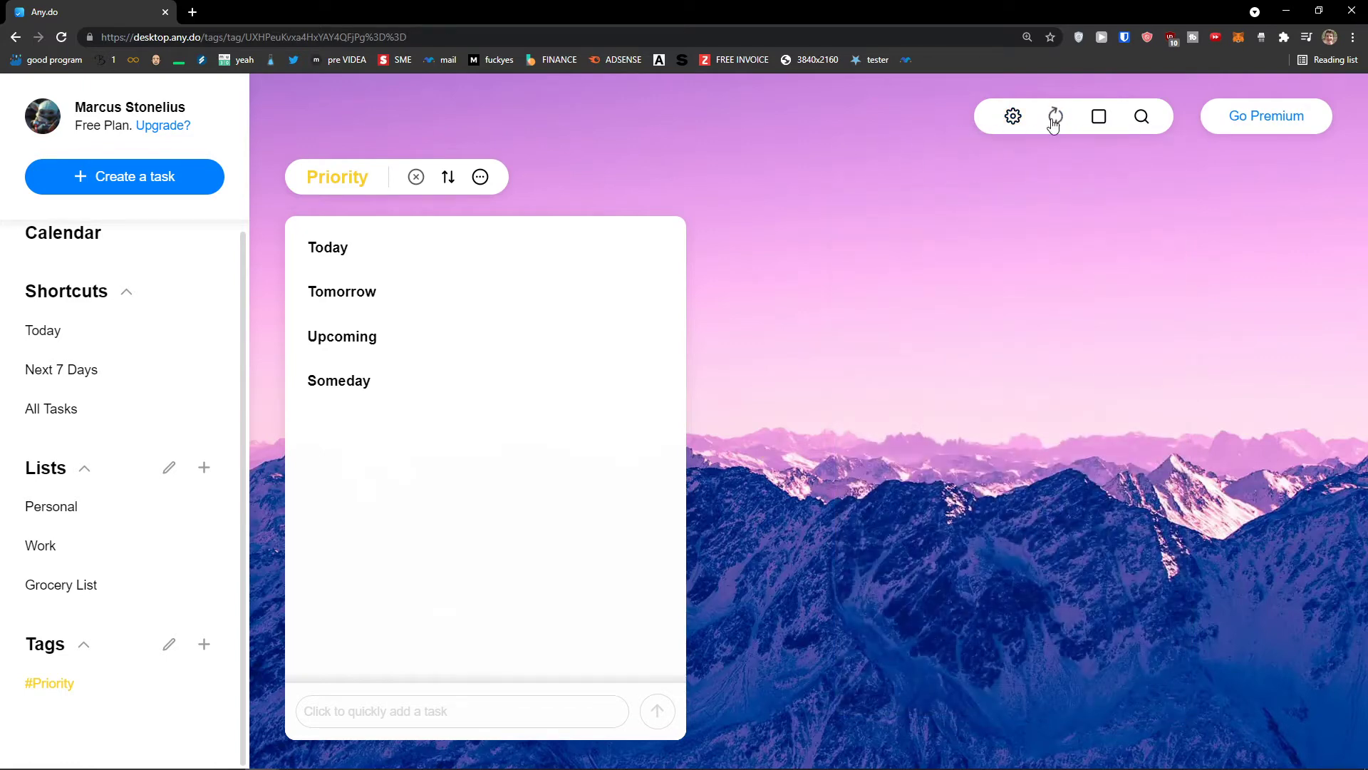
Sync tasks, check the updates panel, collapse Shortcuts, and start a new list
left_click(1054, 118)
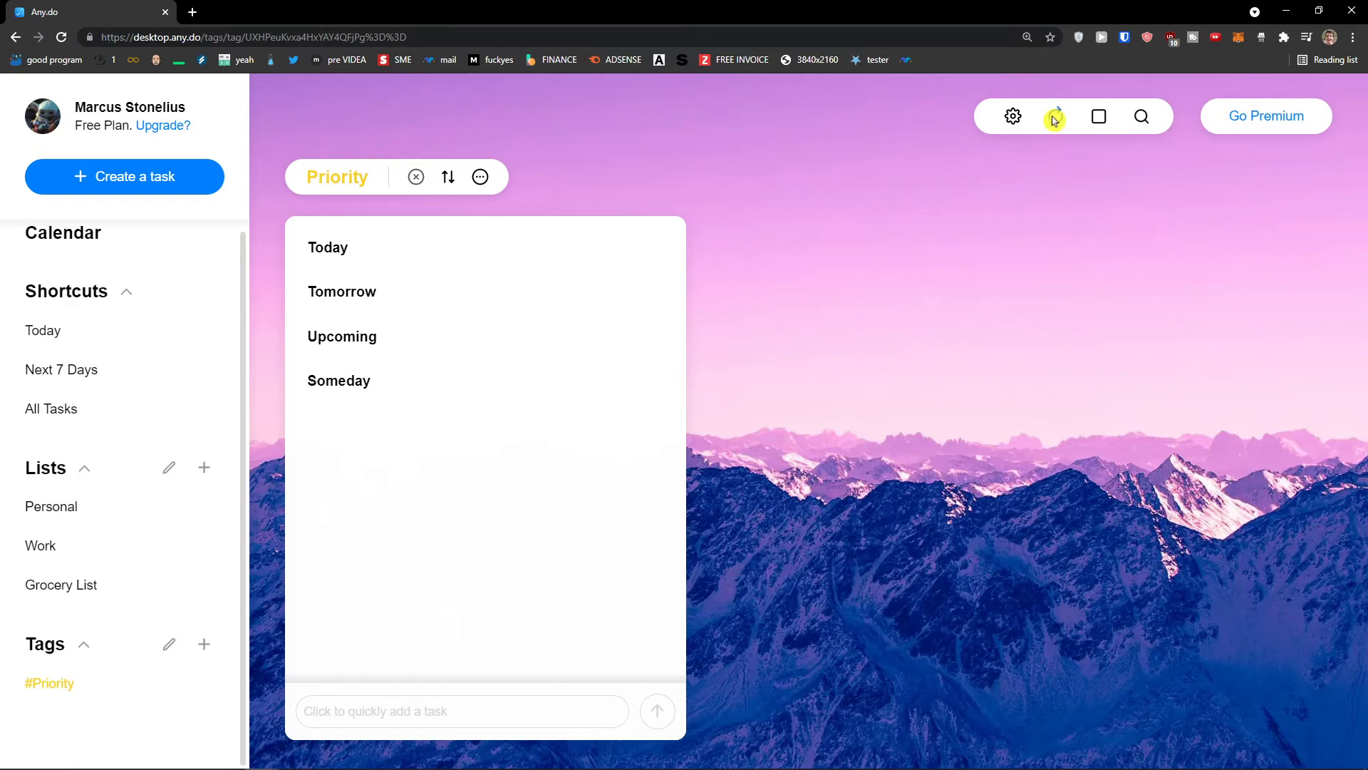
left_click(1100, 119)
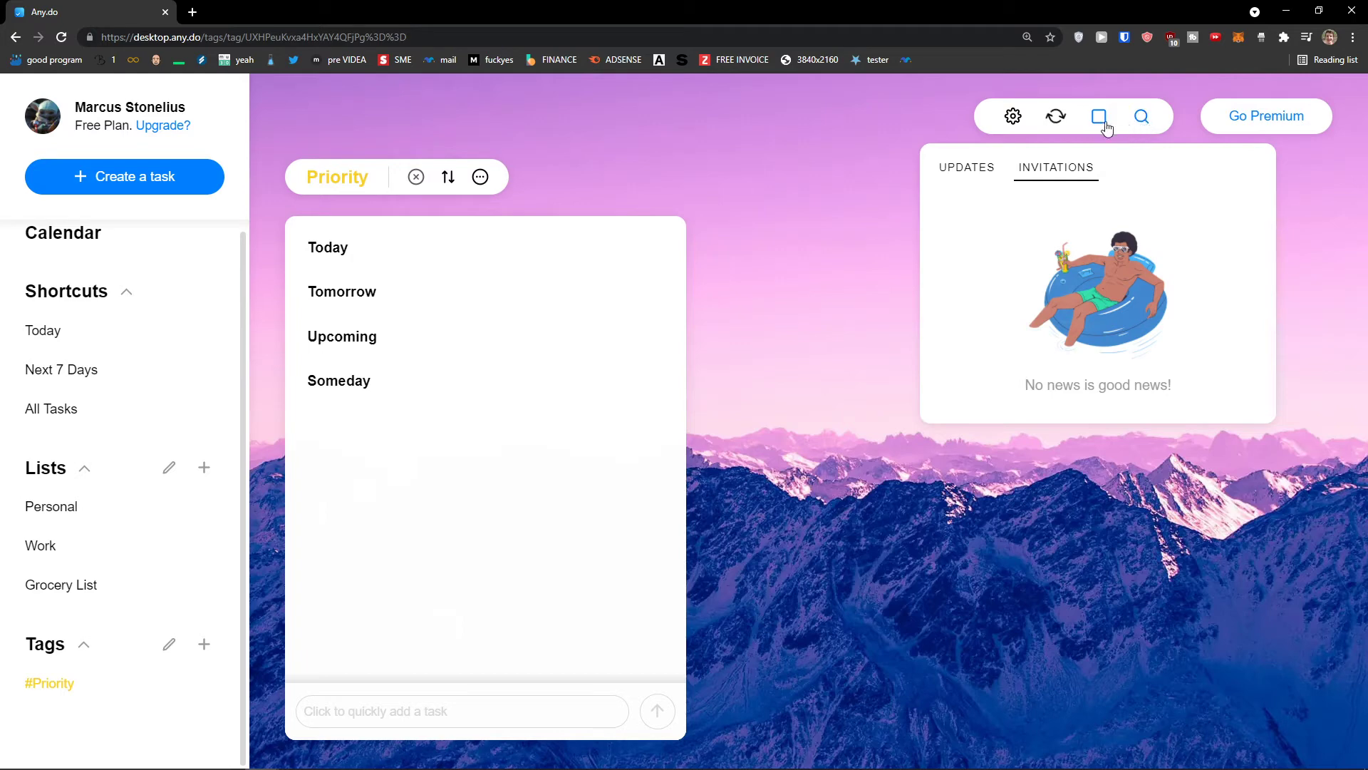
left_click(967, 141)
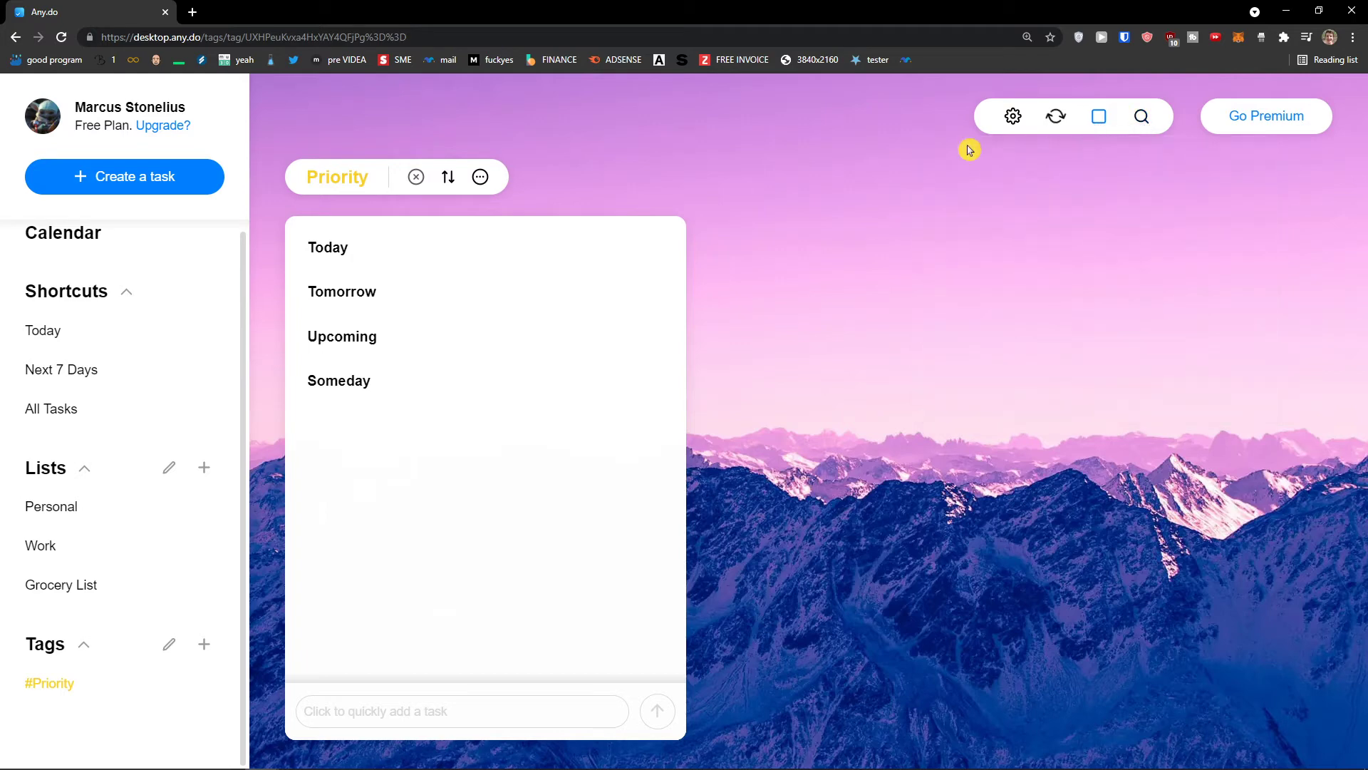
left_click(126, 300)
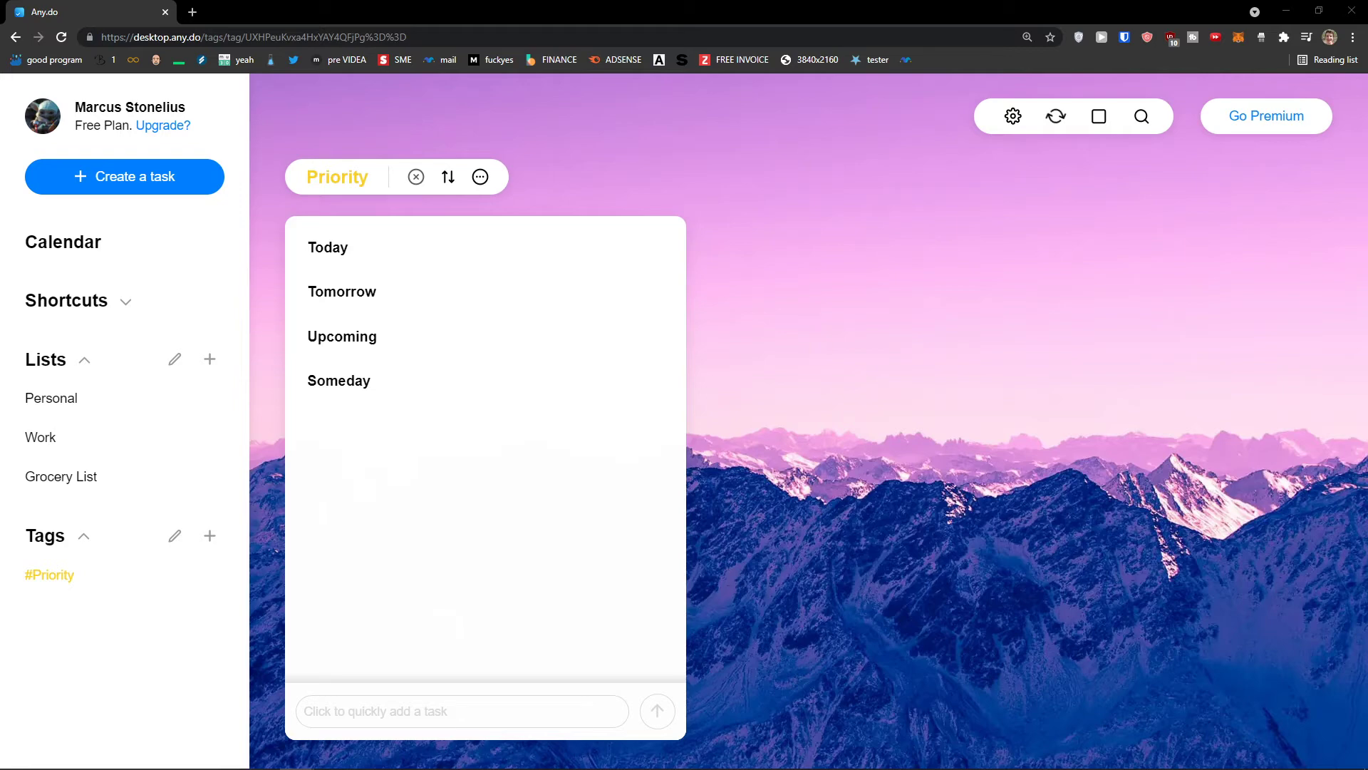
left_click(210, 361)
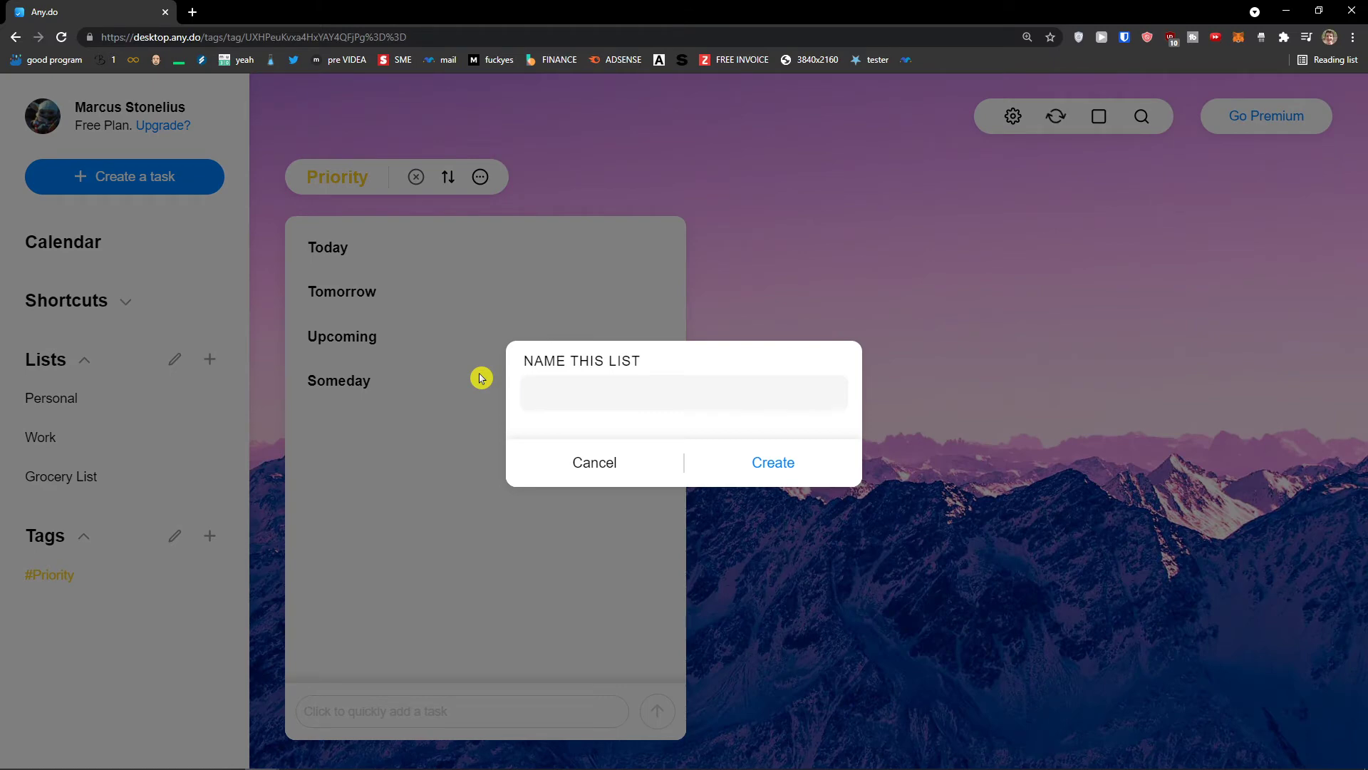
Create a list named 'Youtube Channel' and open it
type("Youtube Channel")
left_click(788, 477)
left_click(114, 517)
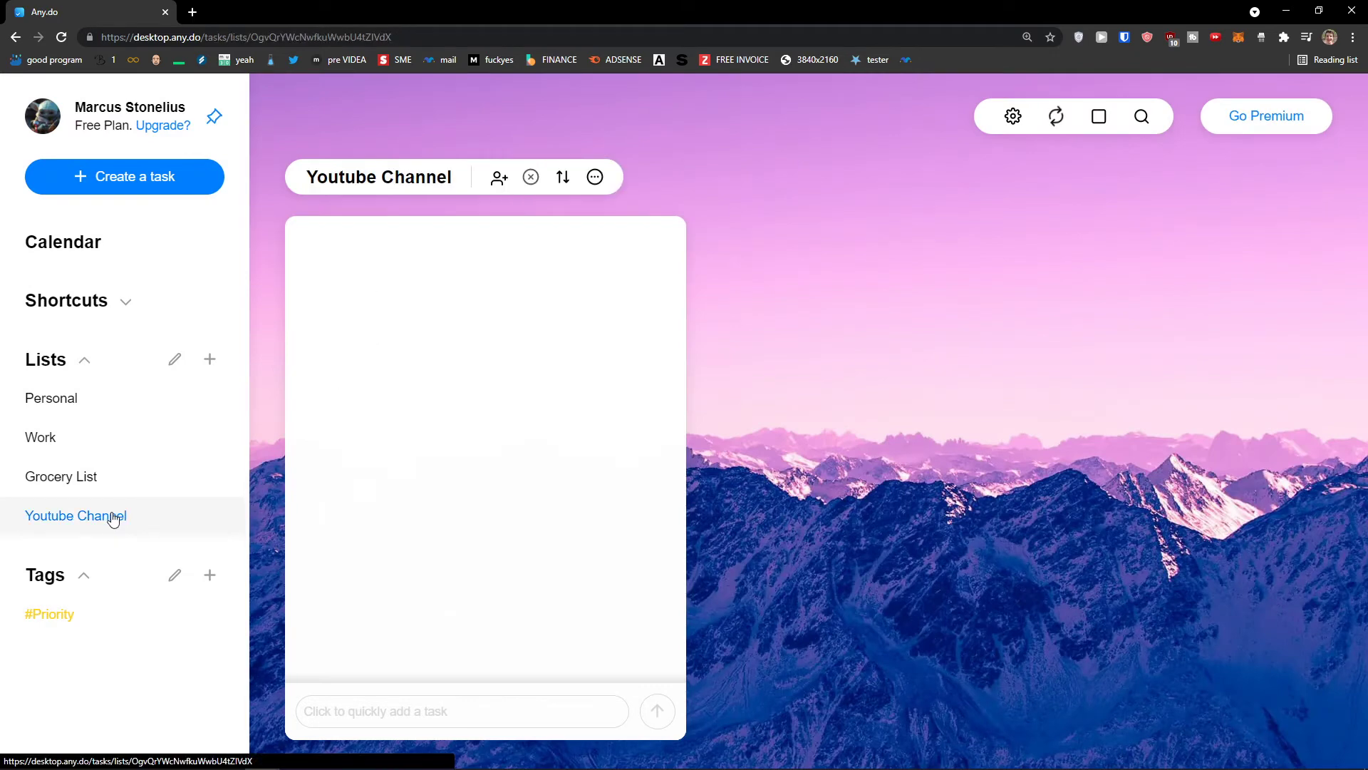
Inspect the Youtube Channel list's Add Members, sort and extra-options menus without changing anything
left_click(499, 178)
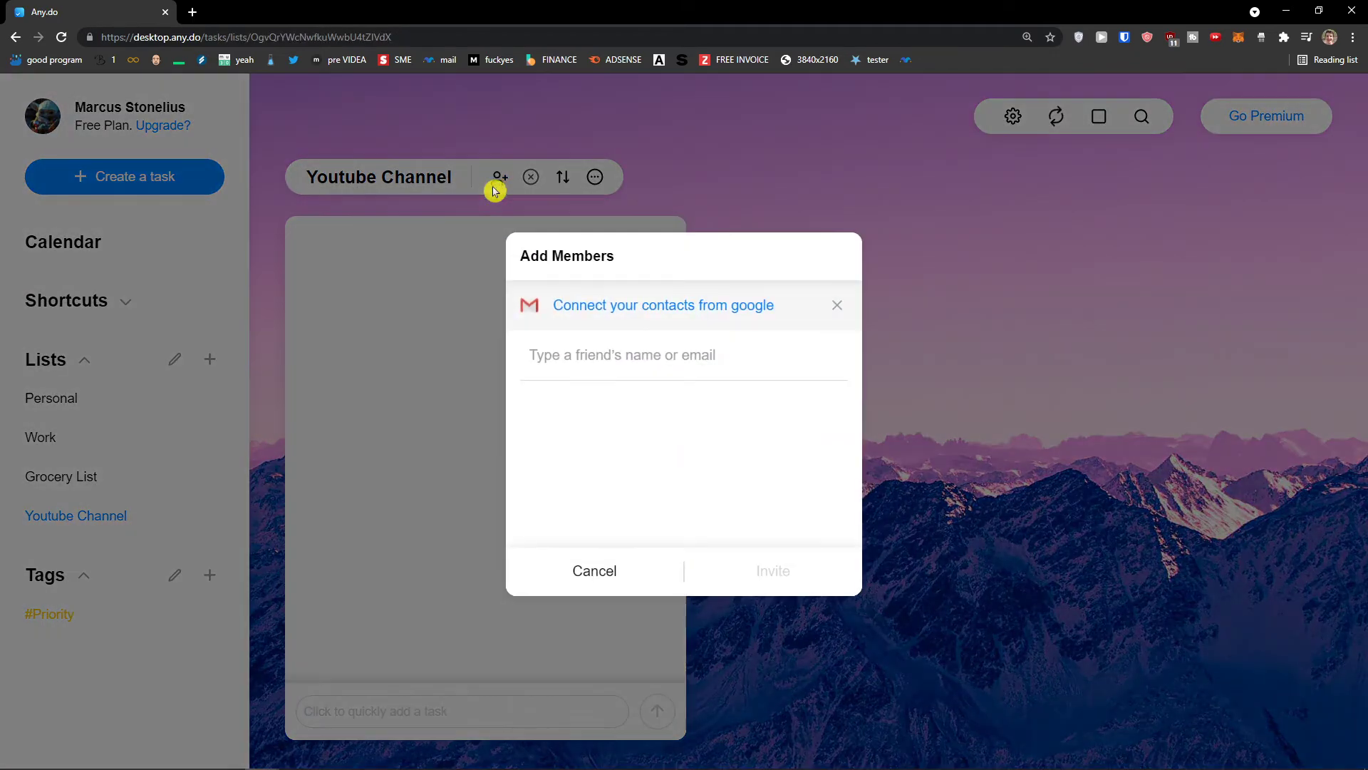
left_click(594, 571)
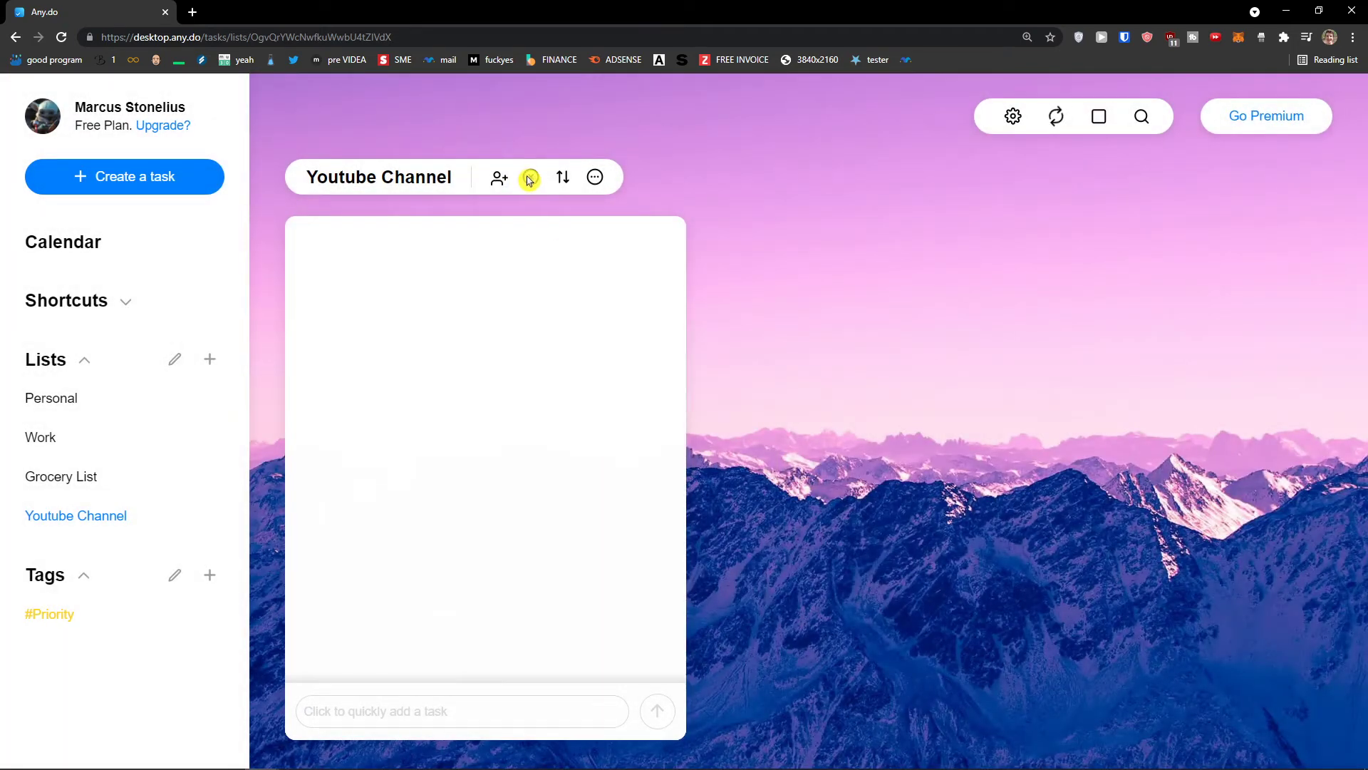
left_click(562, 180)
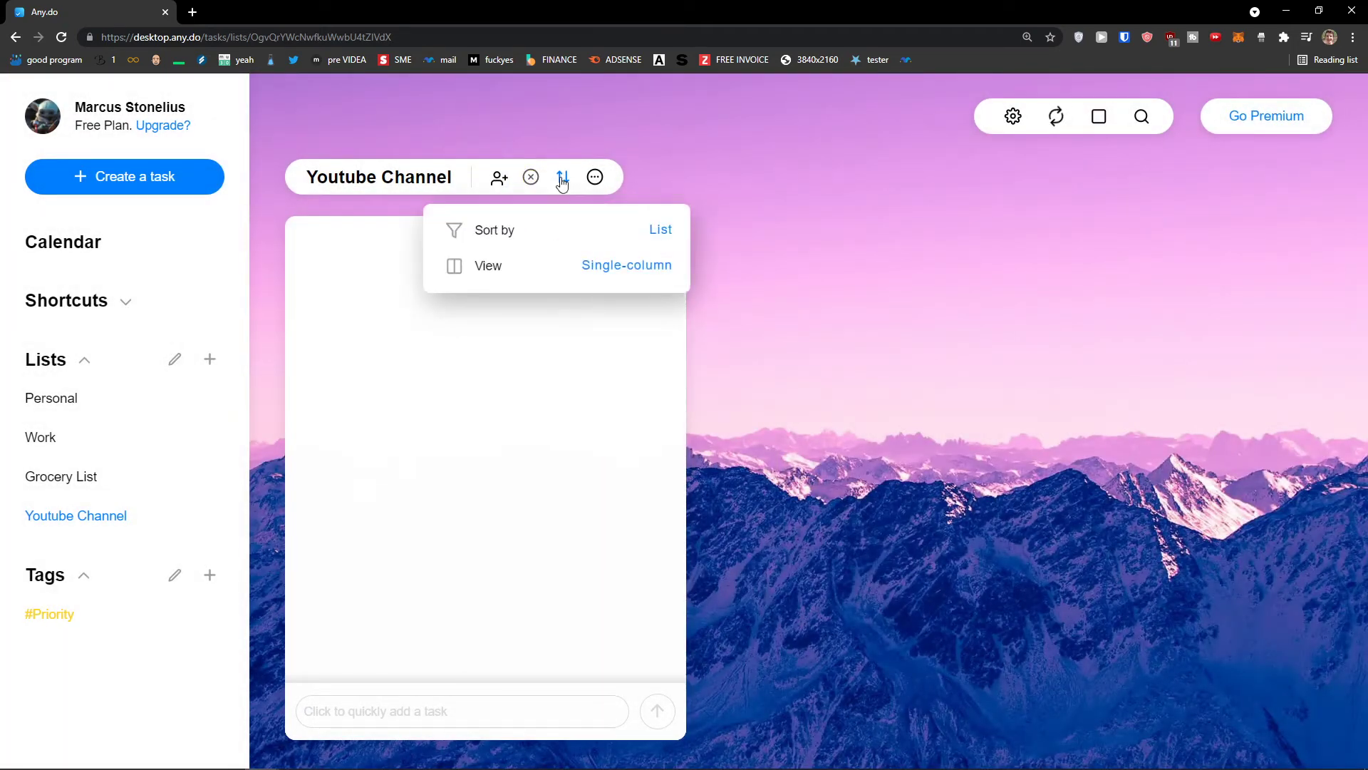
left_click(595, 177)
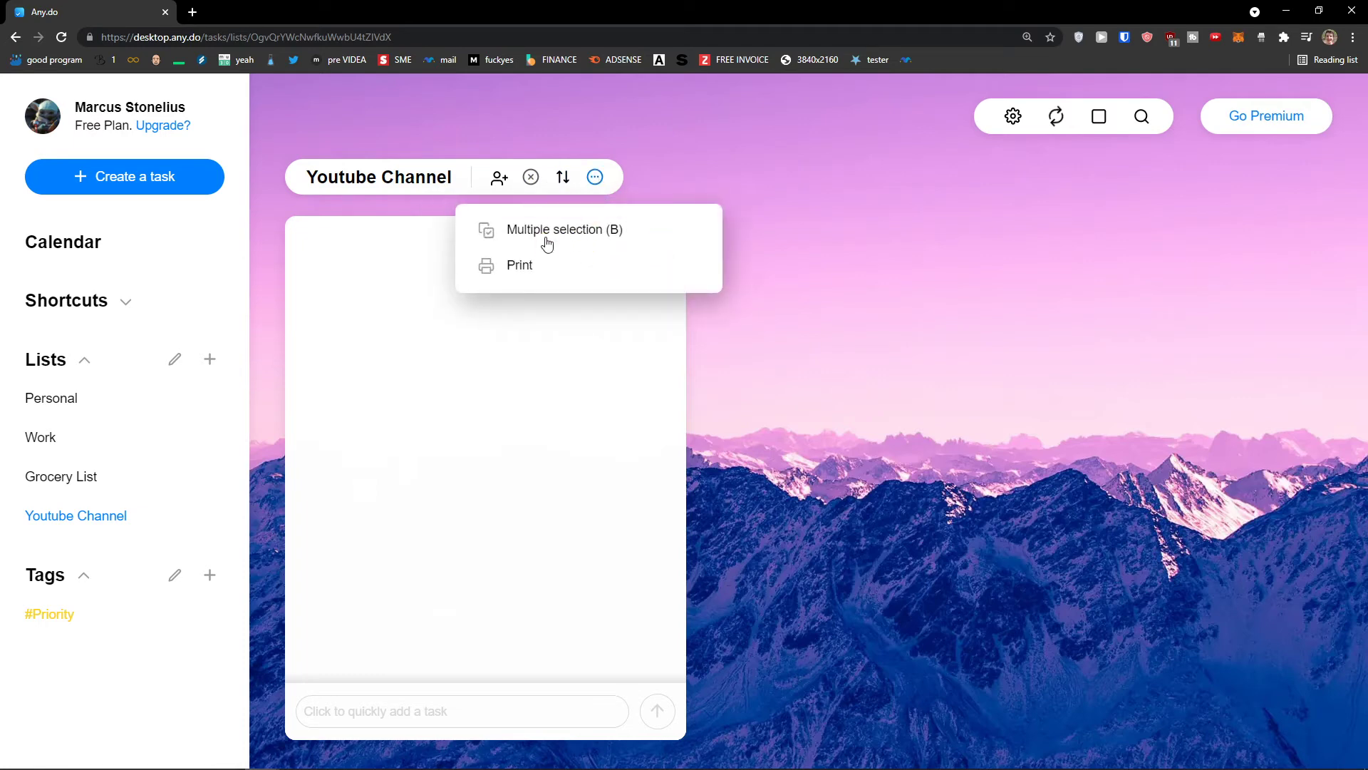
left_click(443, 709)
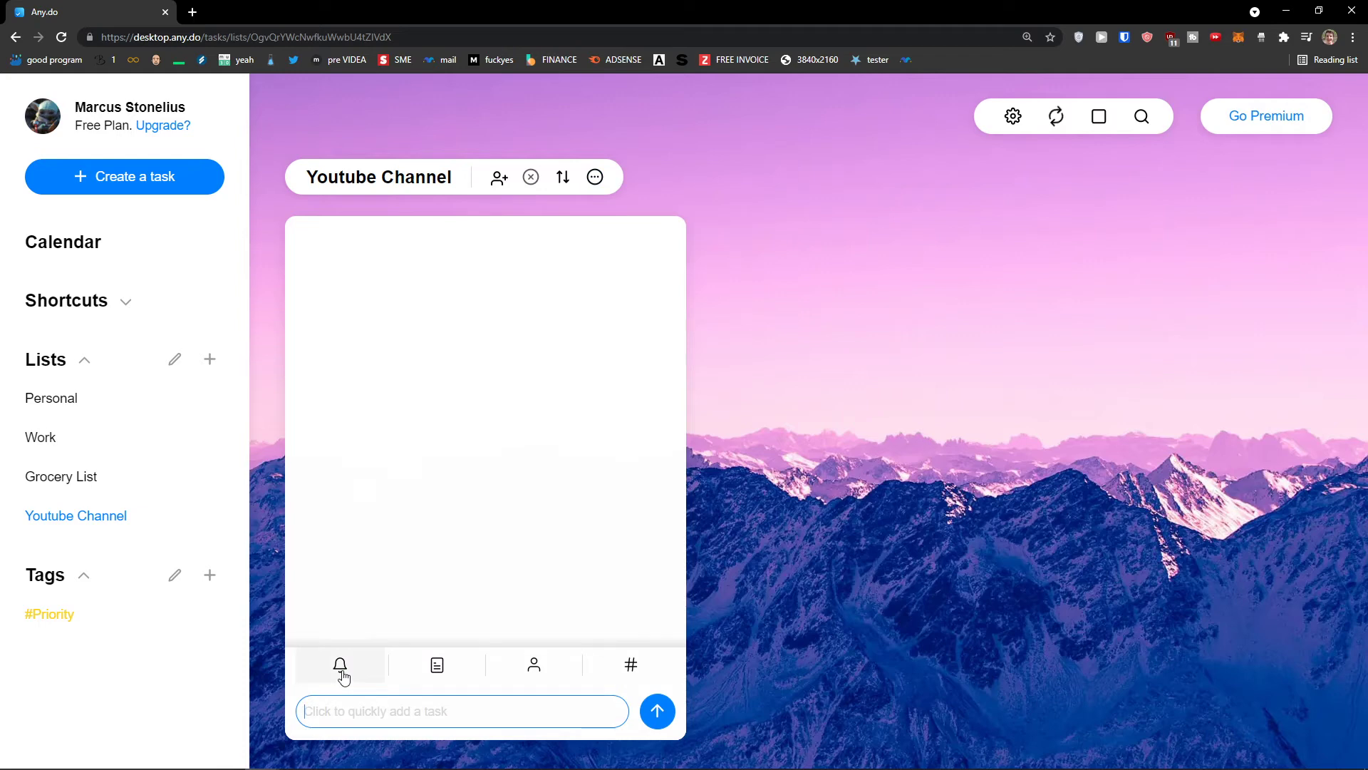
Start a 'Youtube Script' task with its reminder set to August 31
left_click(393, 707)
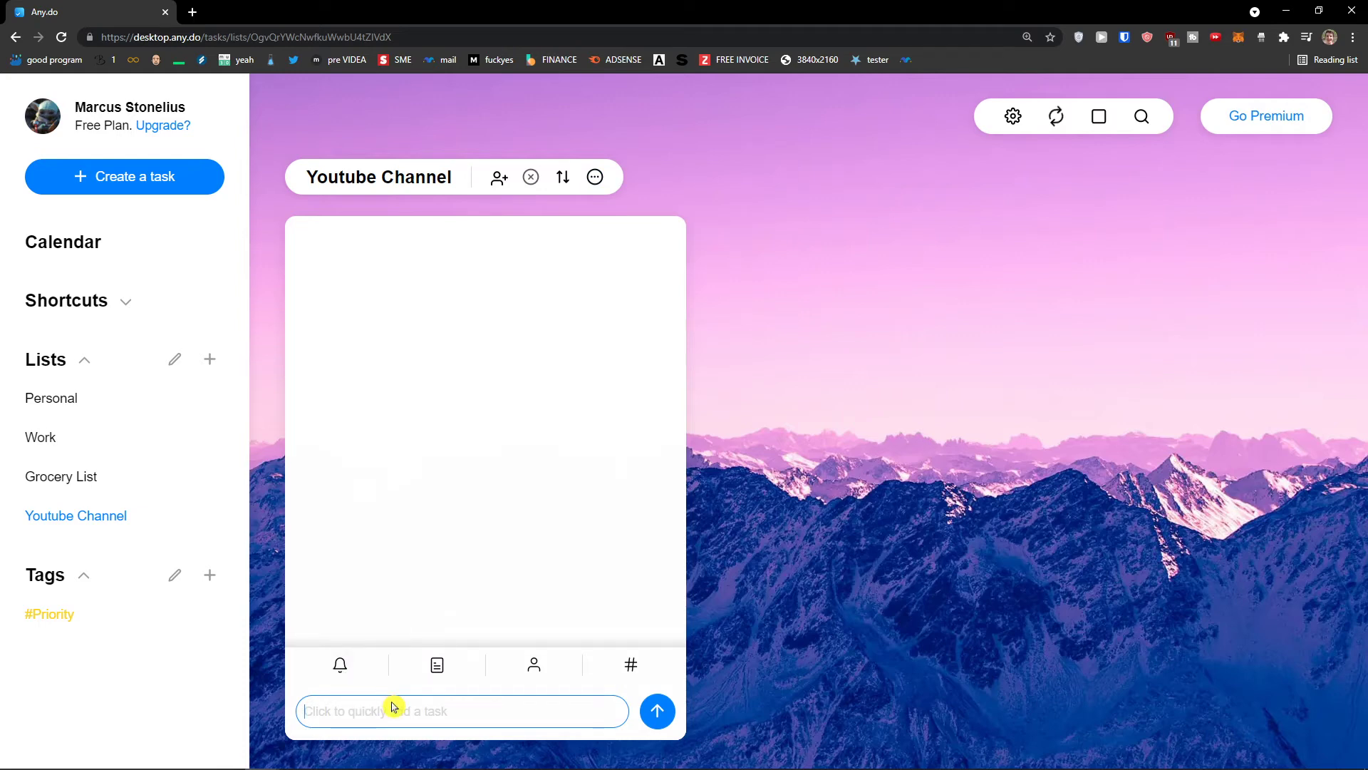
type("Youtube Script")
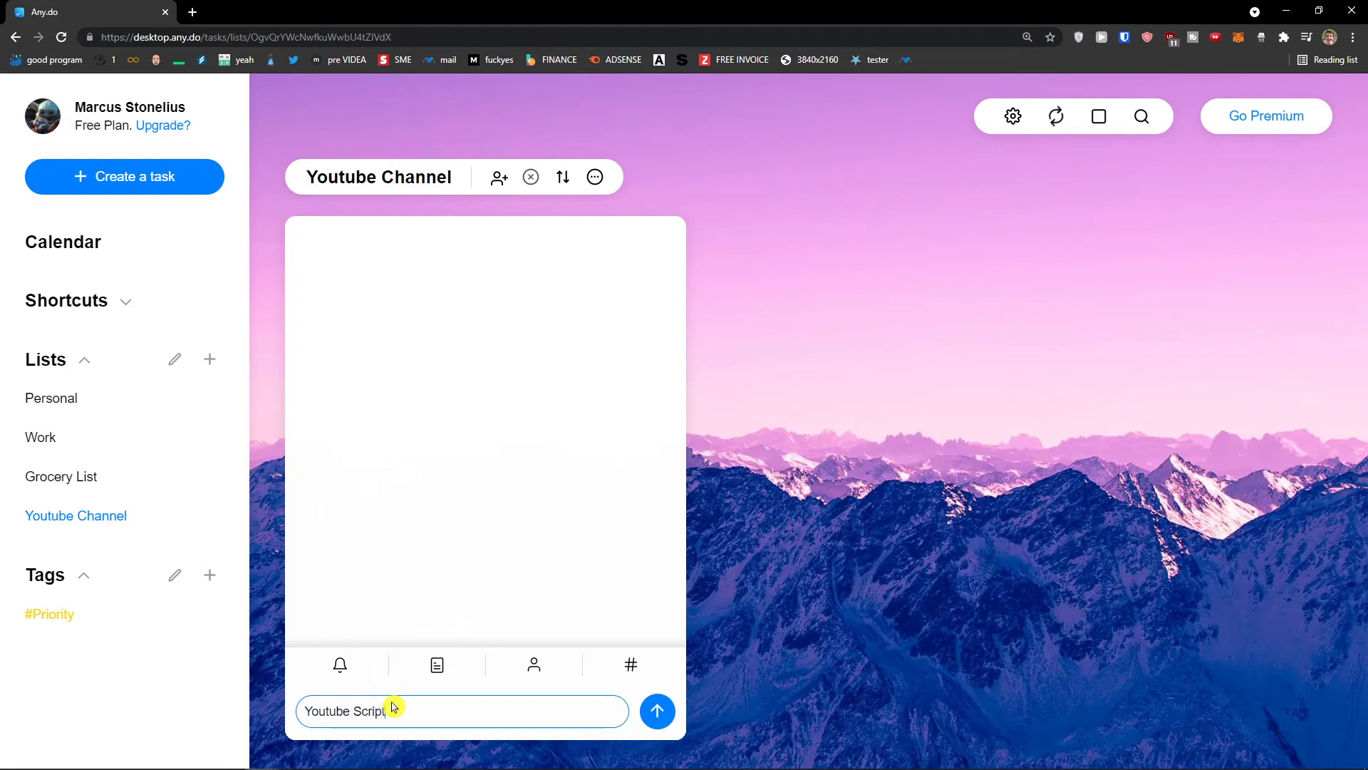
left_click(340, 664)
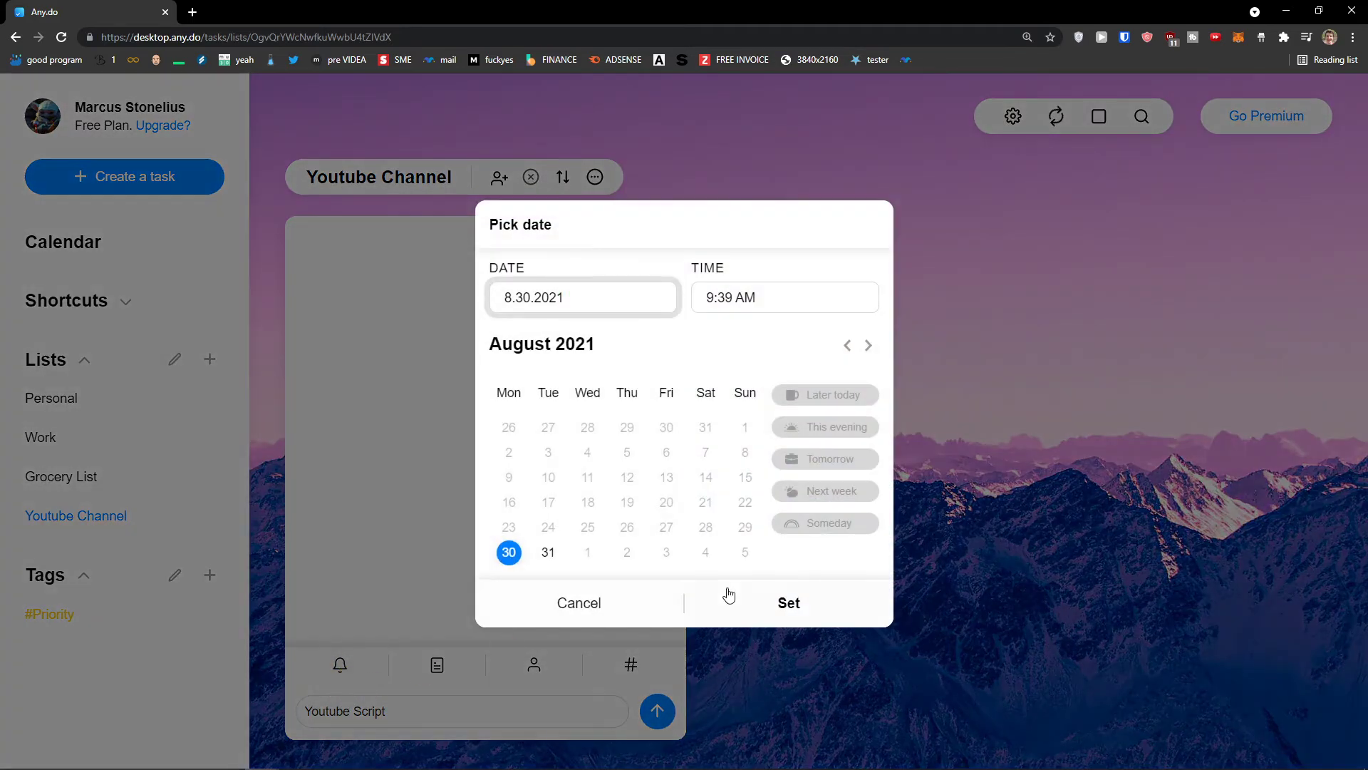
left_click(642, 616)
left_click(378, 663)
left_click(652, 476)
left_click(548, 553)
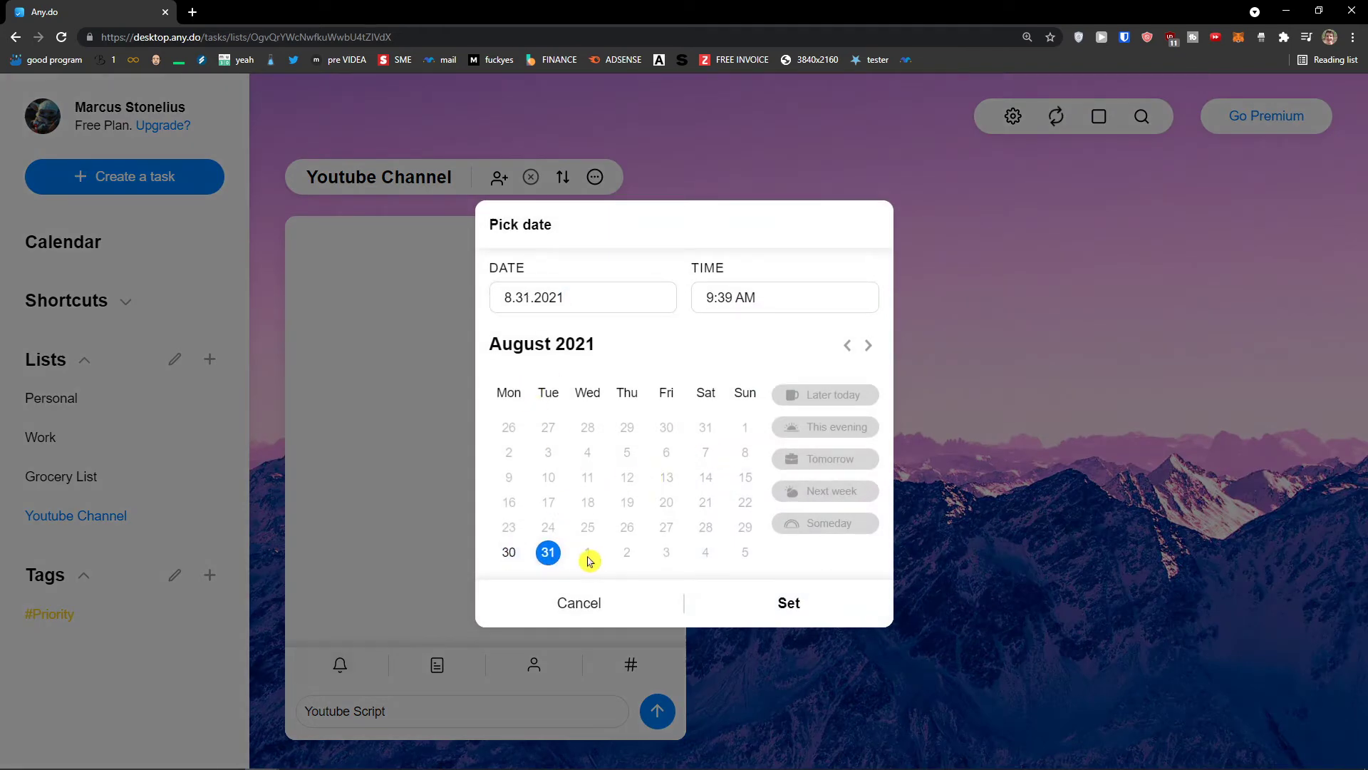
left_click(781, 618)
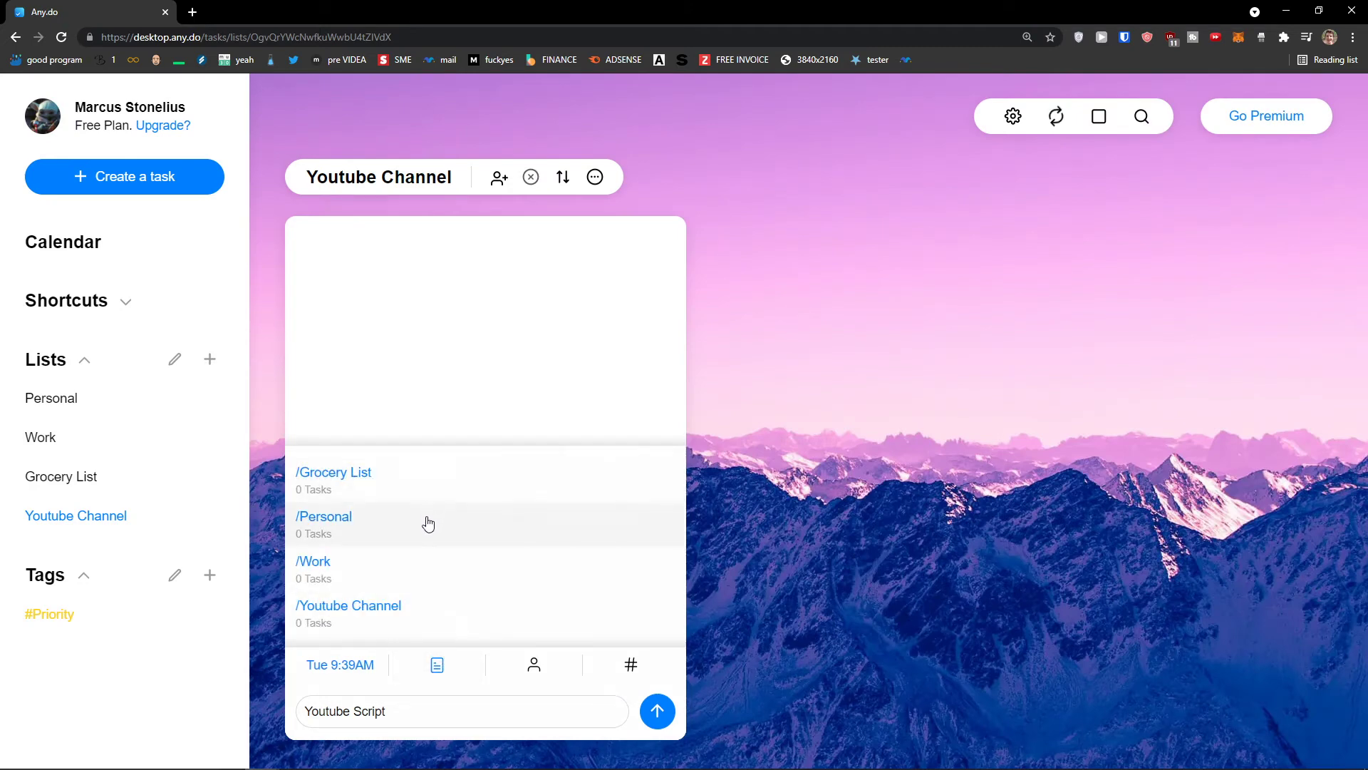
Place the task in the Youtube Channel list, tag it #Priority, and add it
left_click(420, 623)
left_click(437, 663)
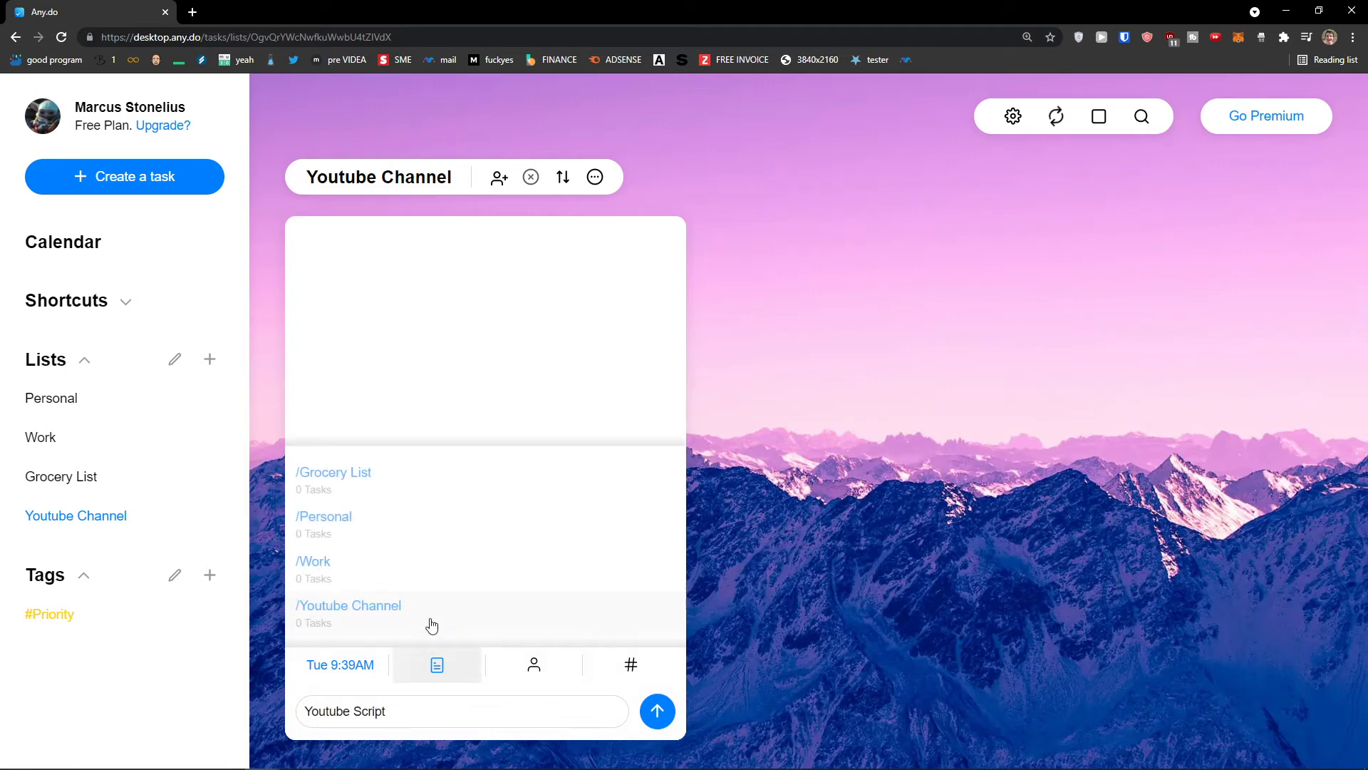
left_click(430, 617)
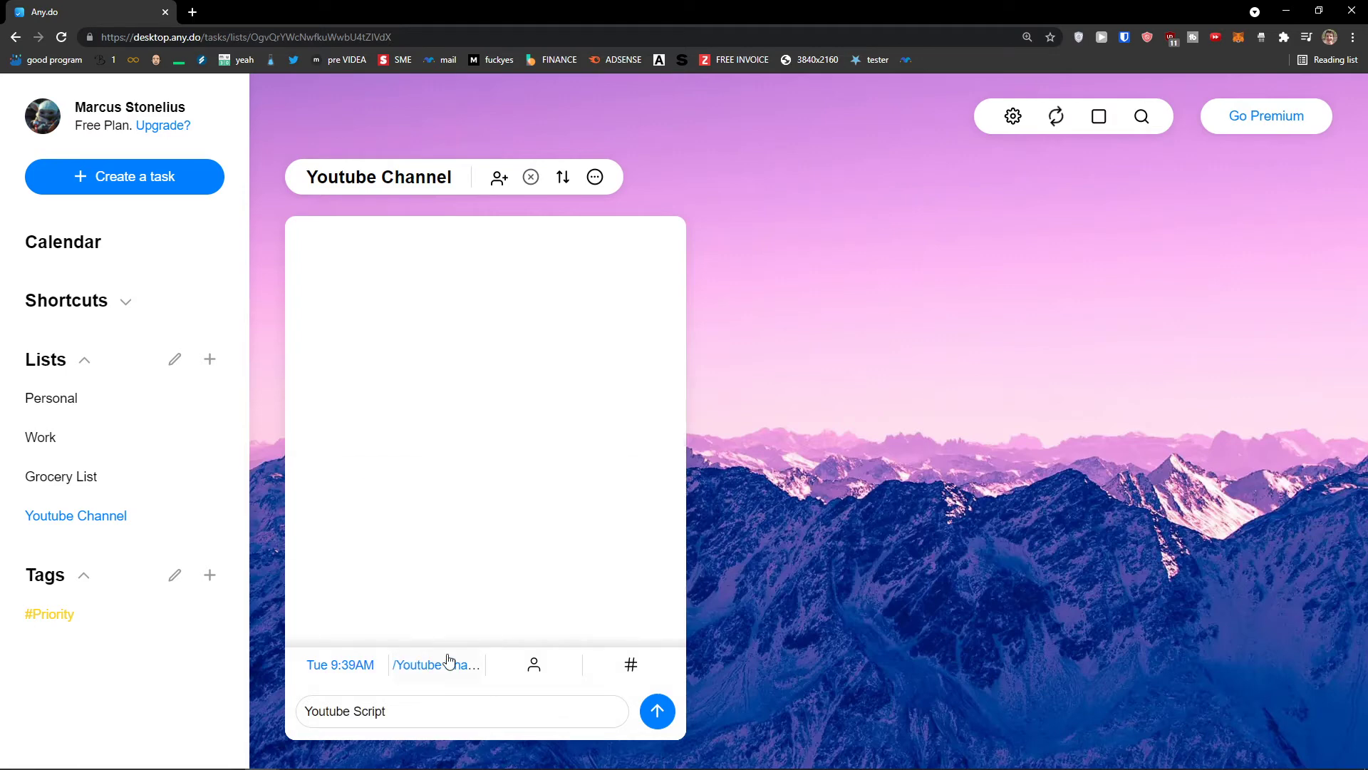
left_click(557, 677)
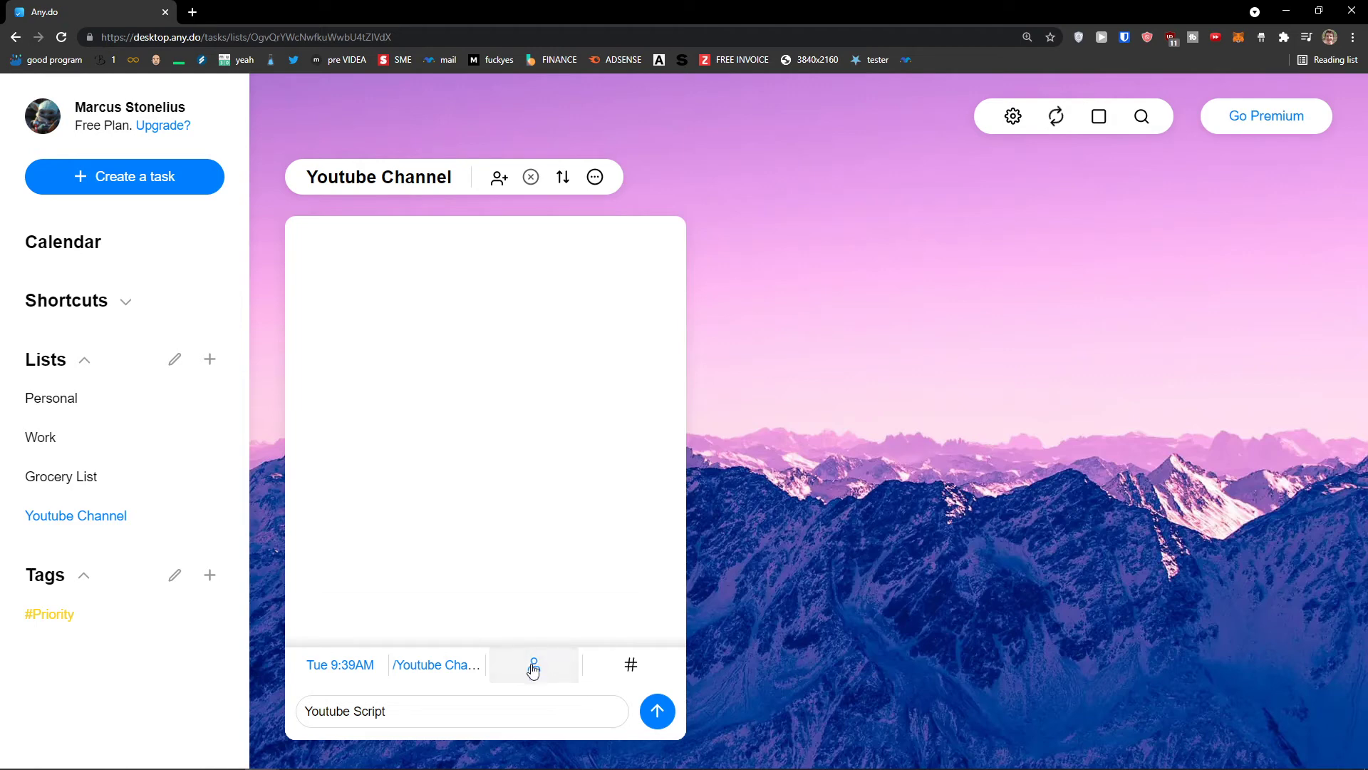
left_click(618, 670)
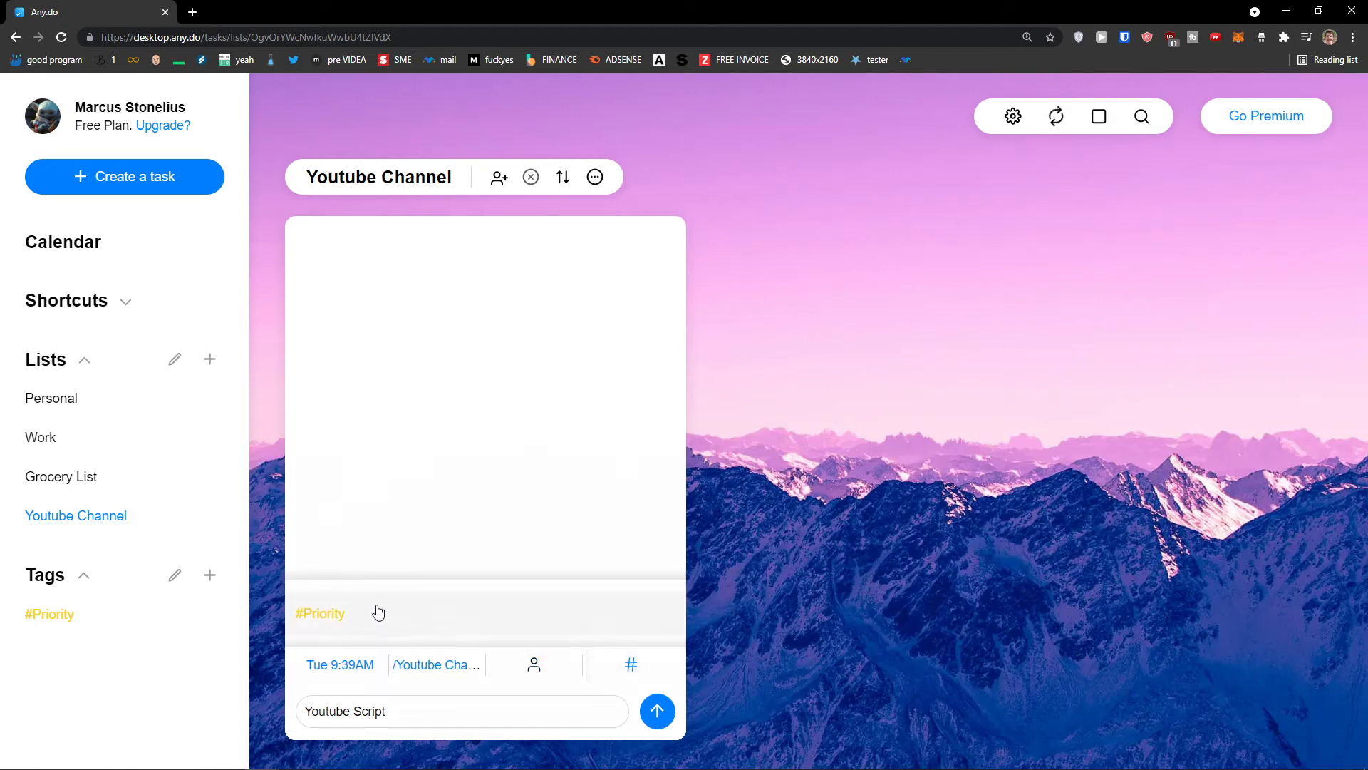
left_click(396, 620)
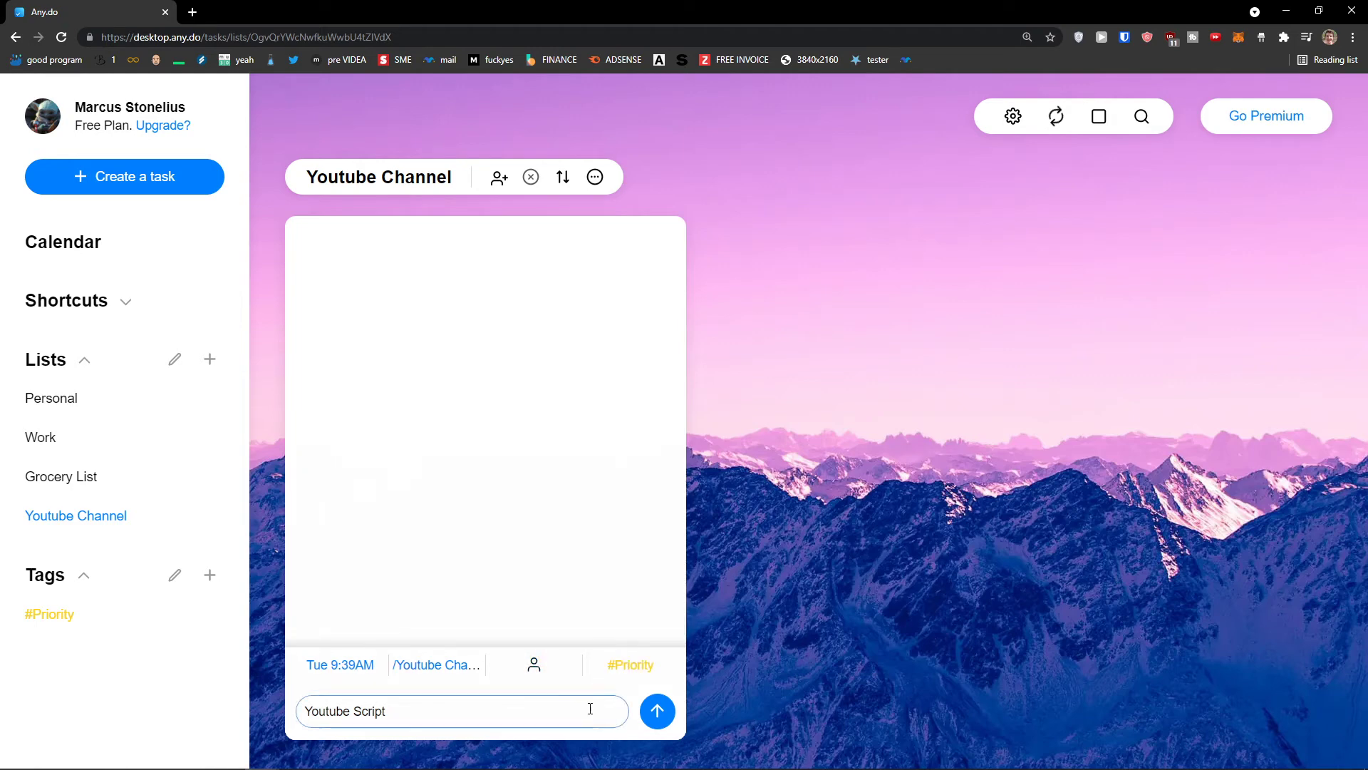
left_click(656, 711)
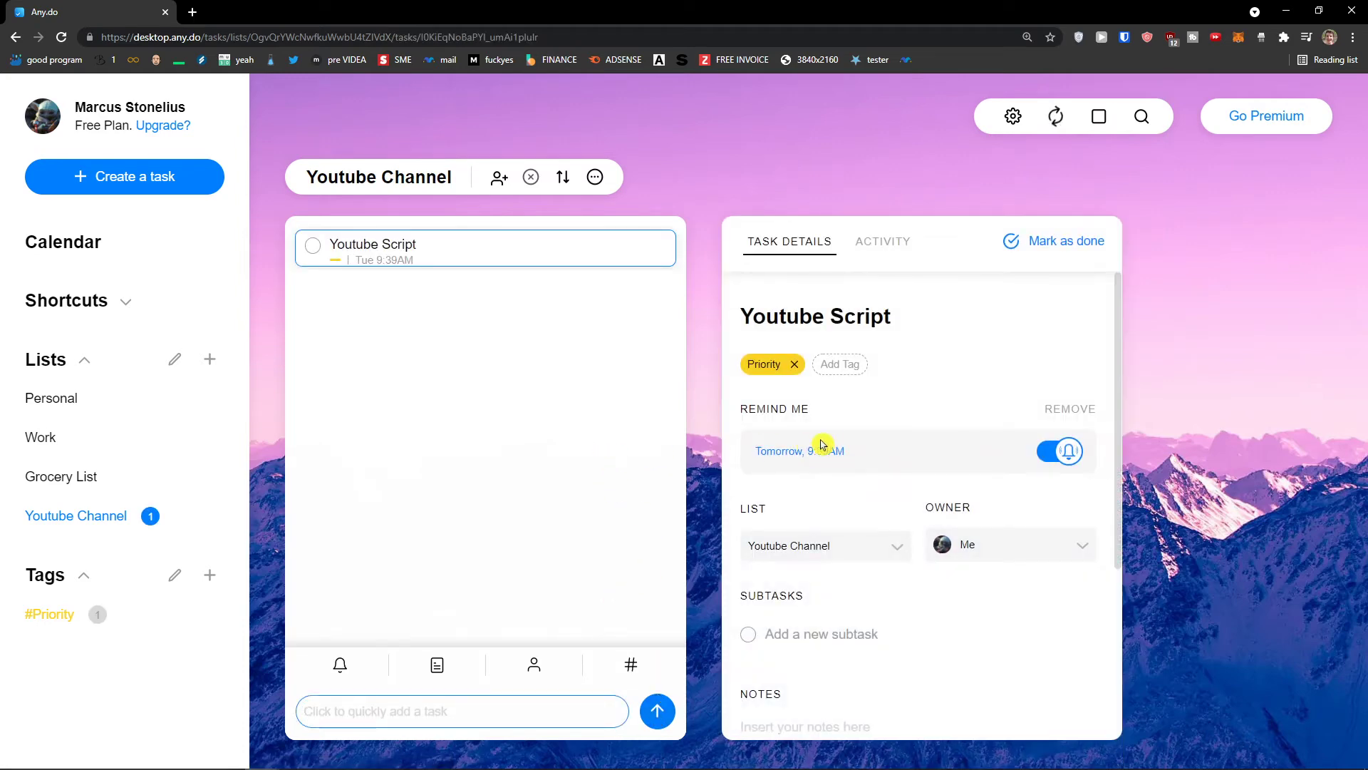
scroll(819, 443, "down", 2)
scroll(825, 437, "up", 2)
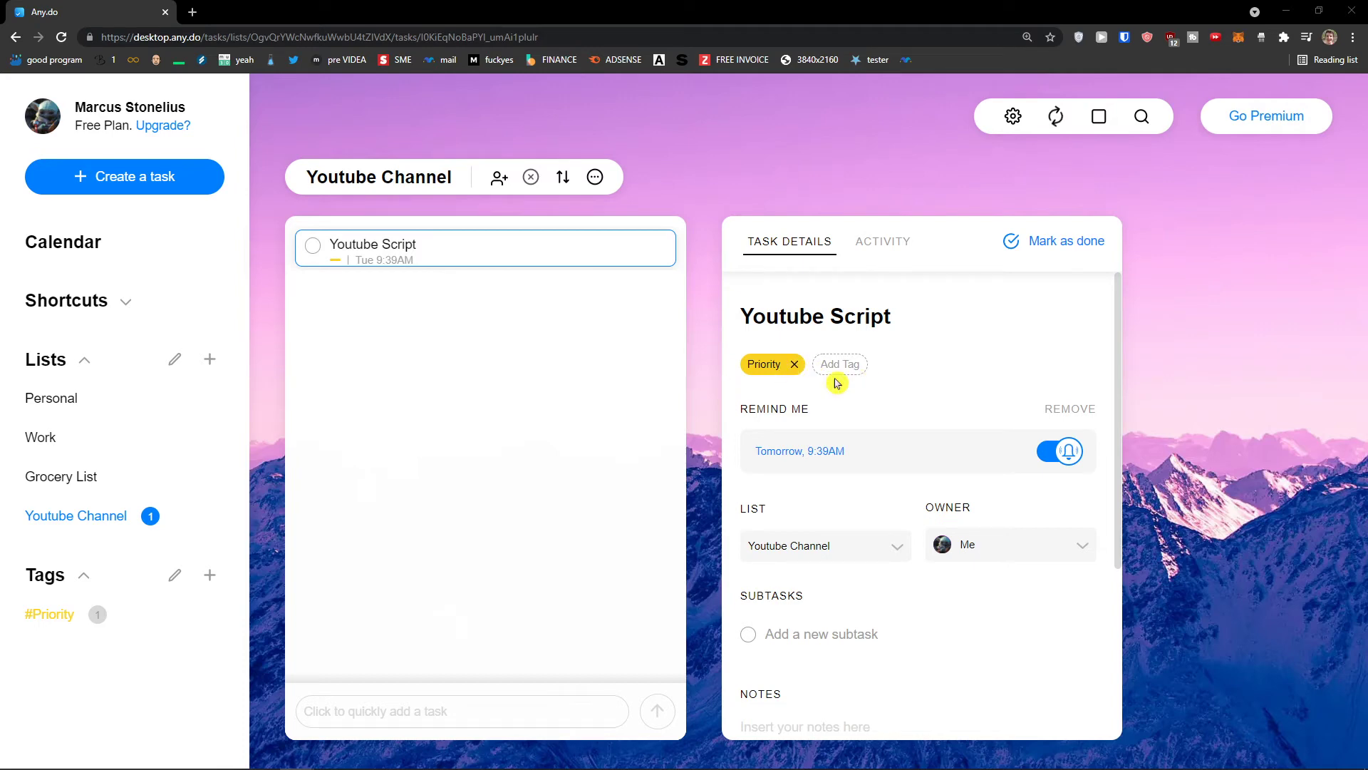
scroll(831, 389, "down", 1)
scroll(916, 375, "up", 1)
scroll(855, 470, "down", 1)
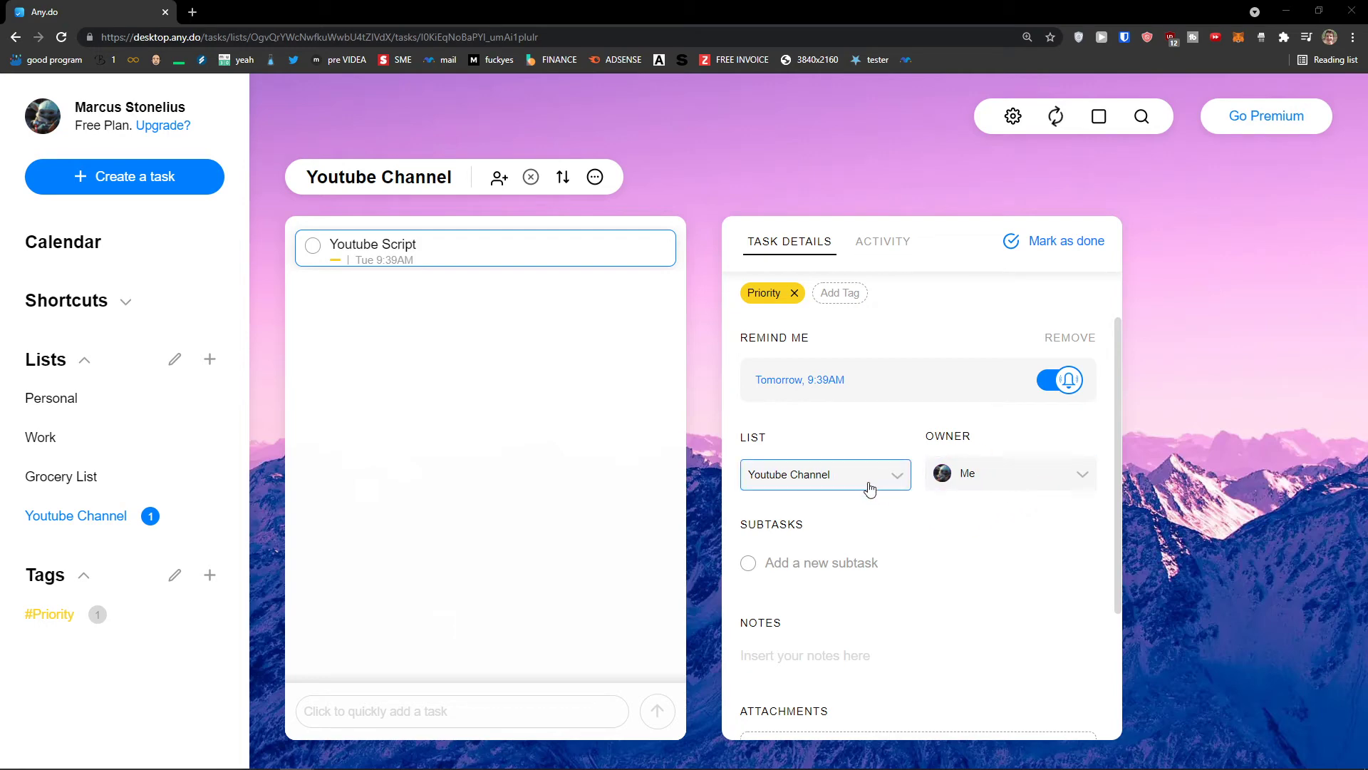
scroll(841, 485, "down", 1)
Add subtasks 'Write first pharagraph' and 'Also Create a word document' to Youtube Script
left_click(820, 491)
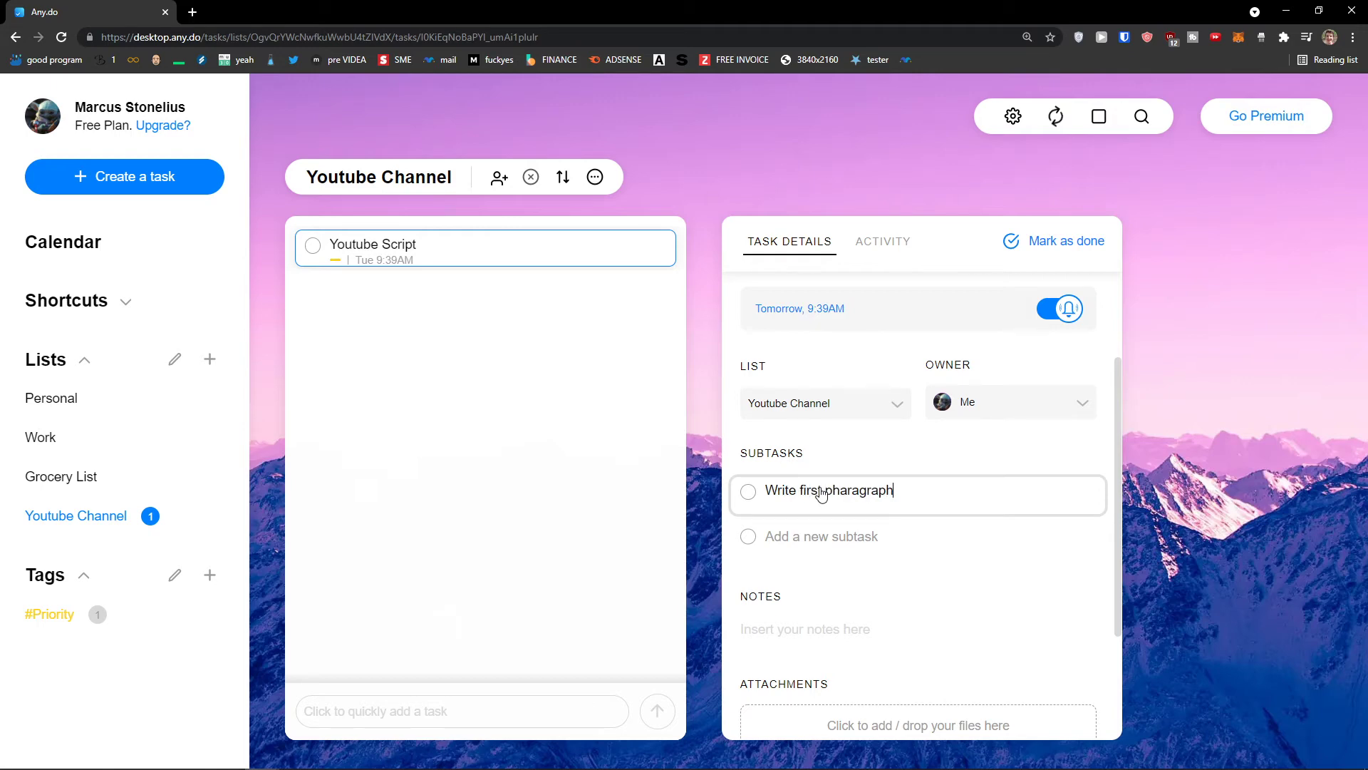
left_click(910, 571)
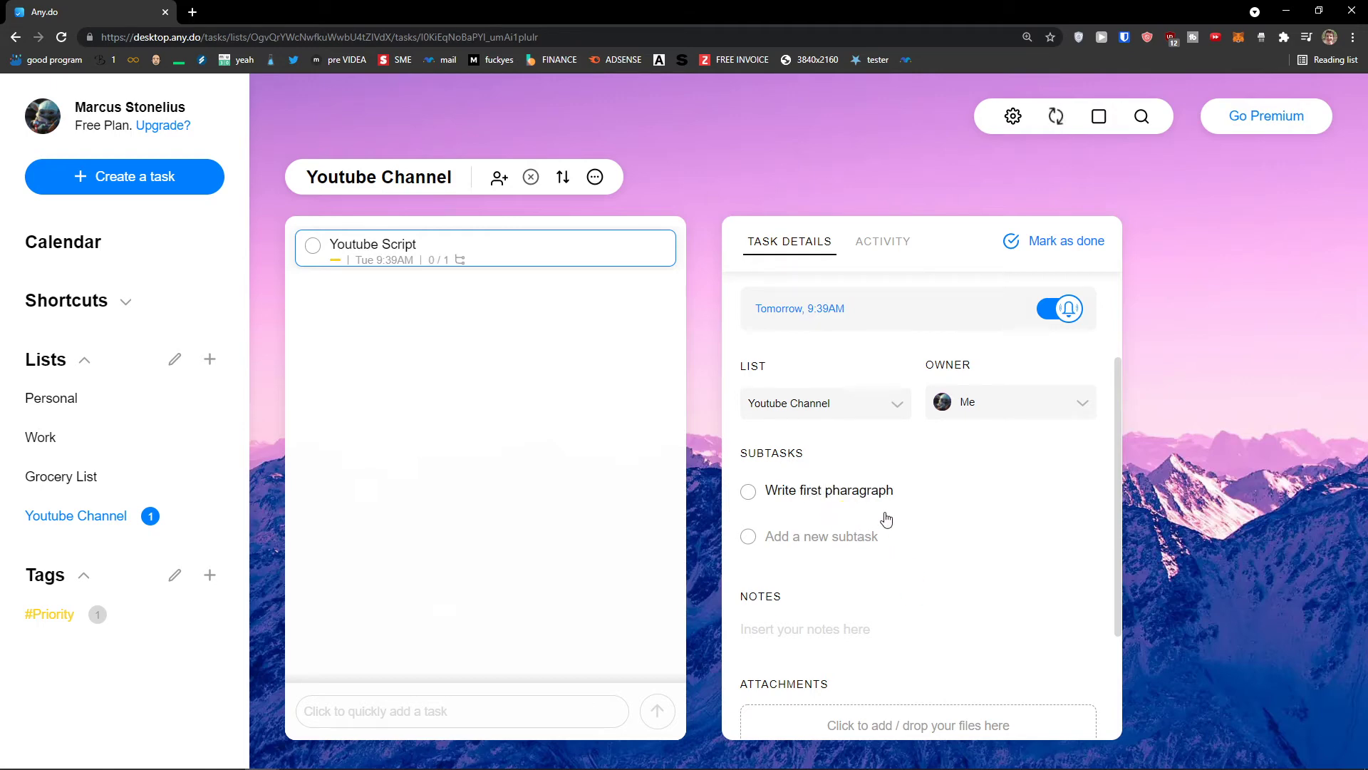
left_click(855, 531)
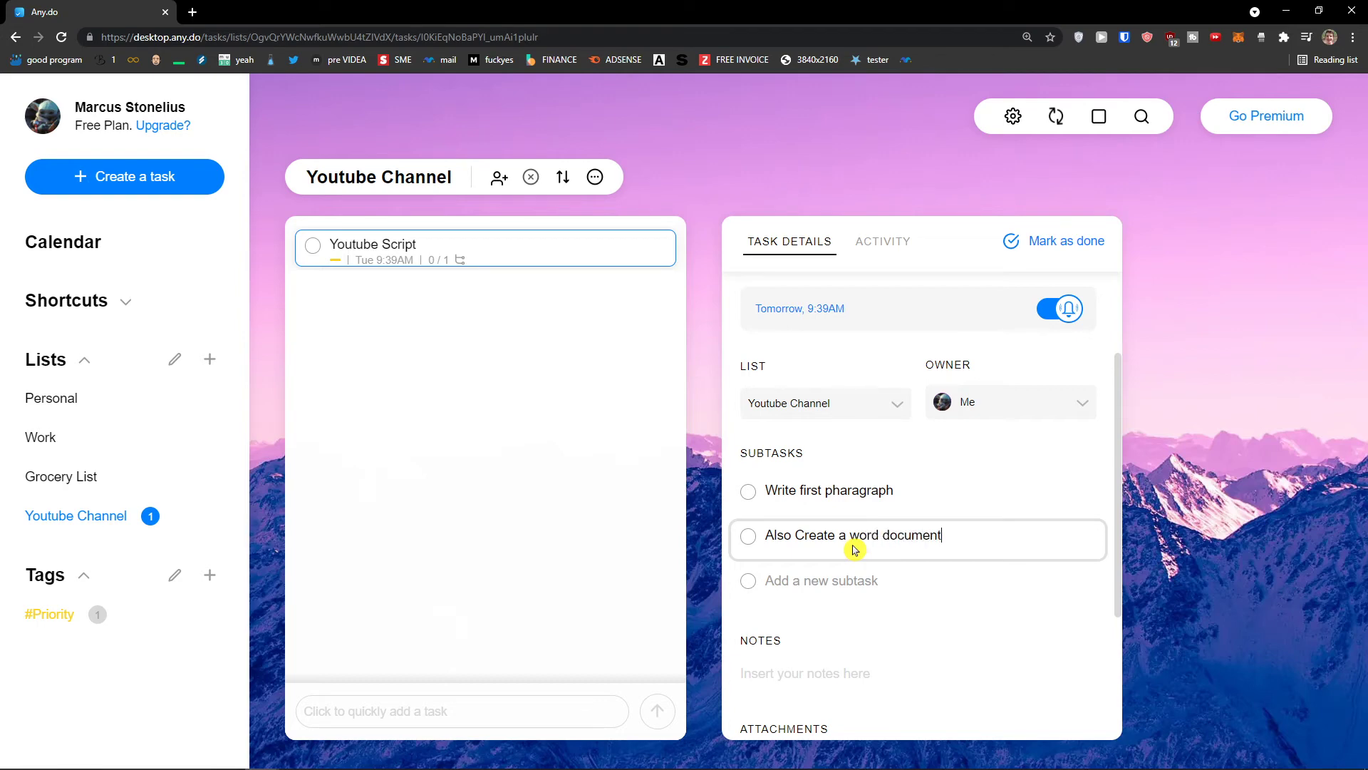
Move 'Also Create a word document' above the other subtask and view the task's Activity
left_click_drag(894, 541, 890, 497)
scroll(852, 556, "down", 3)
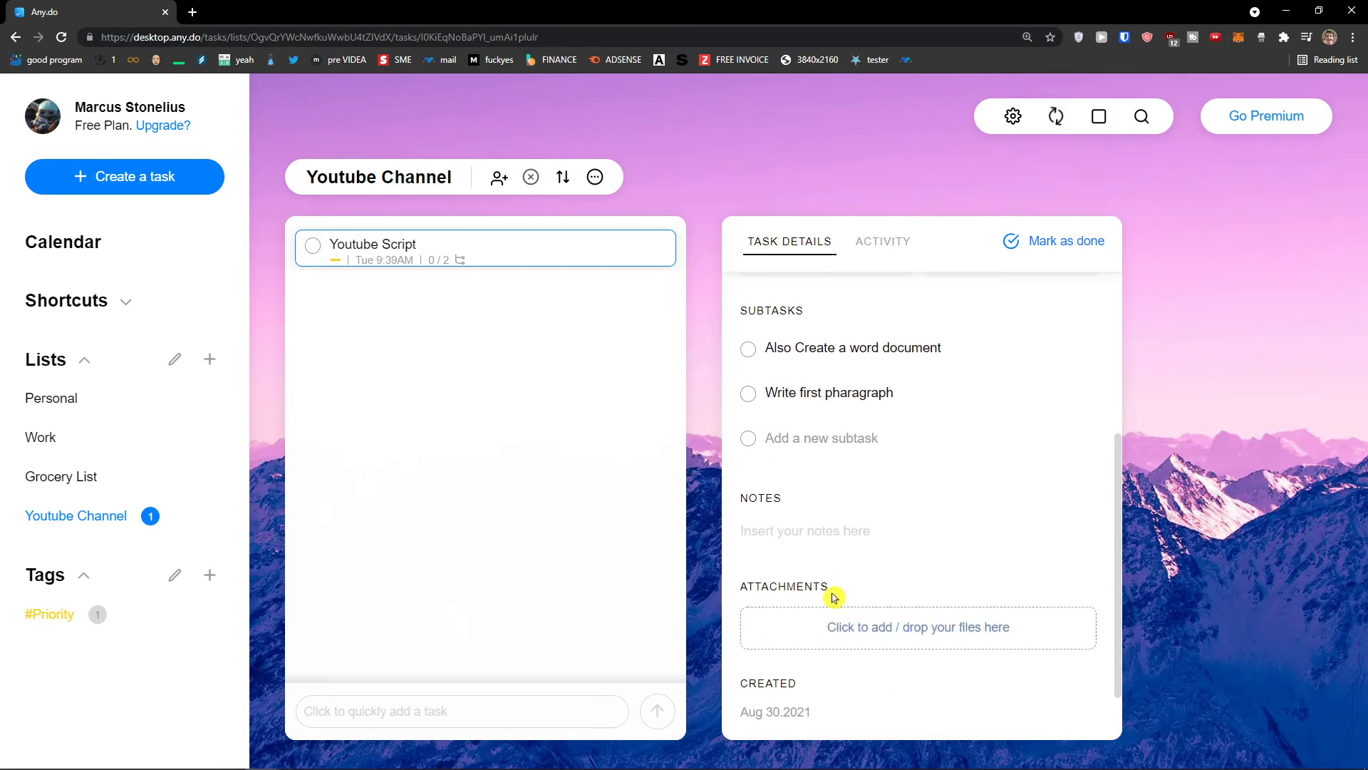
scroll(876, 571, "up", 4)
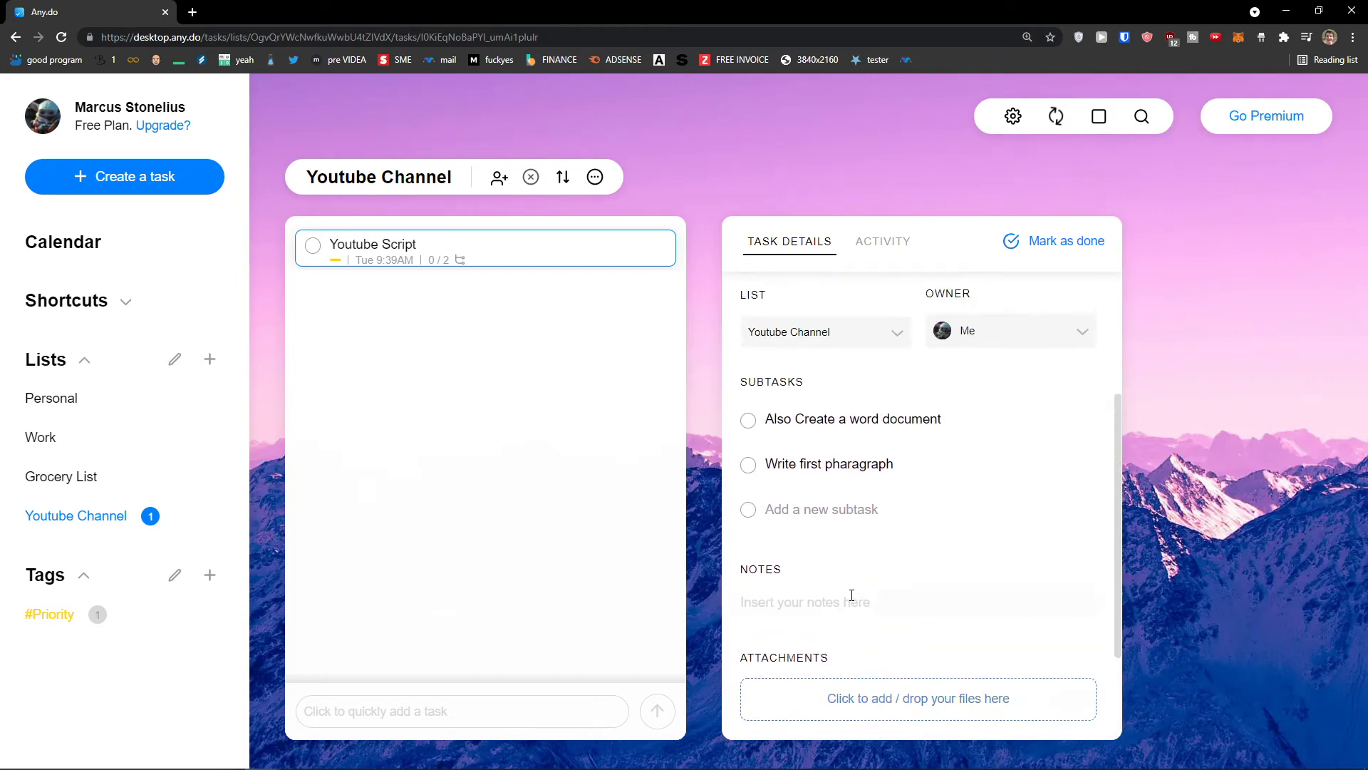
left_click(873, 249)
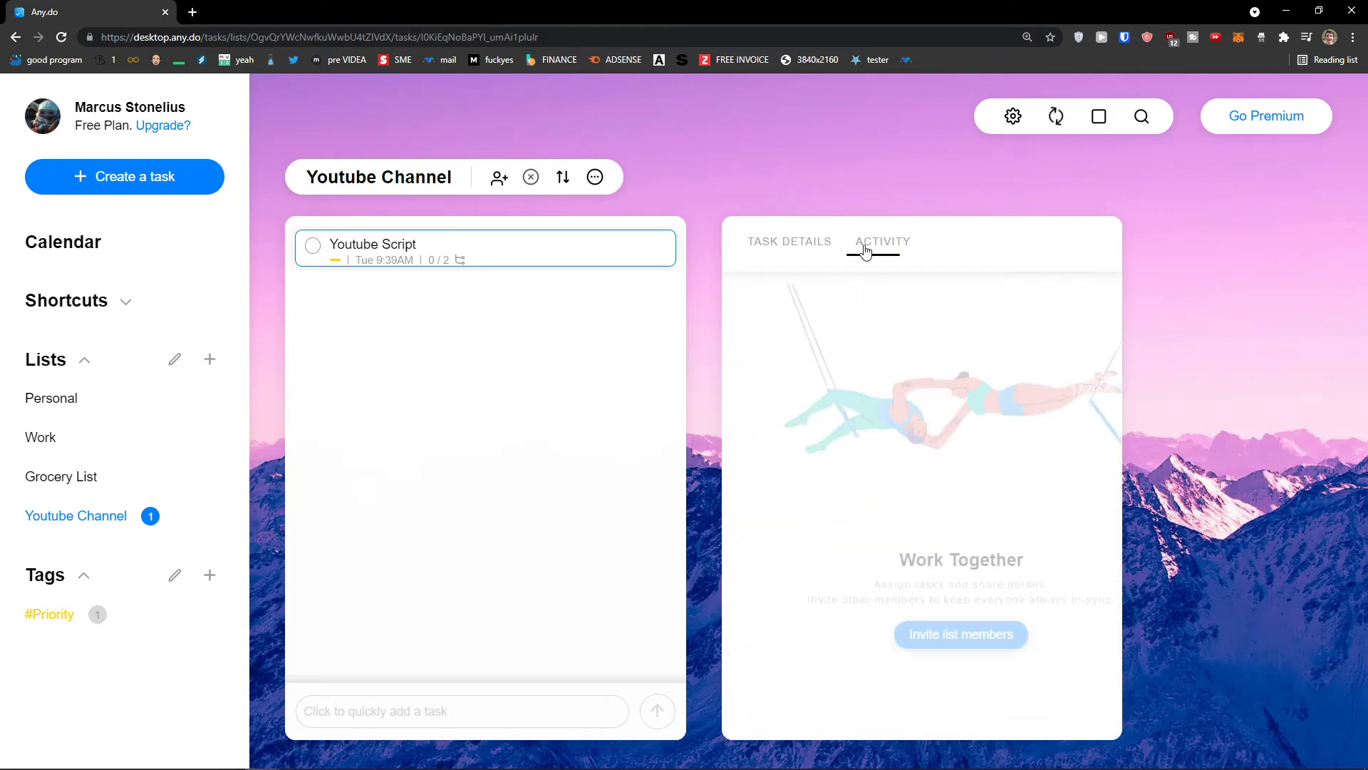
Tick the 'Write first pharagraph' subtask, then mark Youtube Script as done
left_click(792, 250)
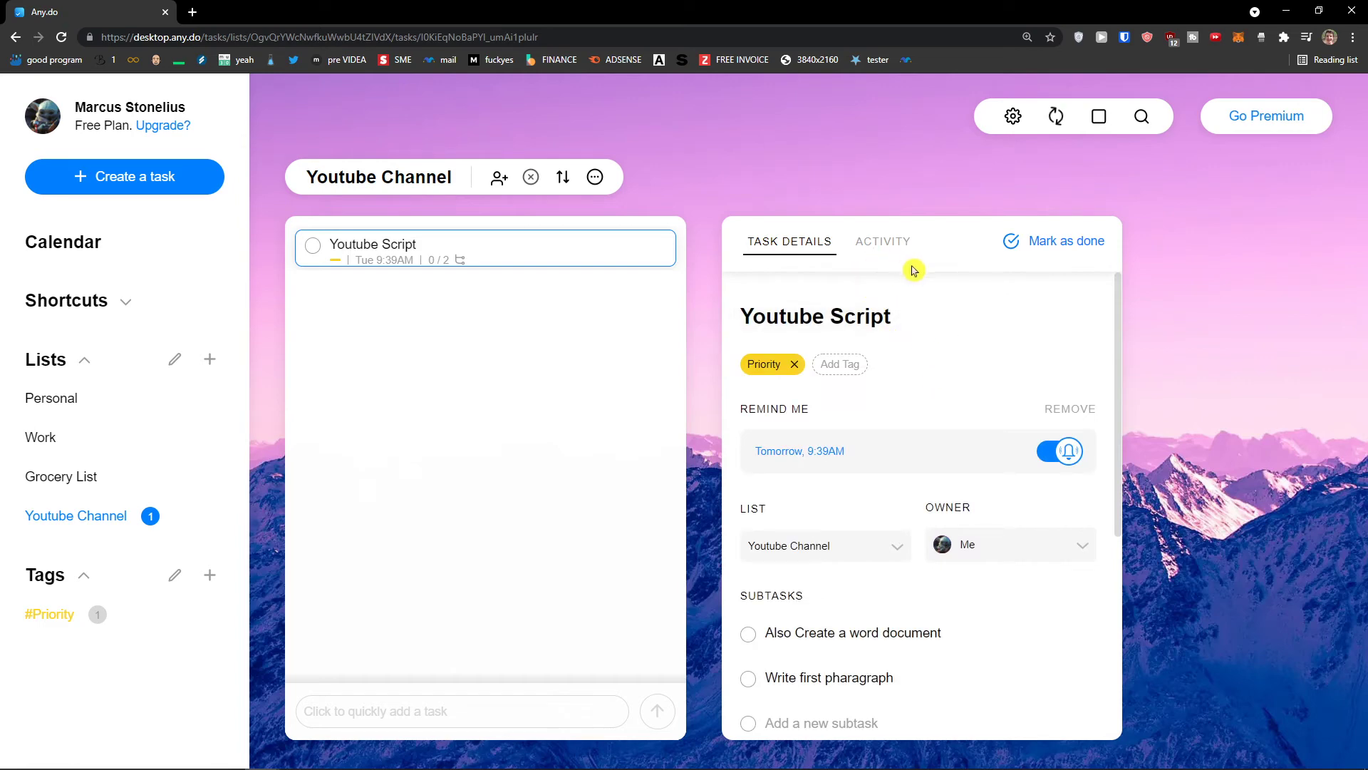
scroll(1170, 525, "down", 5)
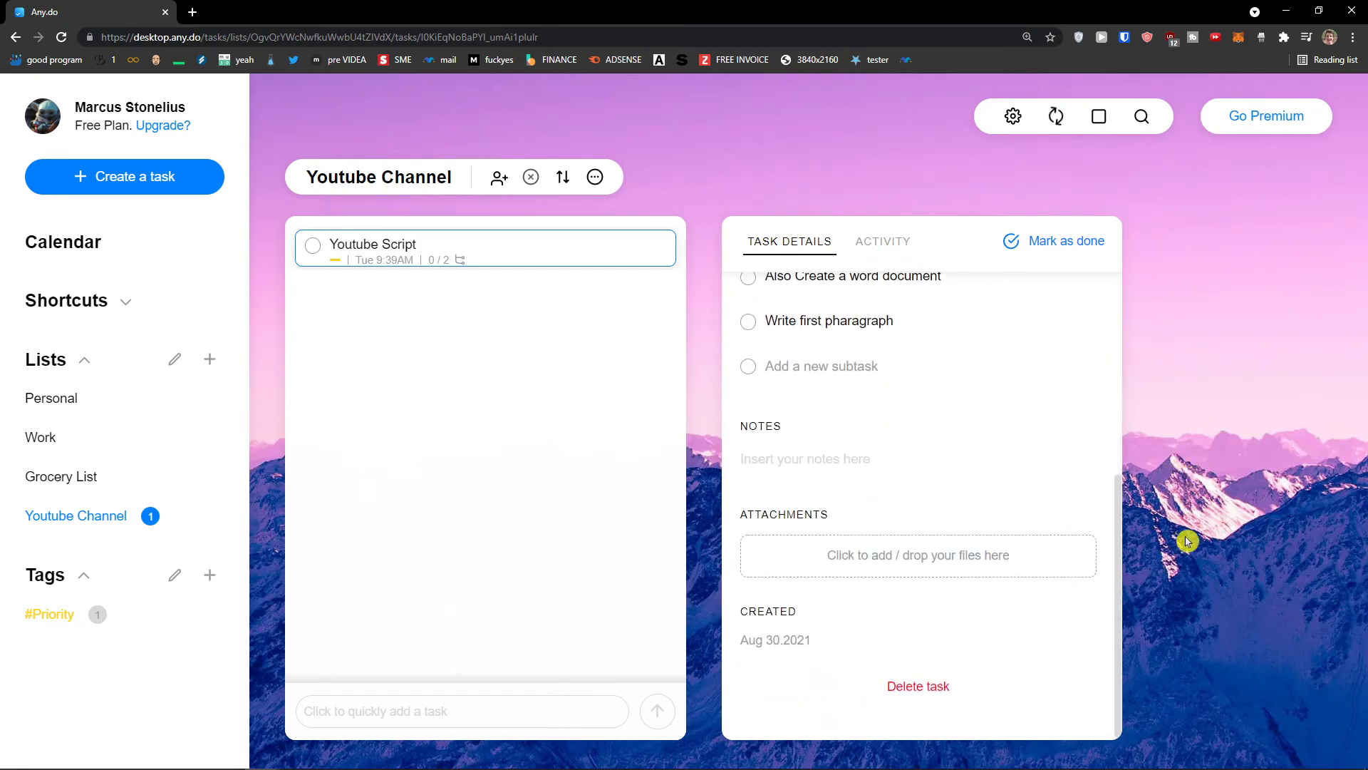
left_click(510, 705)
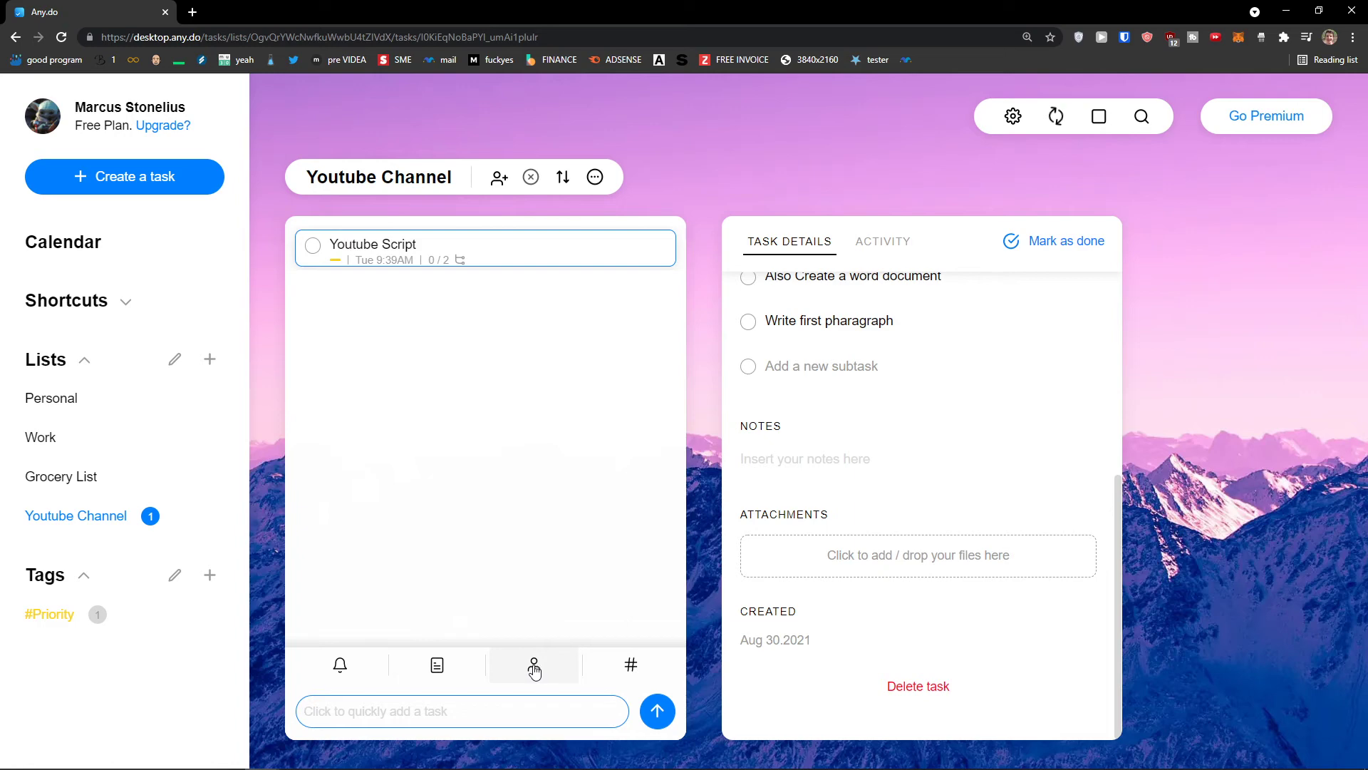
left_click(341, 251)
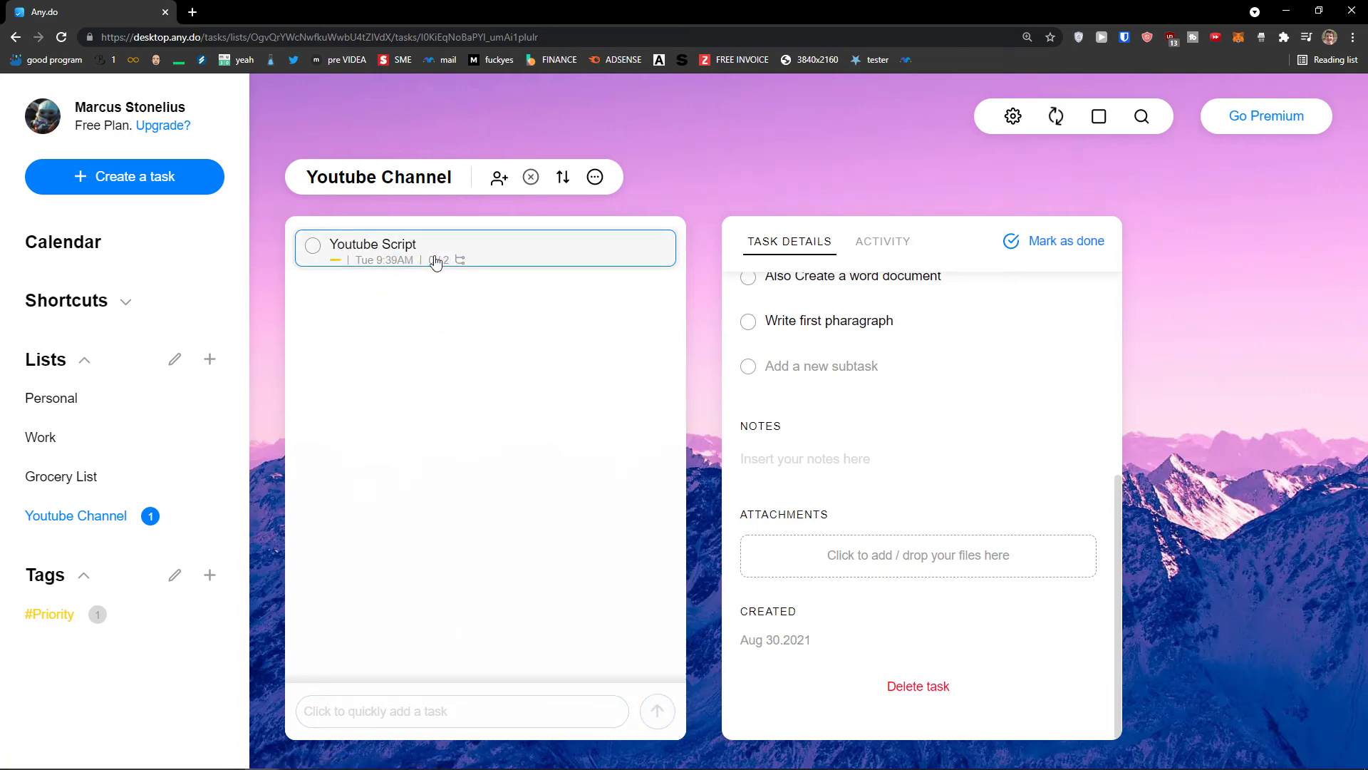
scroll(791, 508, "up", 2)
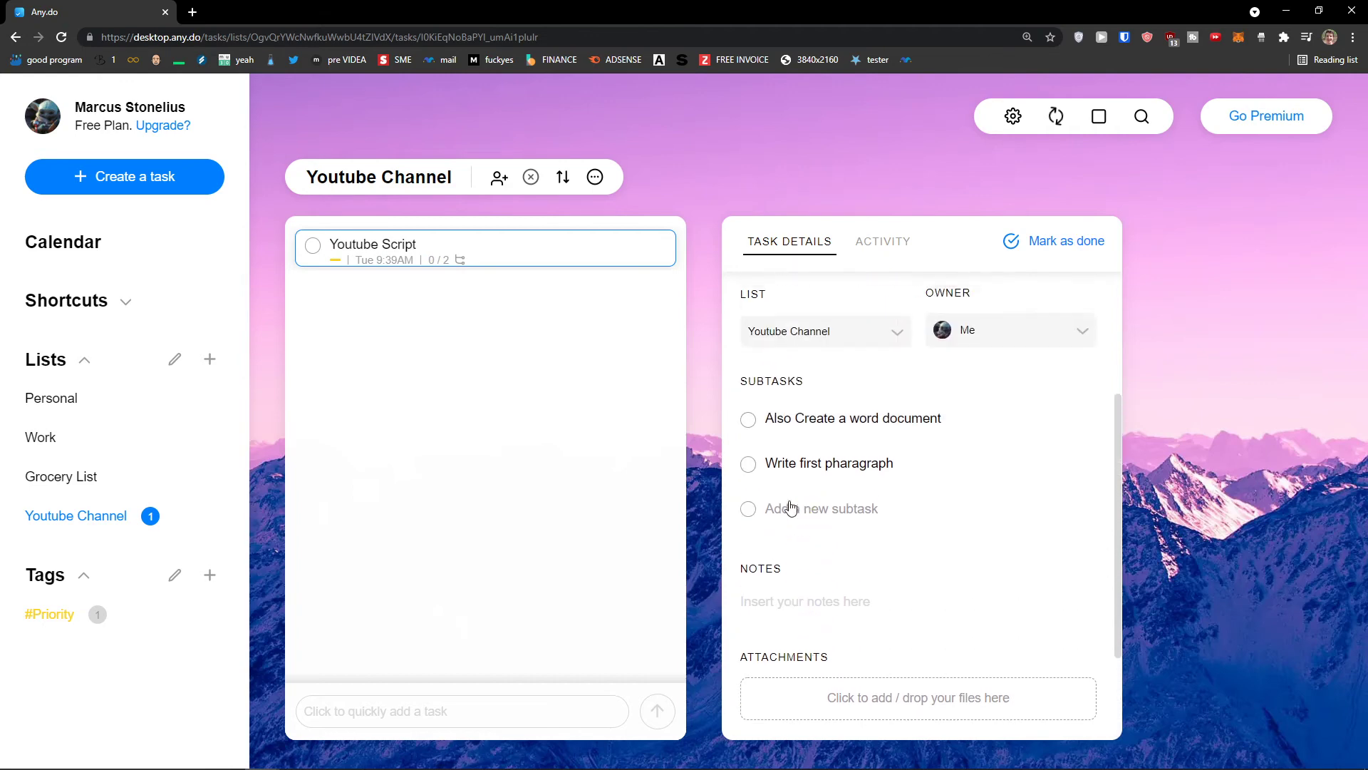
left_click(749, 464)
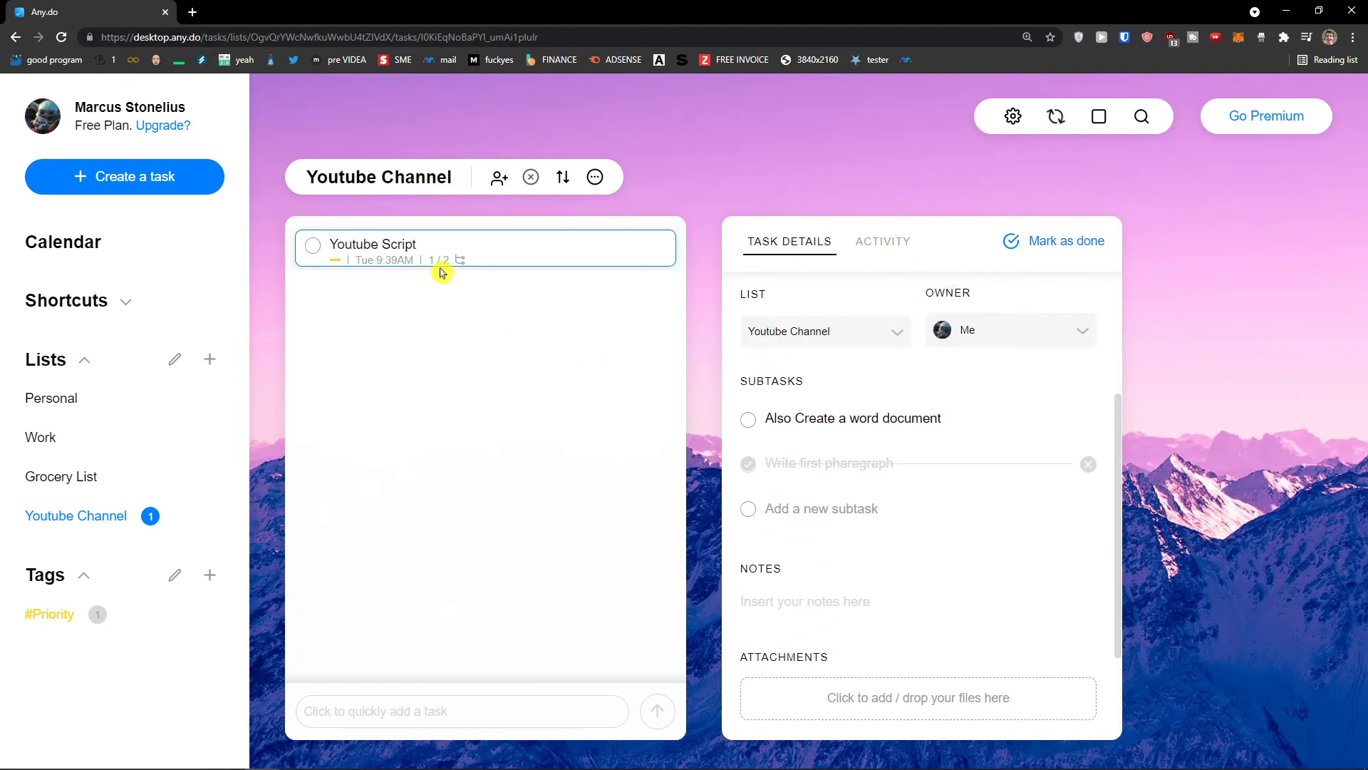
scroll(757, 452, "up", 3)
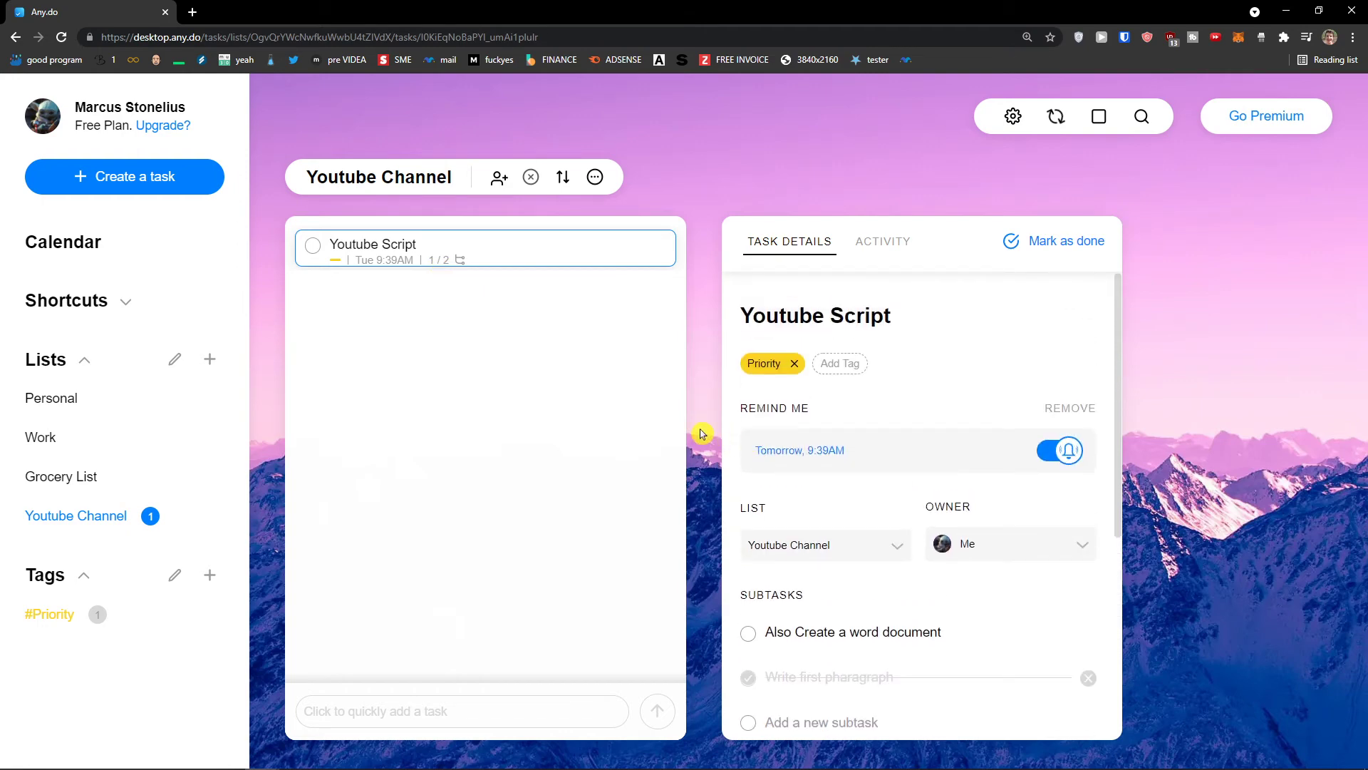
left_click(1047, 246)
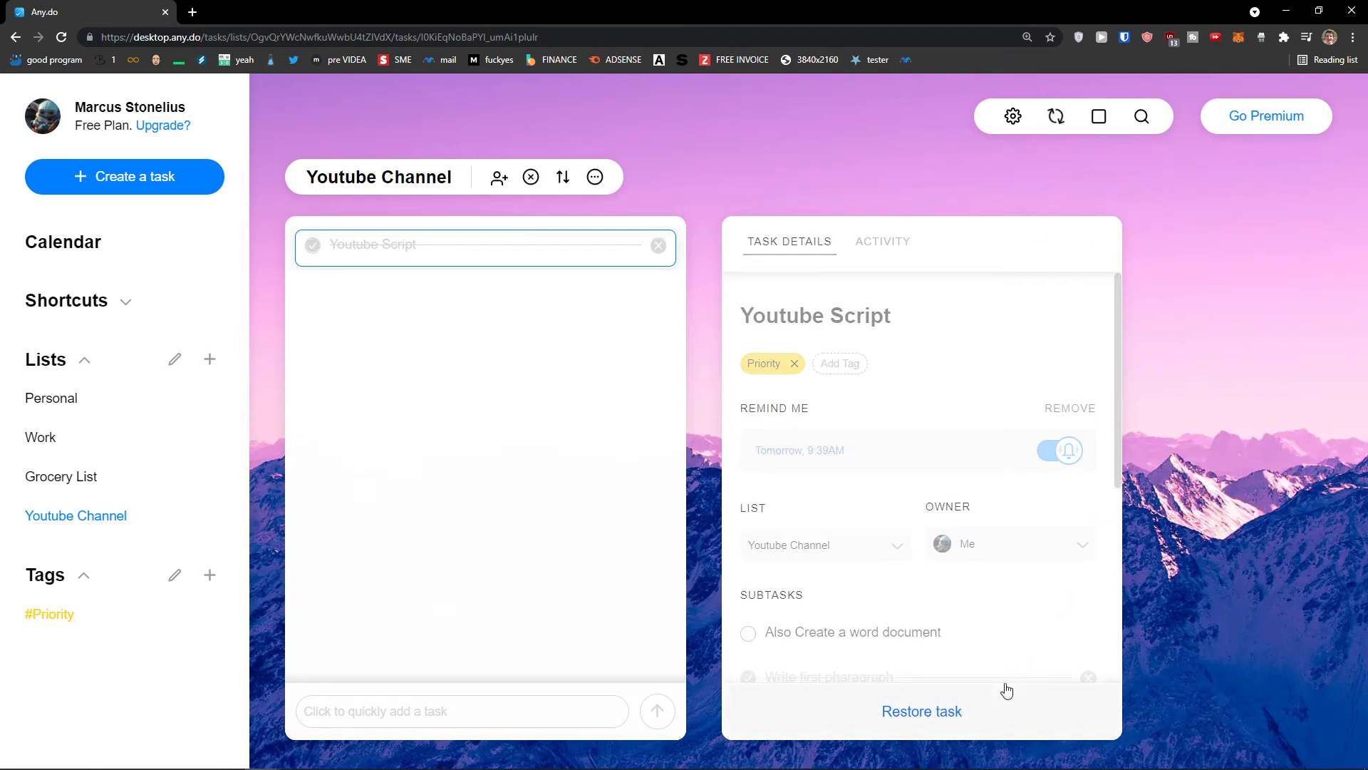
scroll(1099, 603, "down", 1)
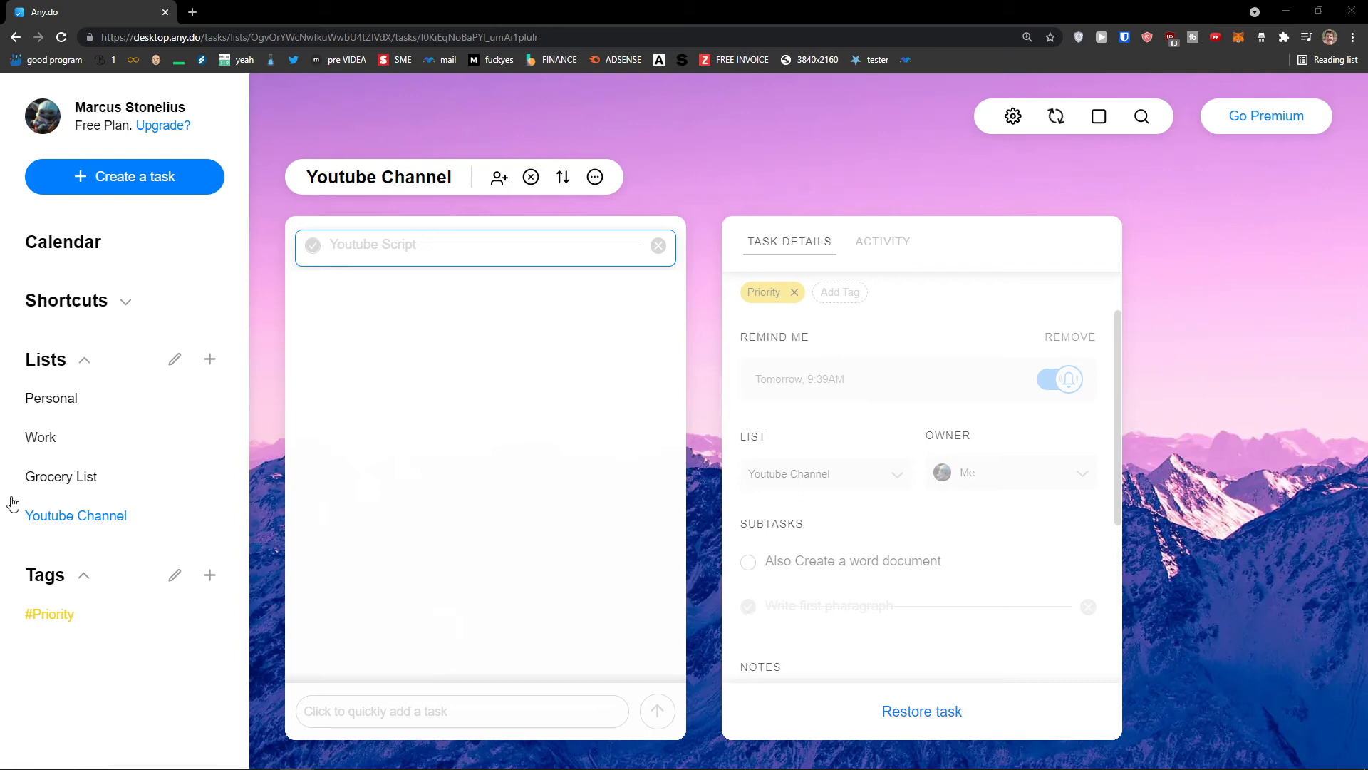
left_click(209, 575)
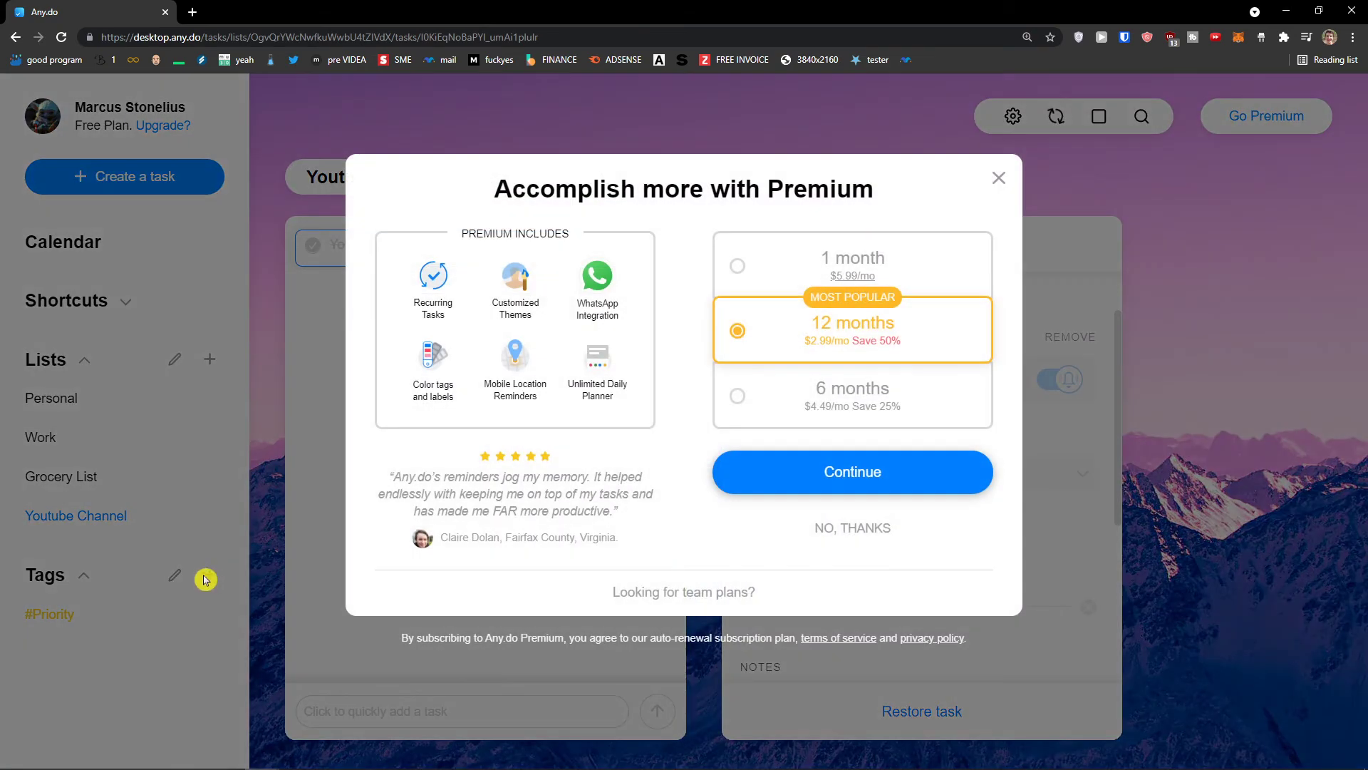
left_click_drag(512, 189, 852, 189)
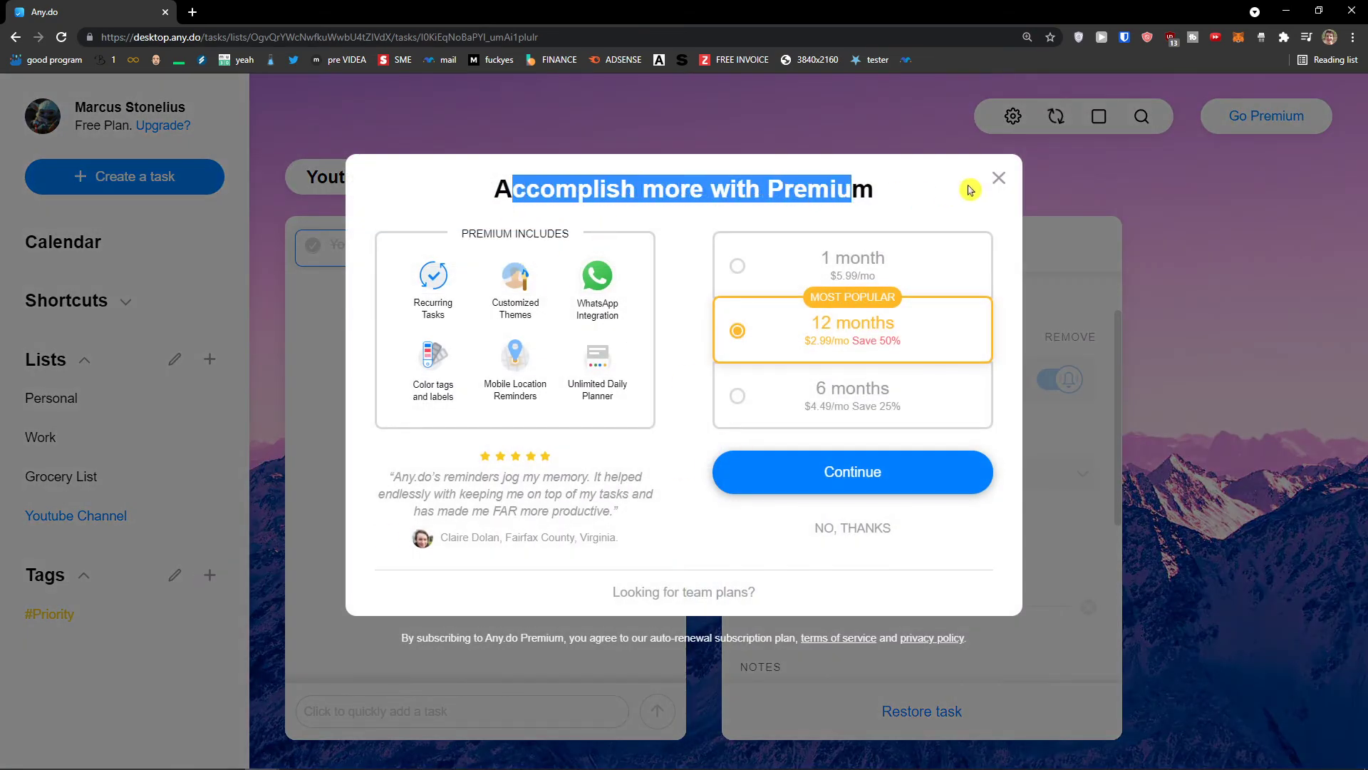
left_click(823, 541)
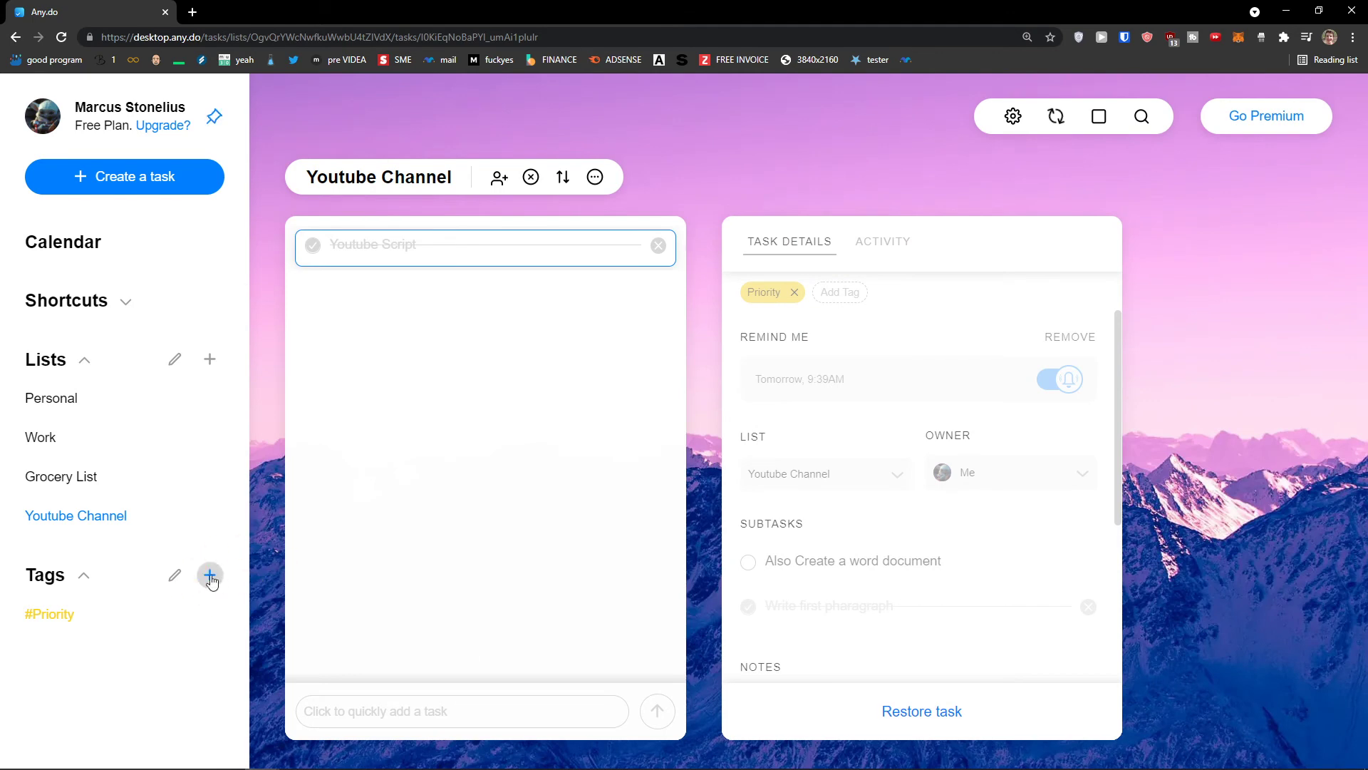
left_click(169, 581)
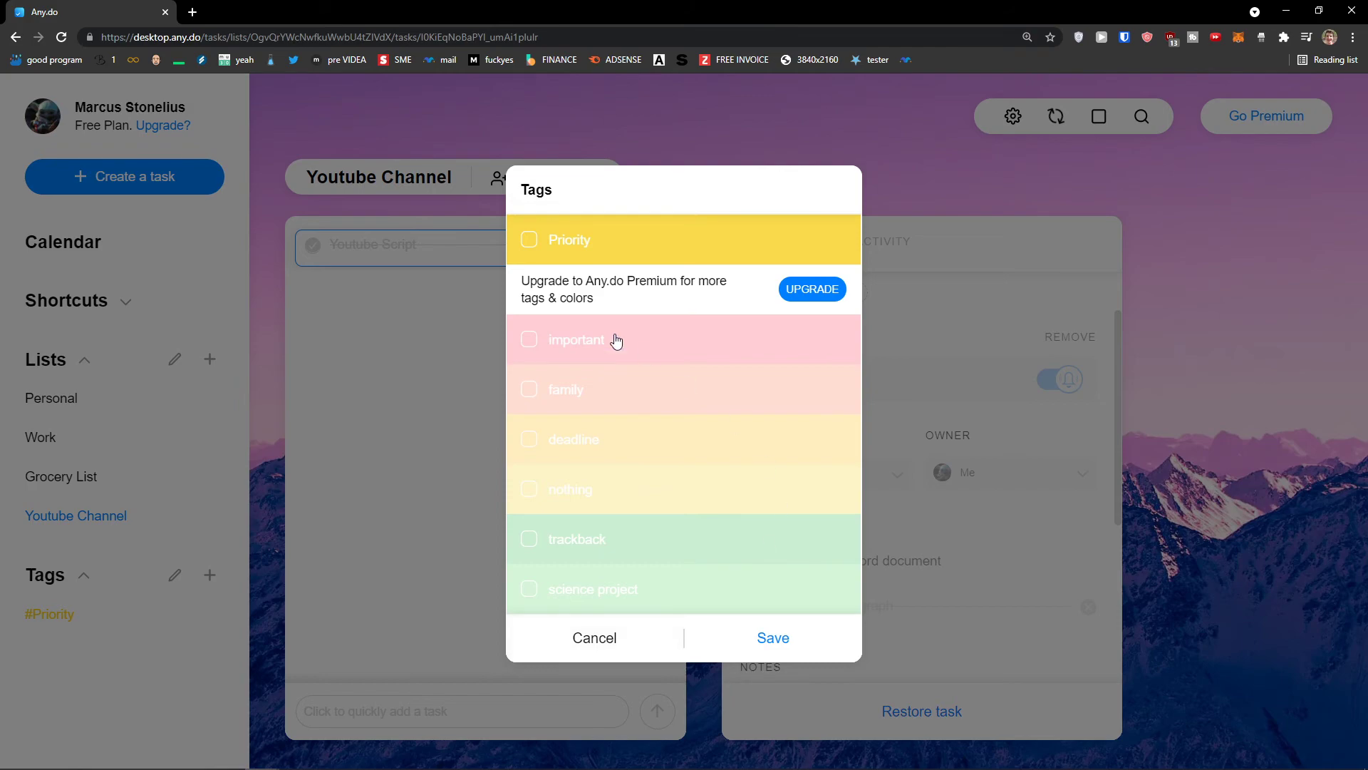
left_click(531, 344)
left_click(754, 524)
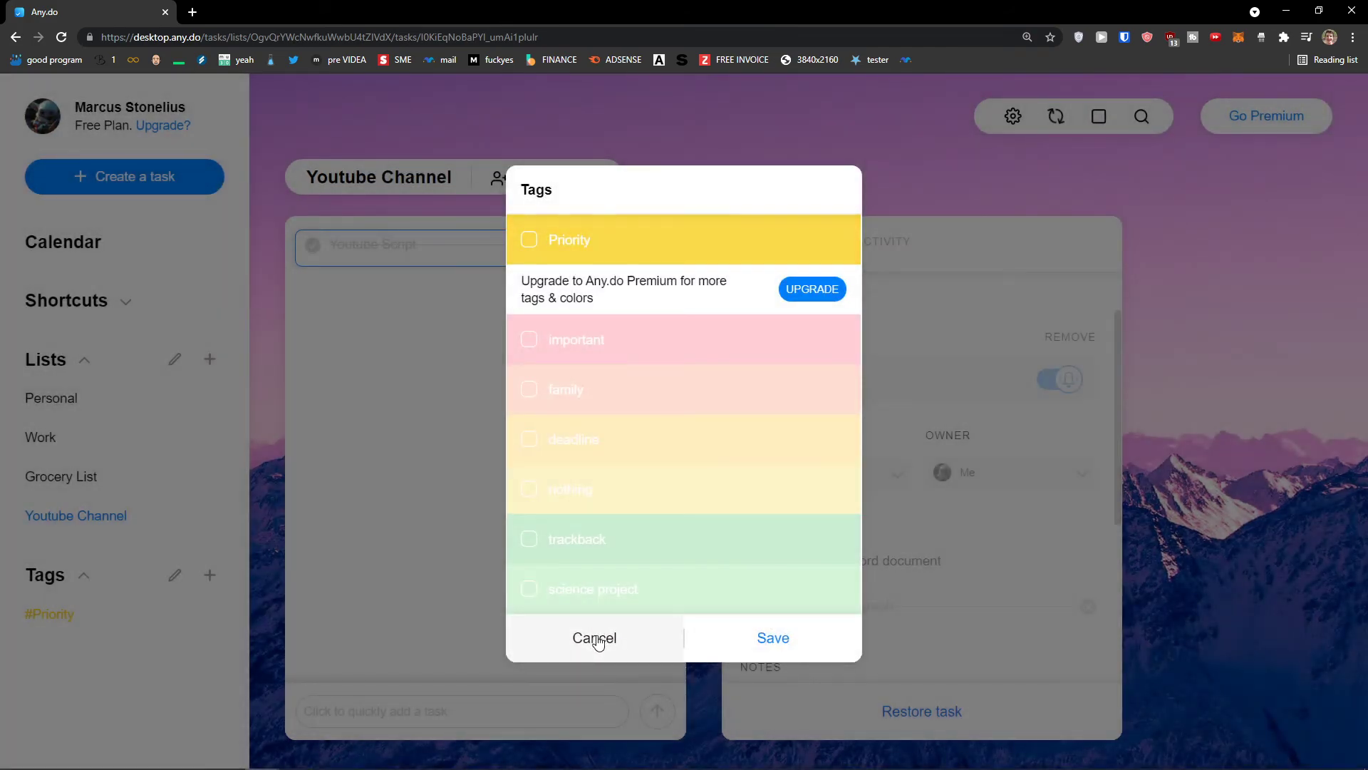
left_click(595, 639)
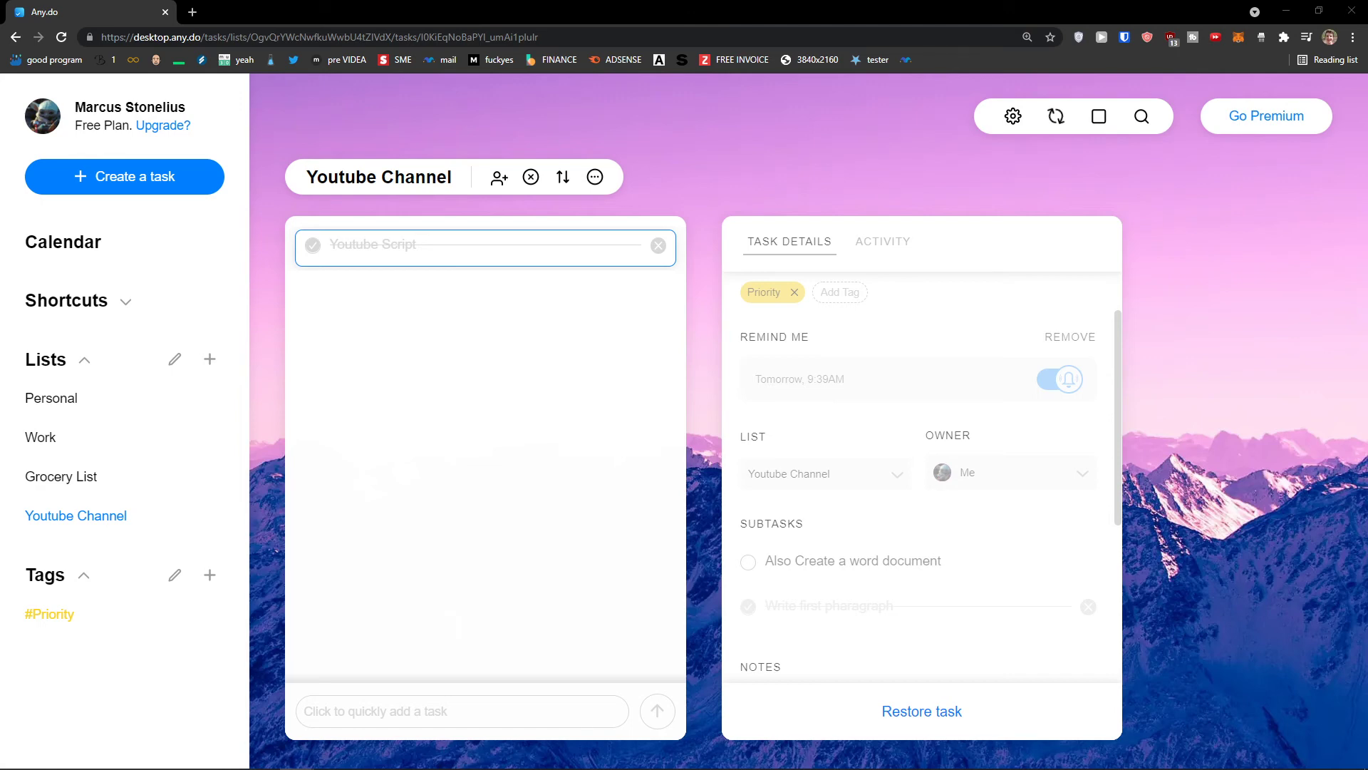
Edit the lists and delete Work from its List Name settings
left_click(169, 365)
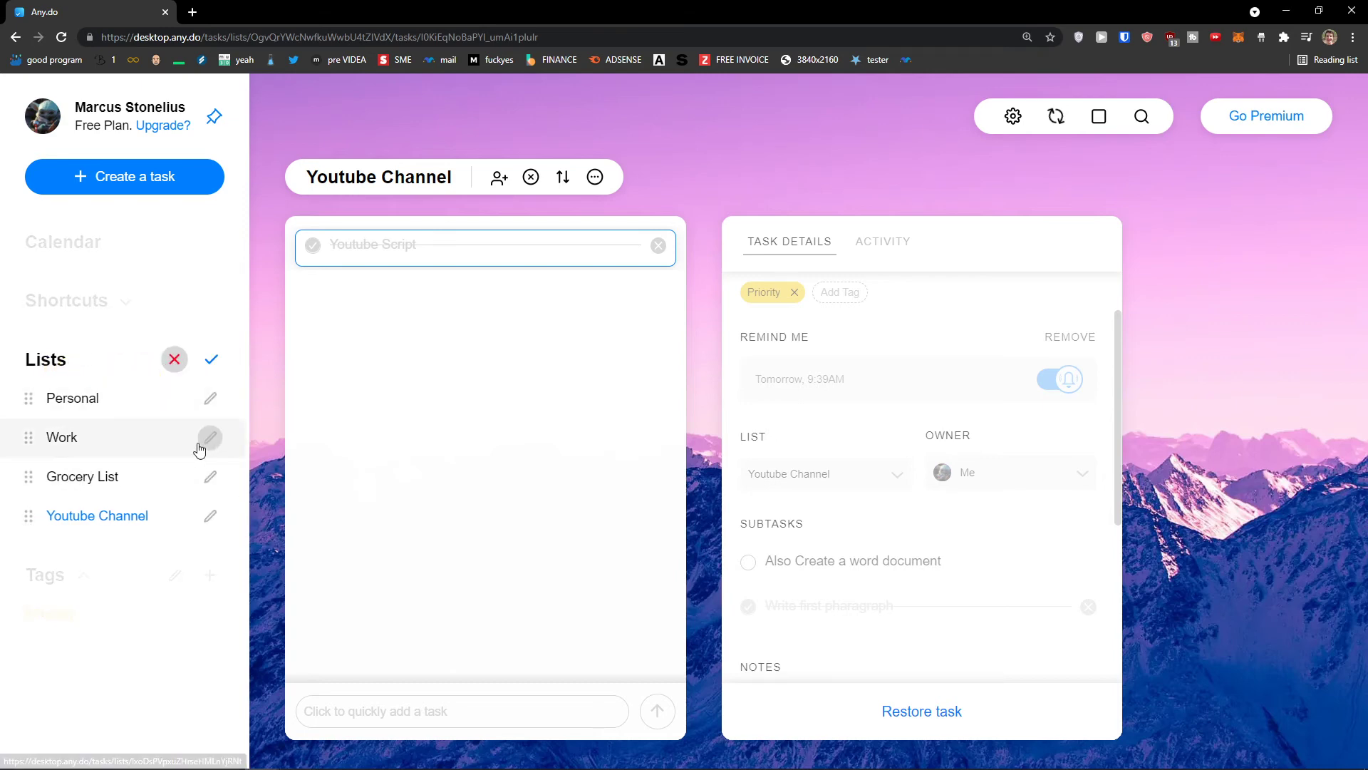
mouse_move(50, 445)
left_mouse_down()
mouse_move(30, 459)
mouse_move(26, 504)
mouse_move(32, 437)
left_mouse_up()
left_click(210, 437)
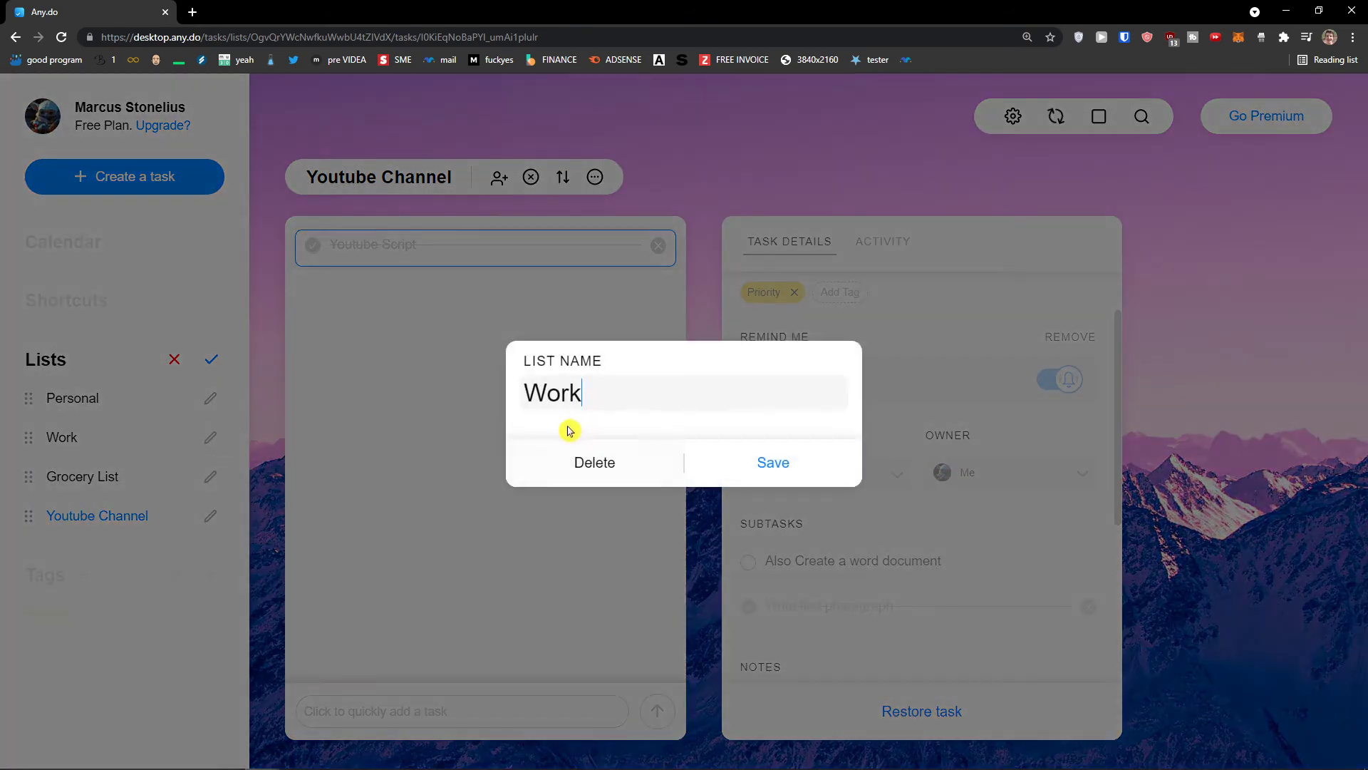
left_click(595, 463)
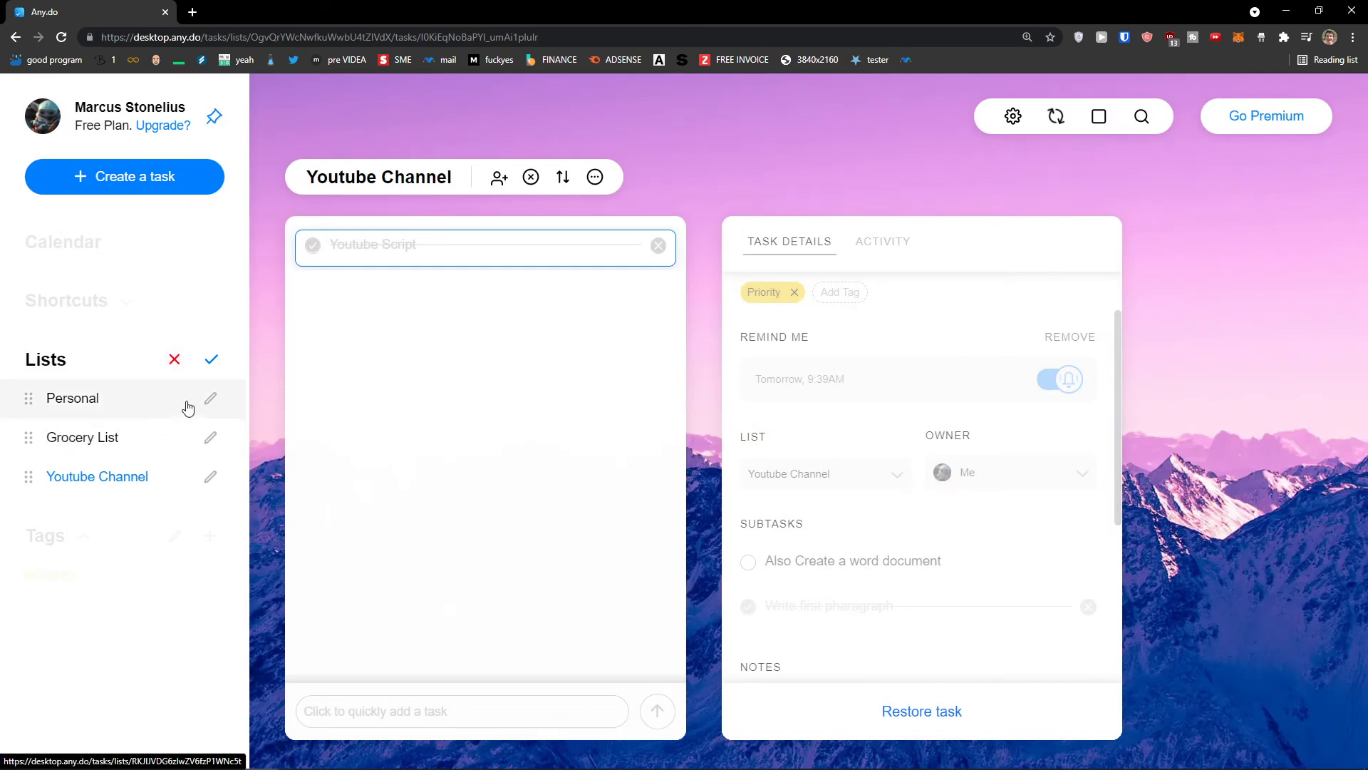
Finish editing lists and browse the views, ending on Next 7 Days
left_click(211, 359)
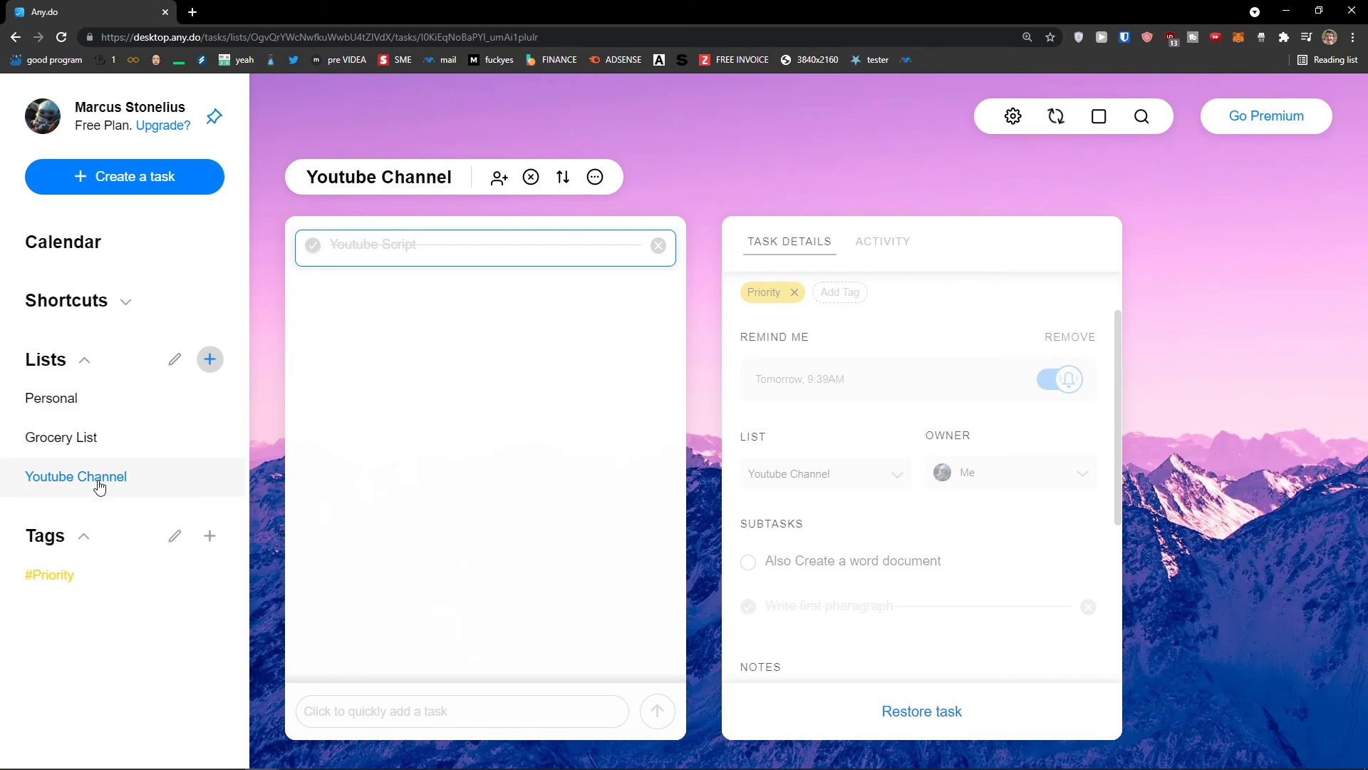
left_click(159, 481)
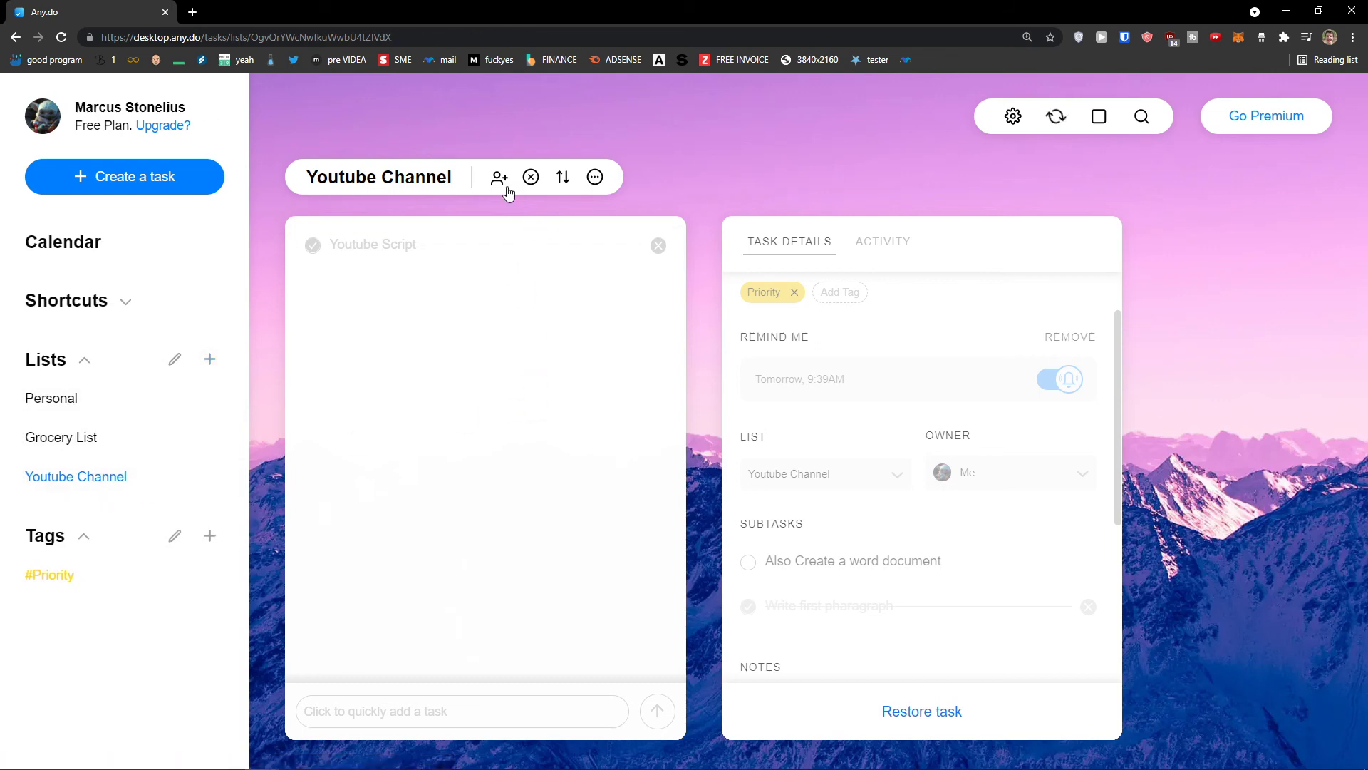
left_click(125, 310)
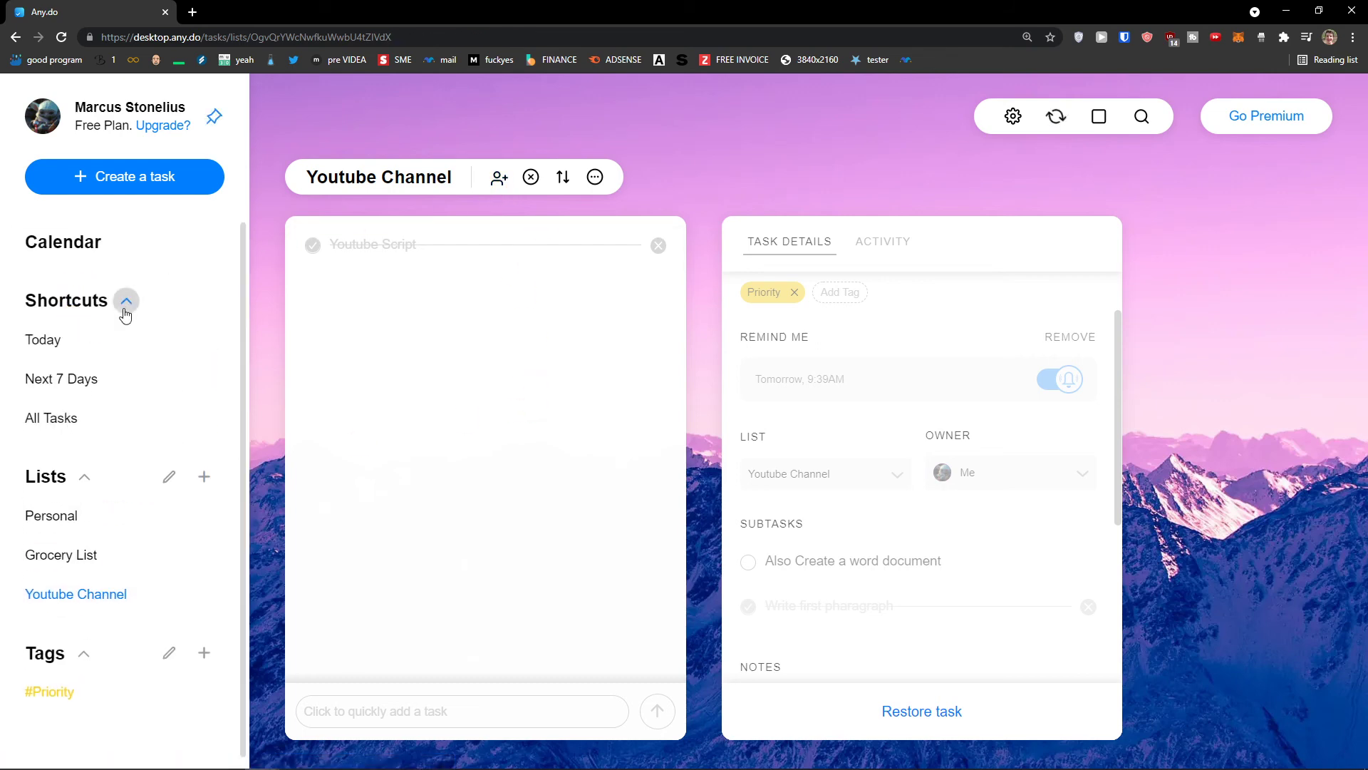
left_click(59, 343)
left_click(101, 598)
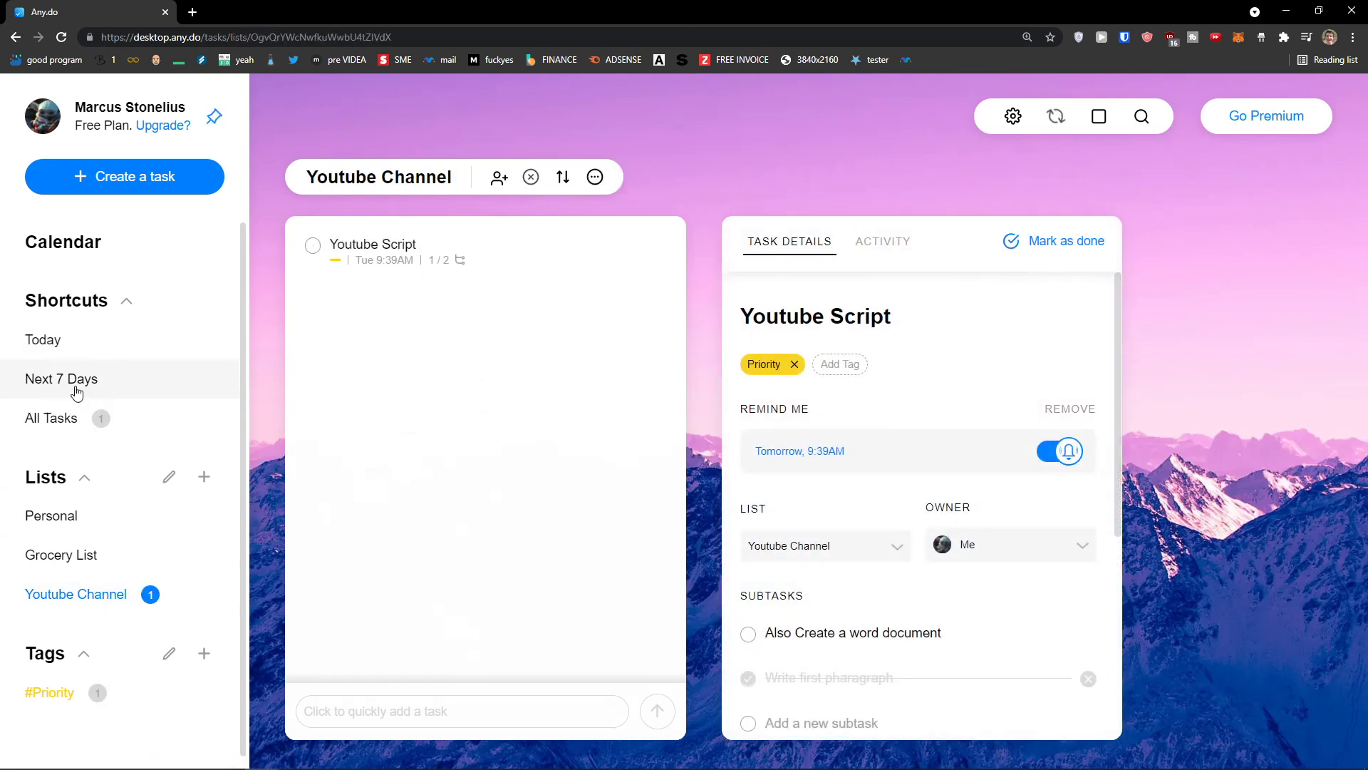
left_click(82, 417)
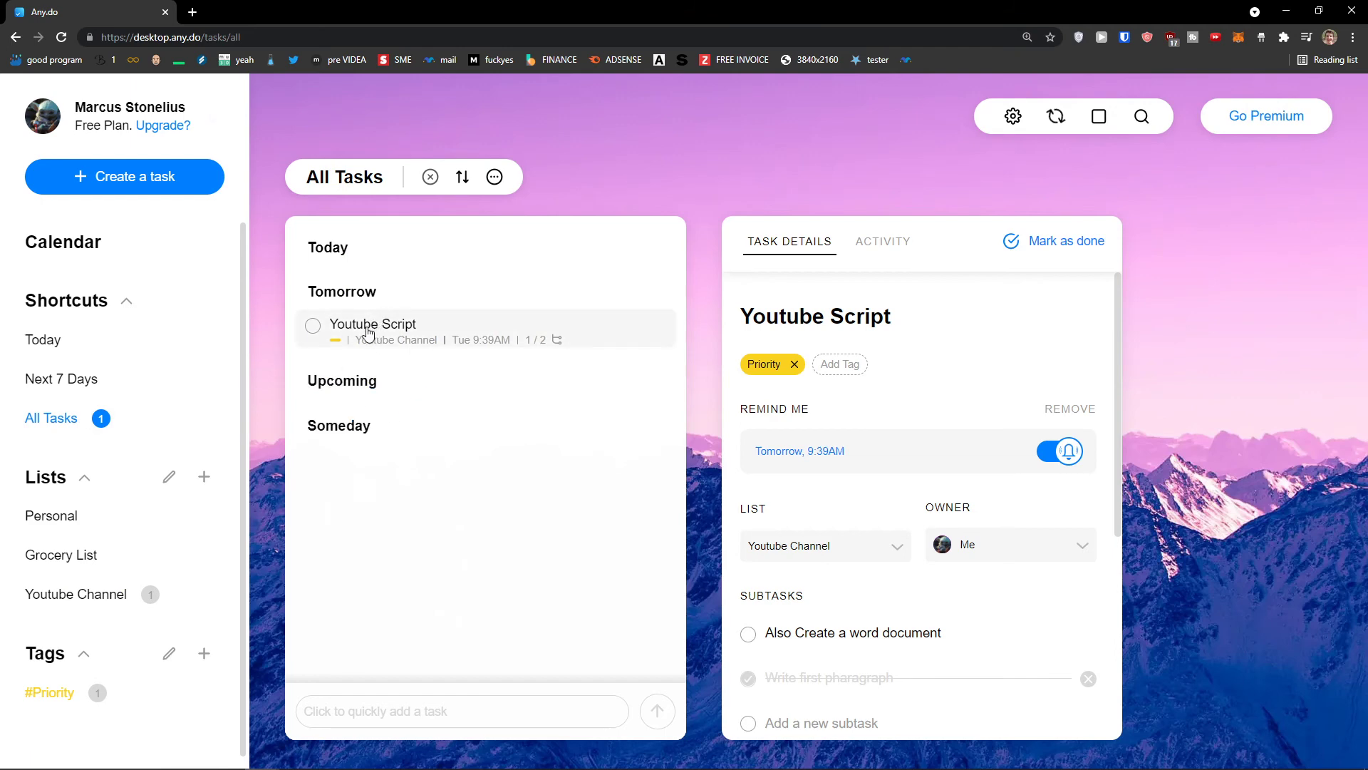
left_click(109, 380)
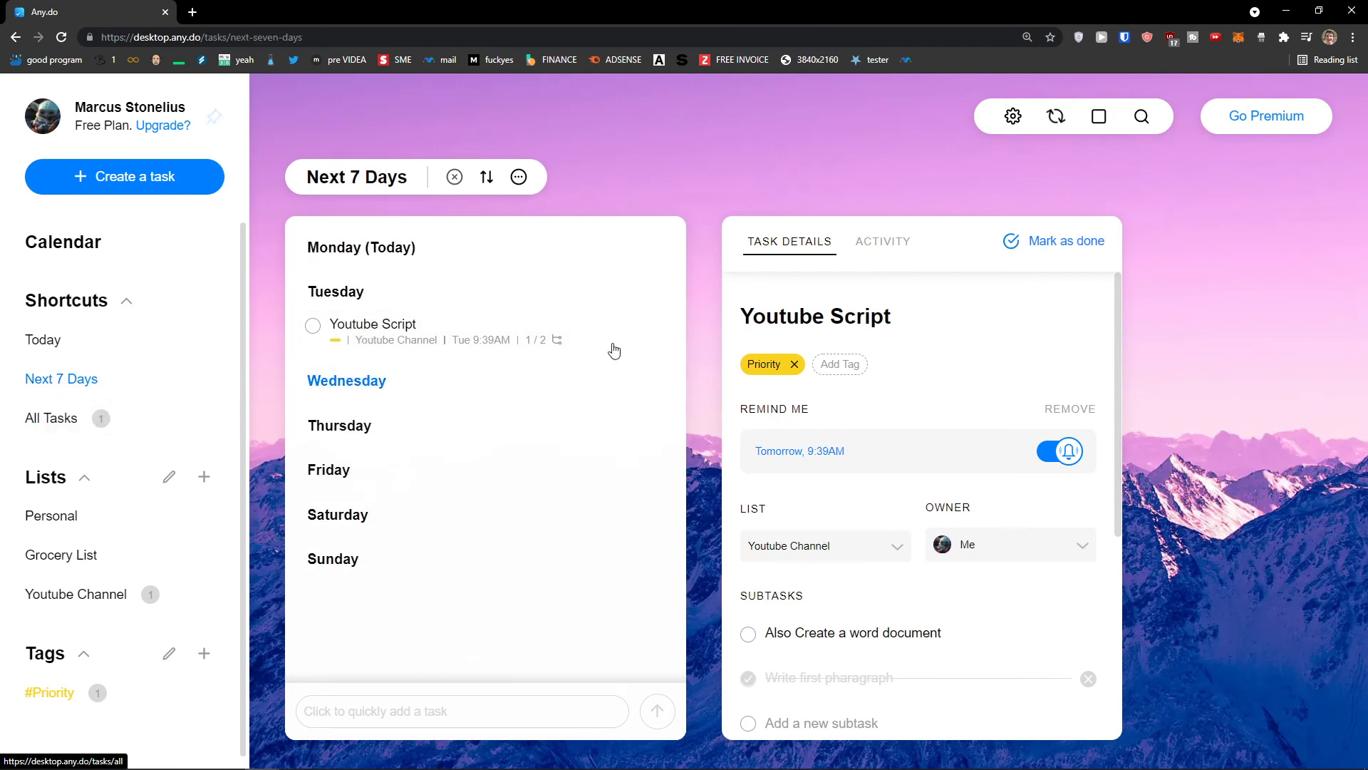
Reschedule Youtube Script's reminder to September 2, 2021
left_click(481, 336)
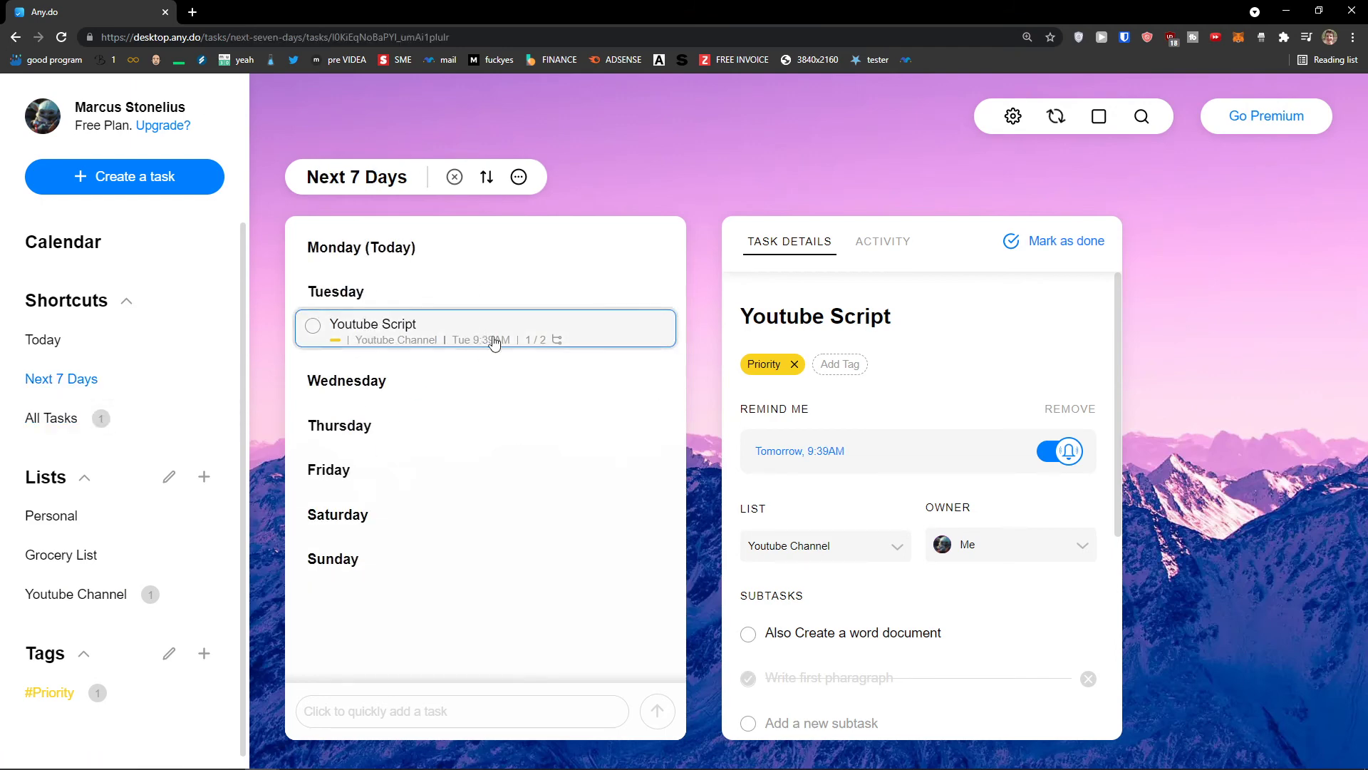
left_click(813, 452)
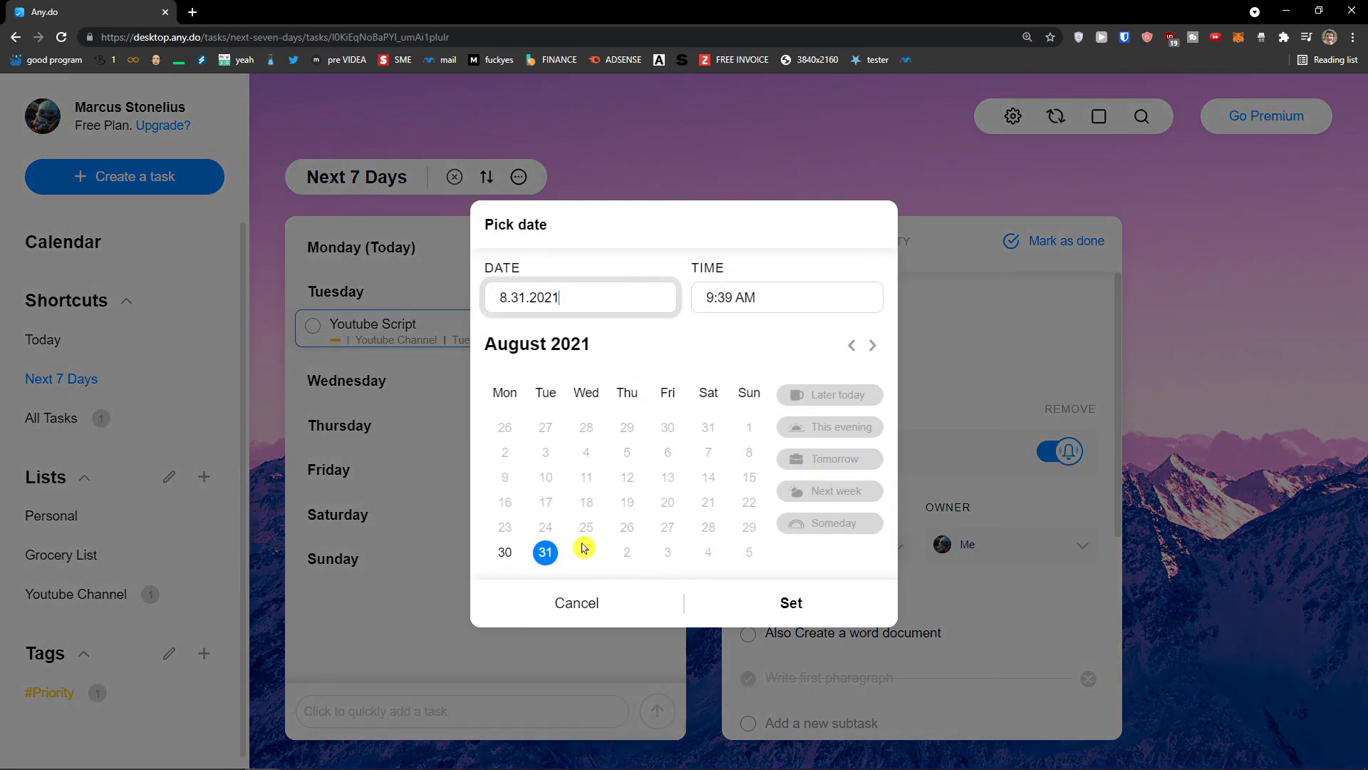
left_click(872, 345)
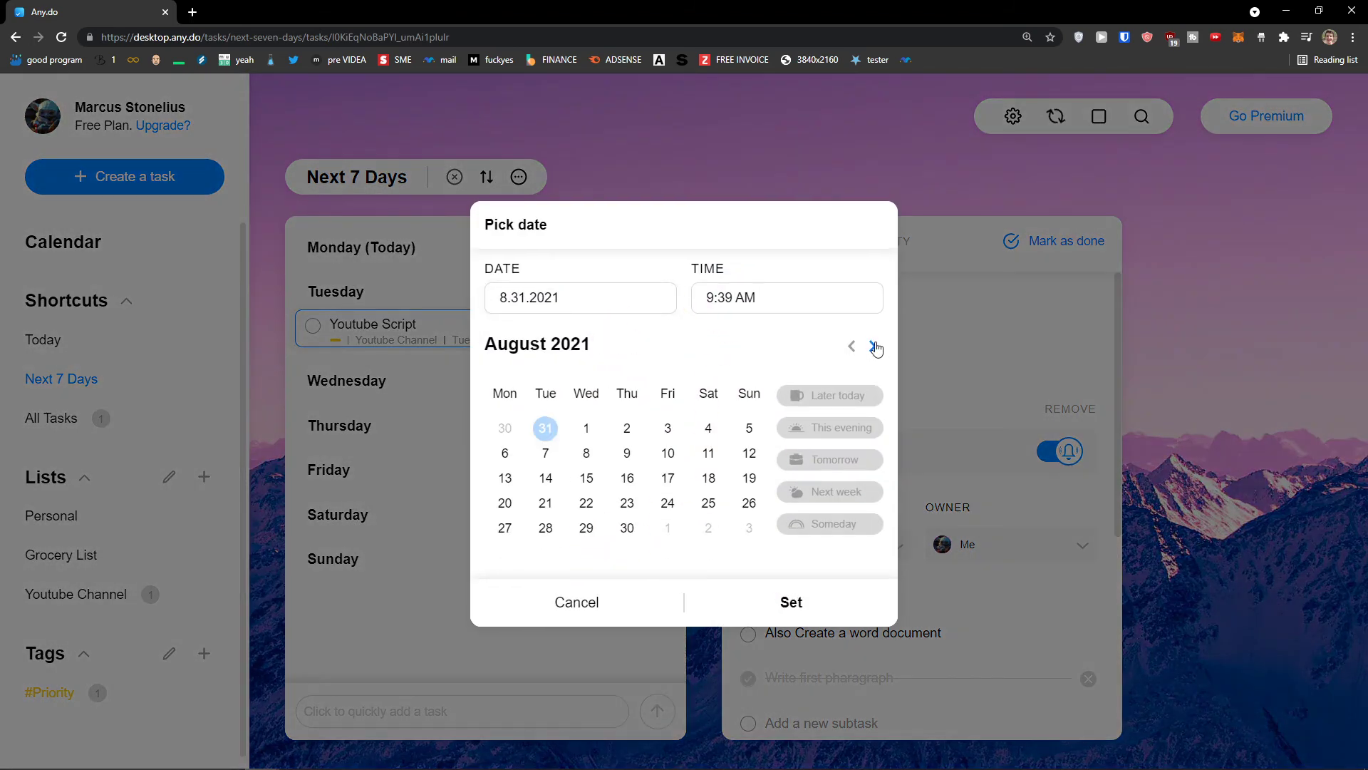
left_click(586, 439)
left_click(626, 439)
left_click(805, 588)
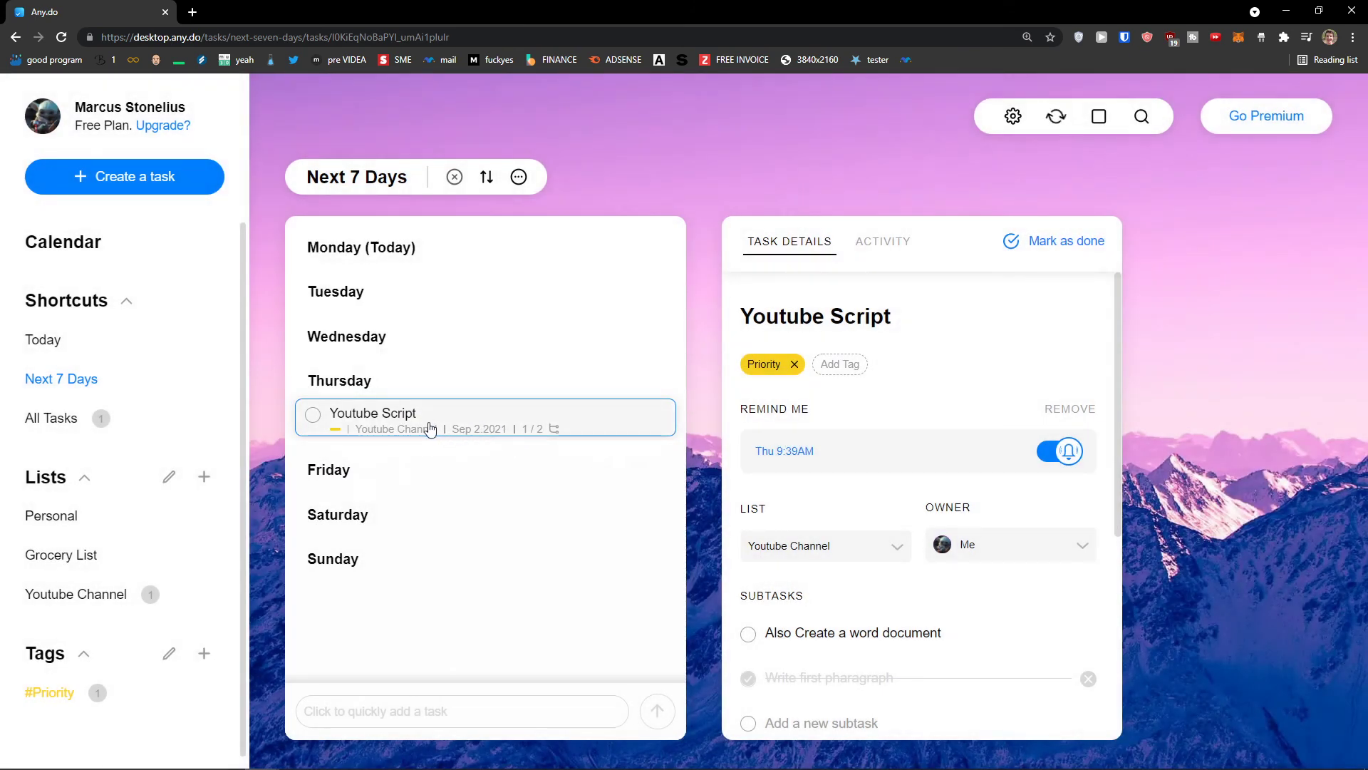
left_click(1065, 452)
left_click(784, 451)
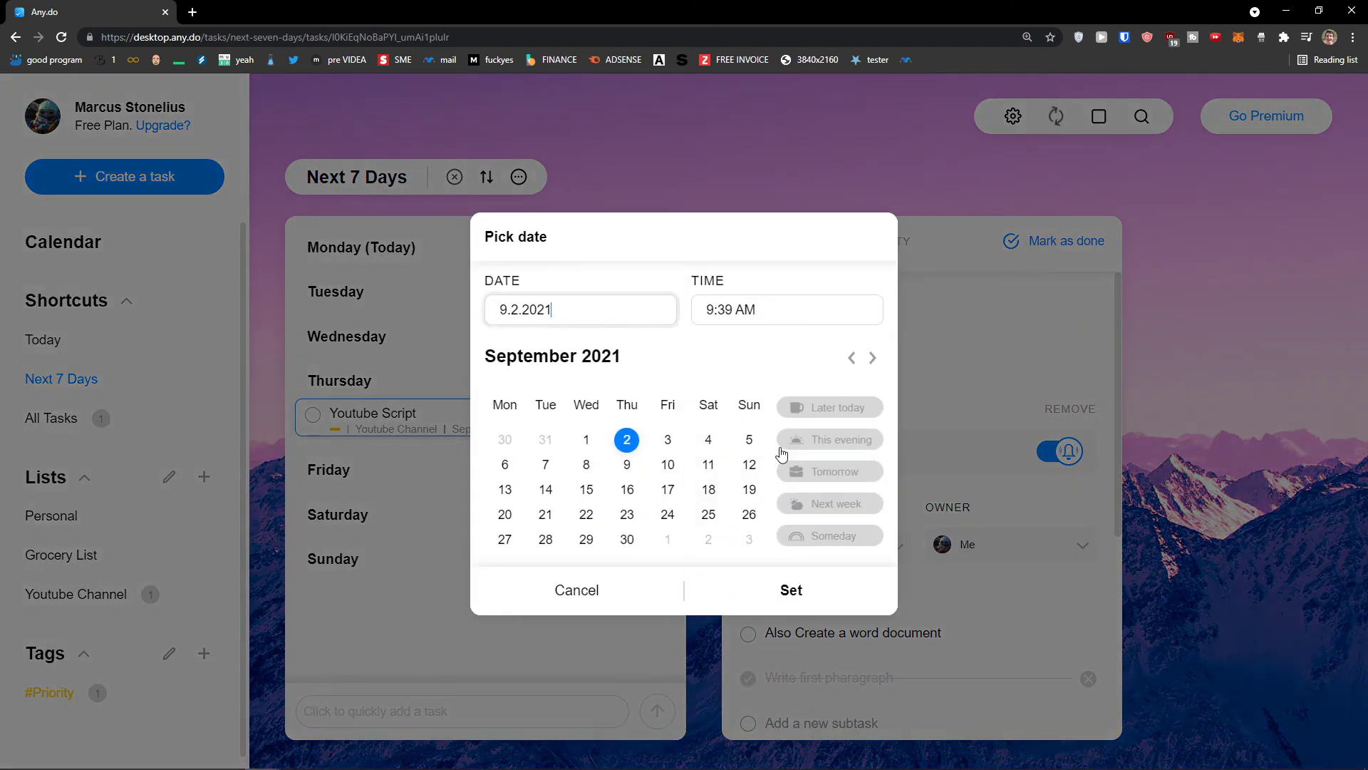
left_click(803, 583)
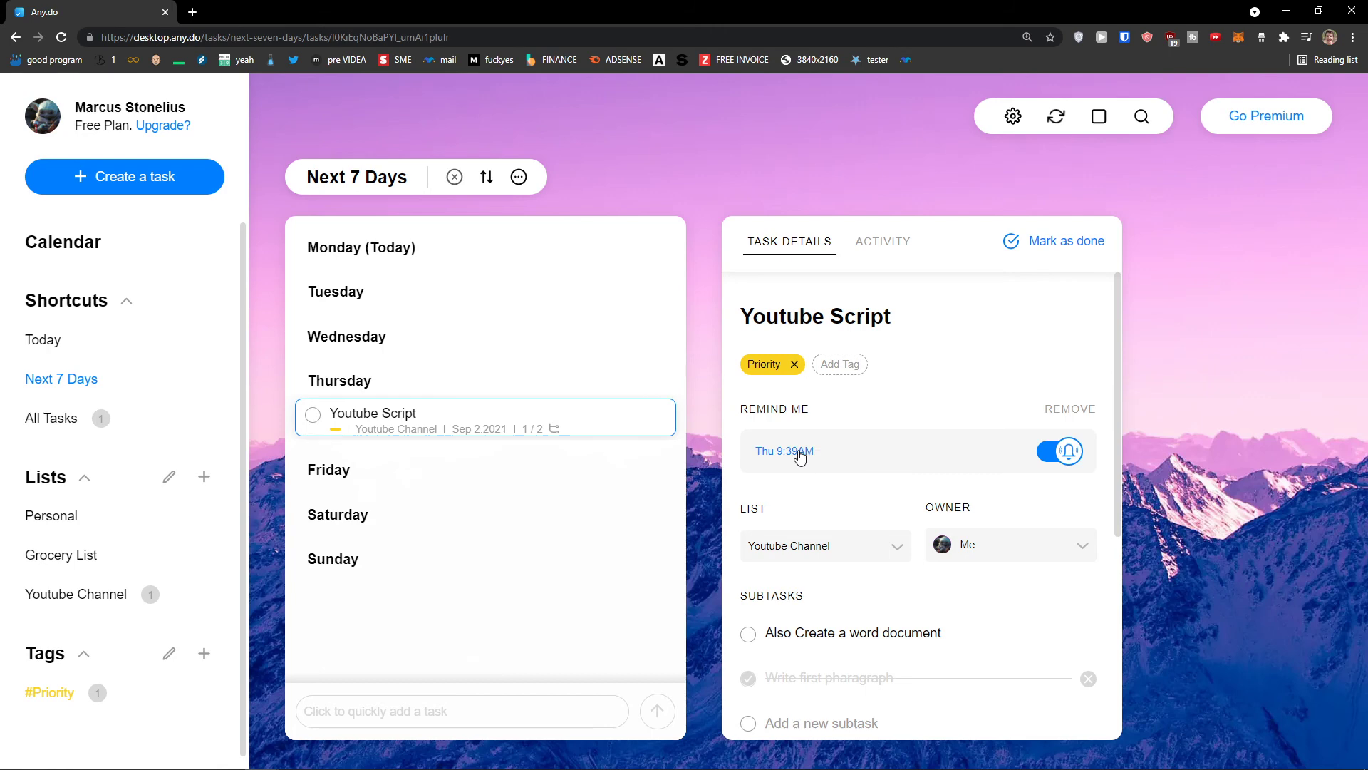
Go through Today and Next 7 Days to the Calendar agenda, then start a new task
left_click(152, 348)
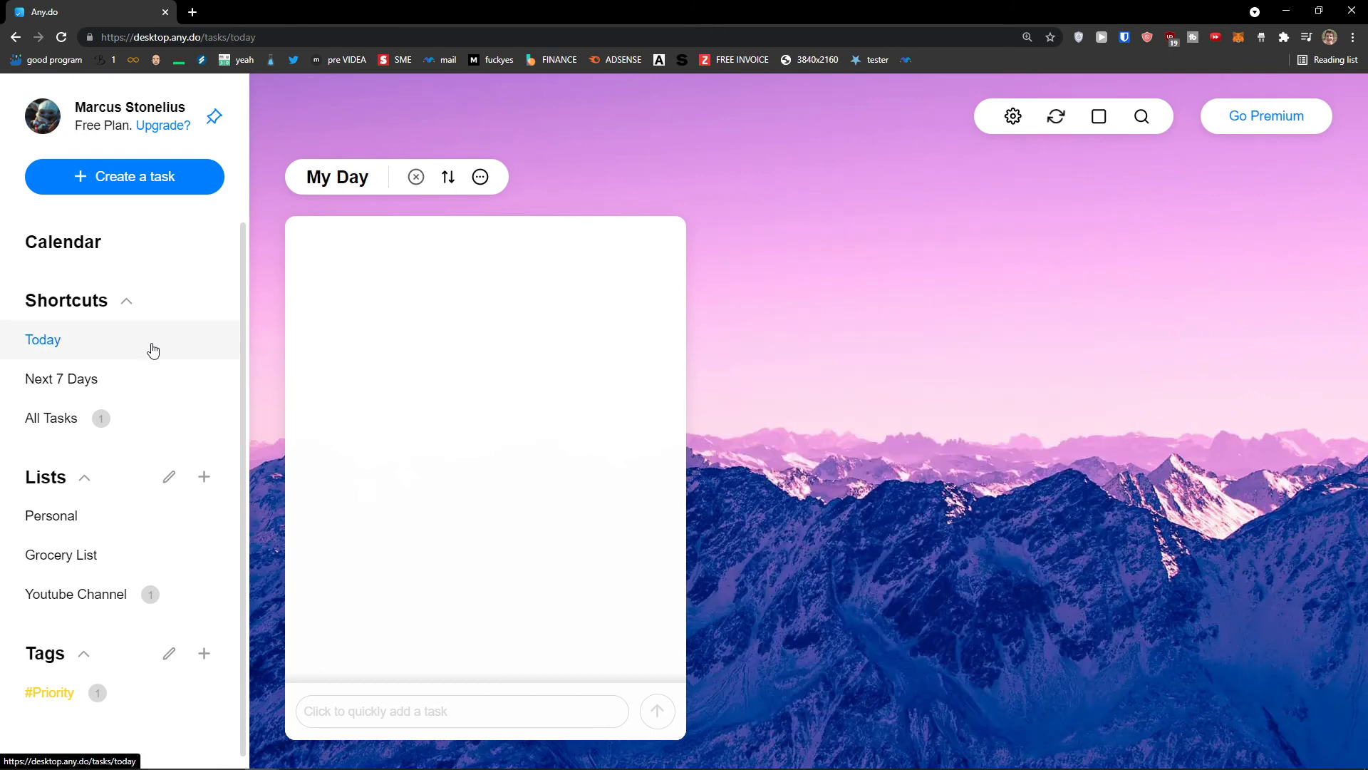
left_click(143, 380)
left_click(144, 246)
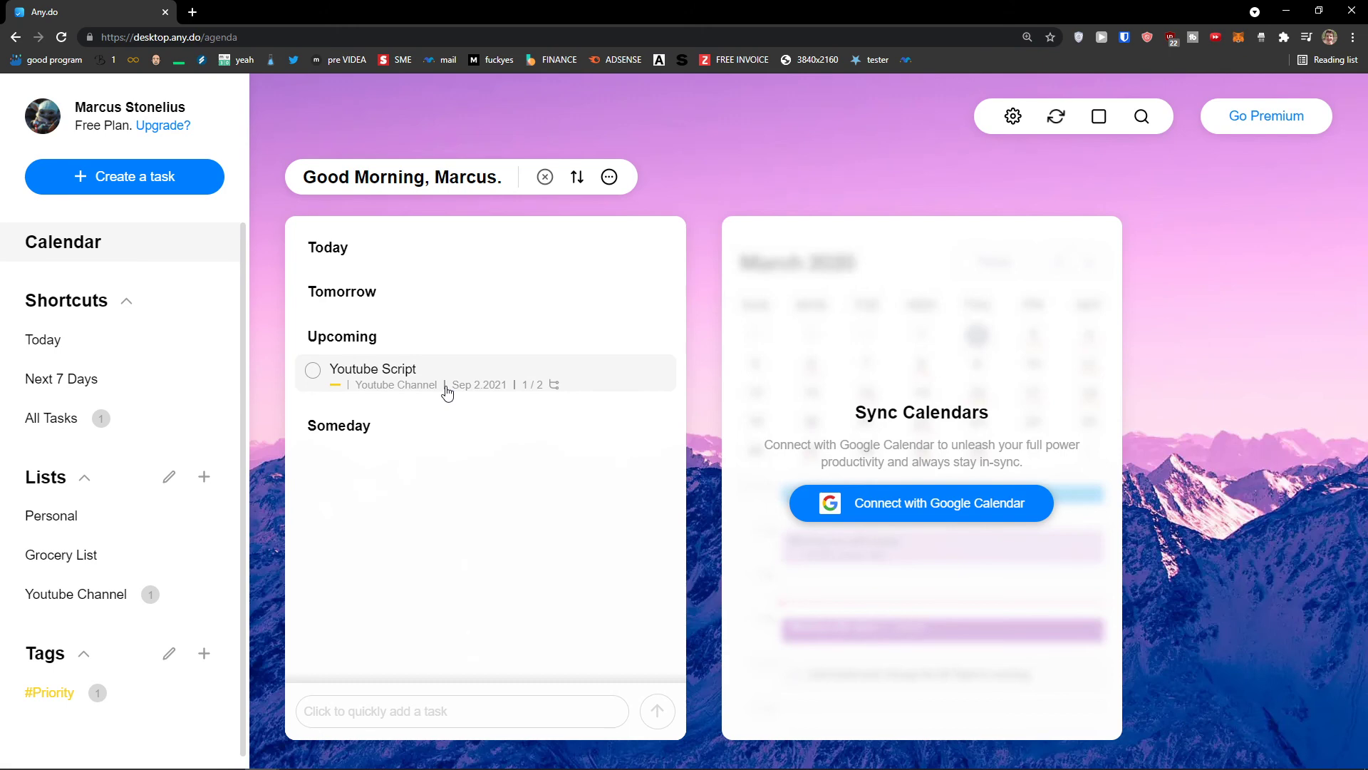
left_click(168, 186)
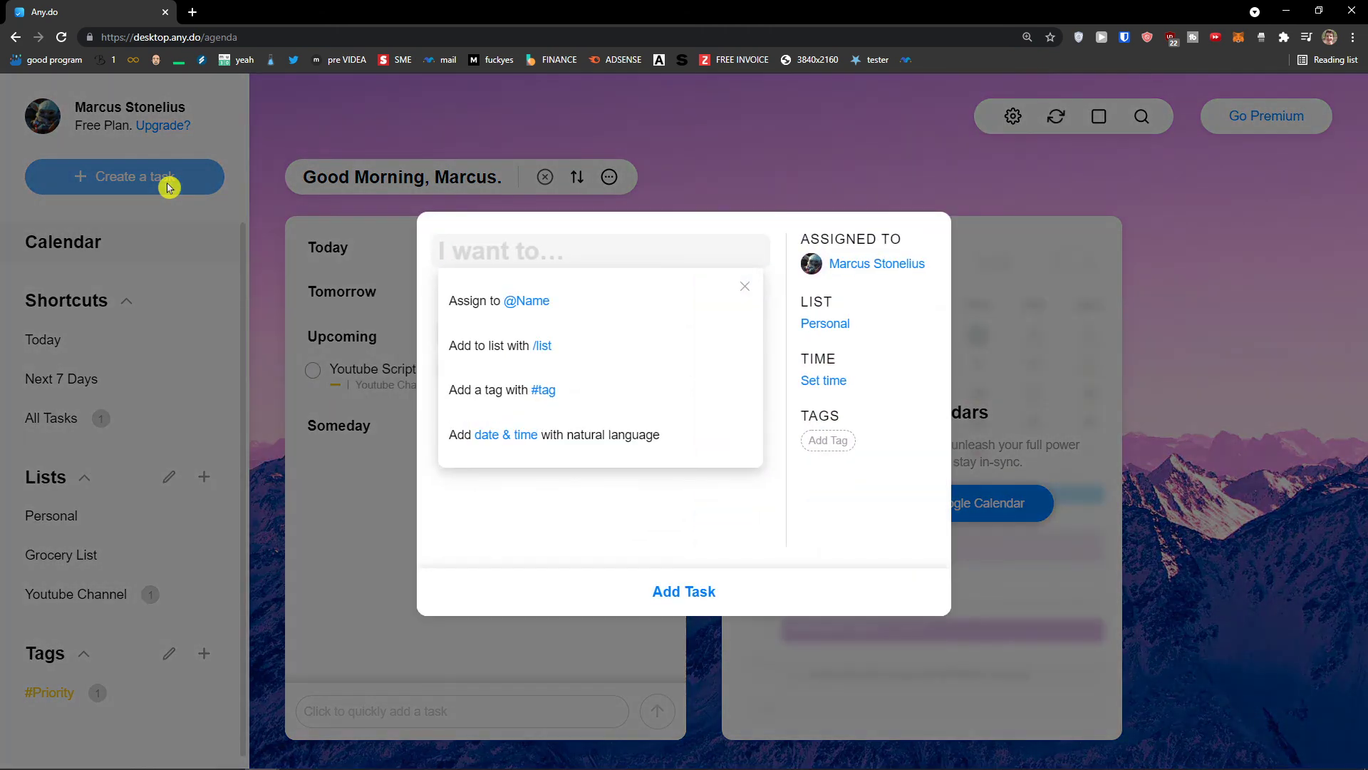
Draft a task in Youtube Channel with a tomorrow reminder, then discard it
left_click(586, 344)
left_click(545, 298)
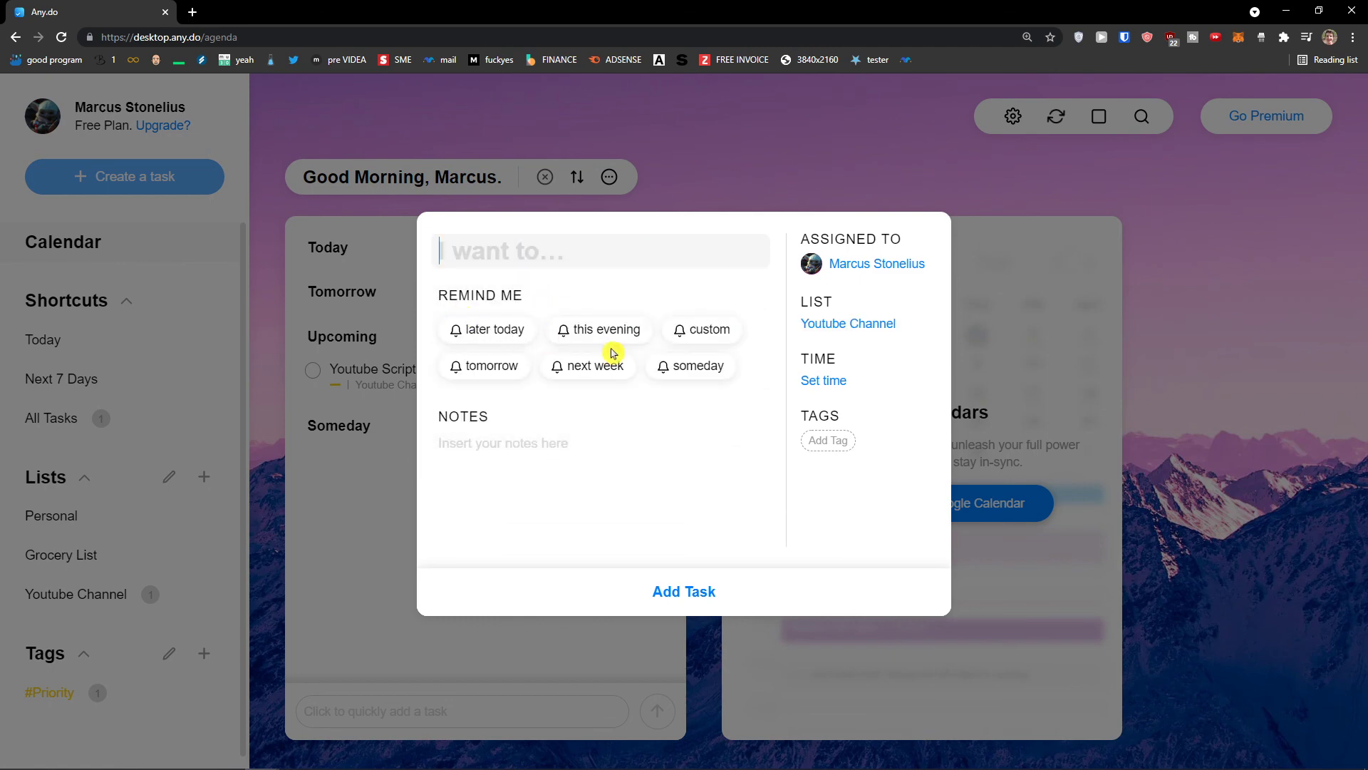
left_click(523, 375)
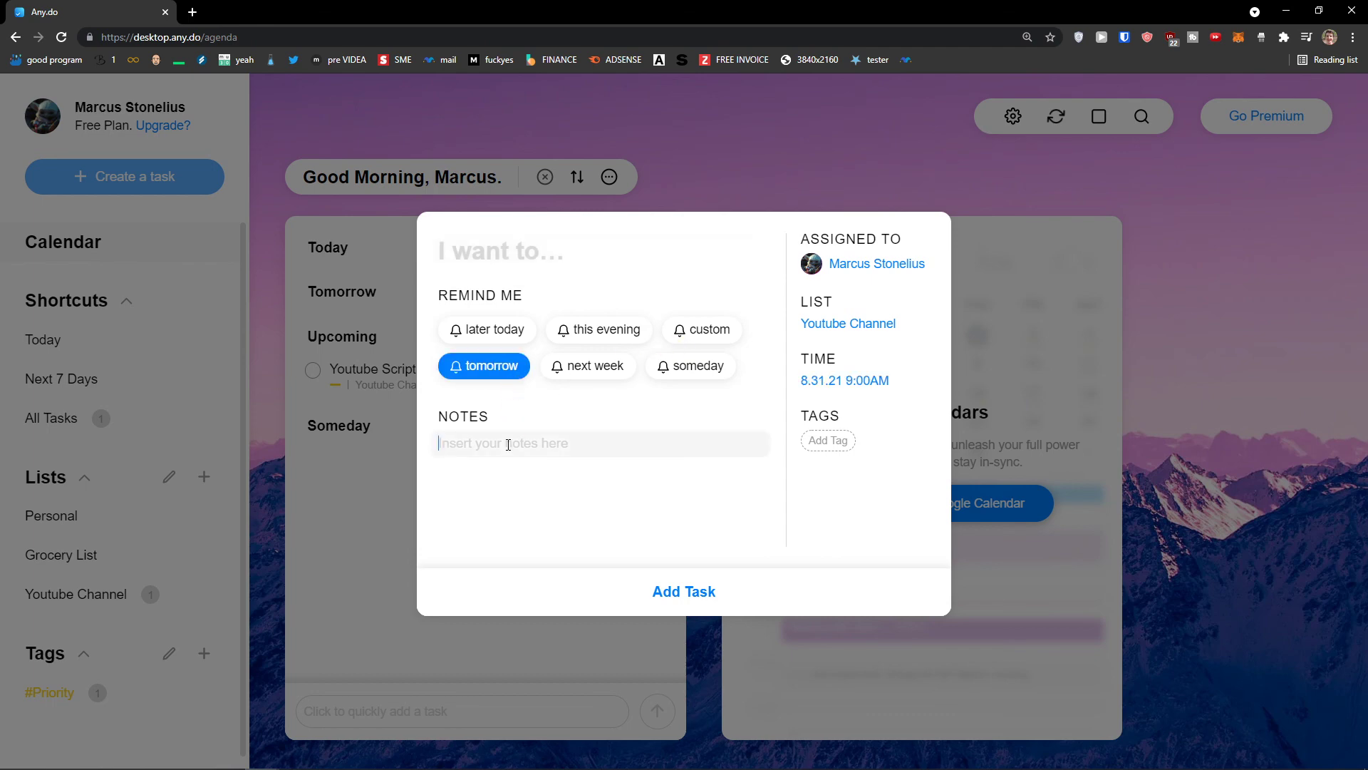
type("I need to finish this")
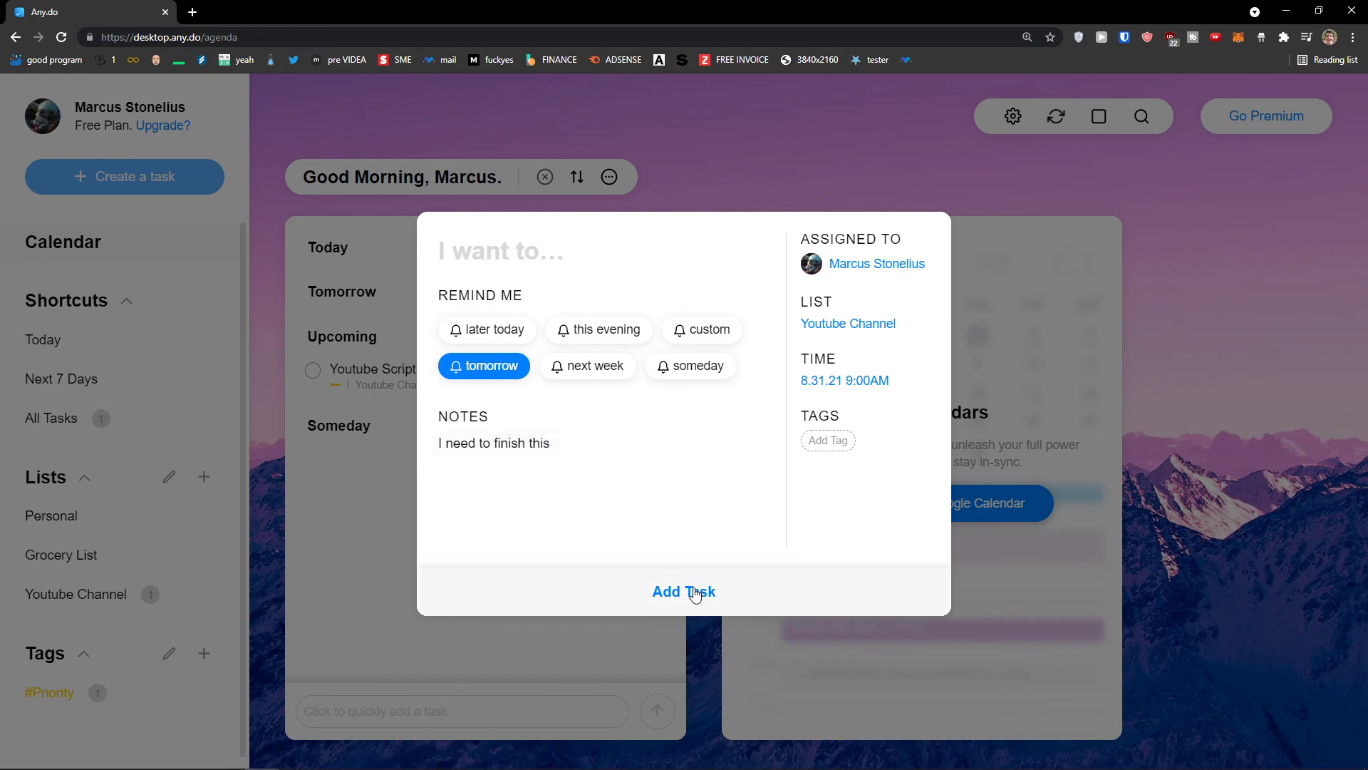
left_click(696, 637)
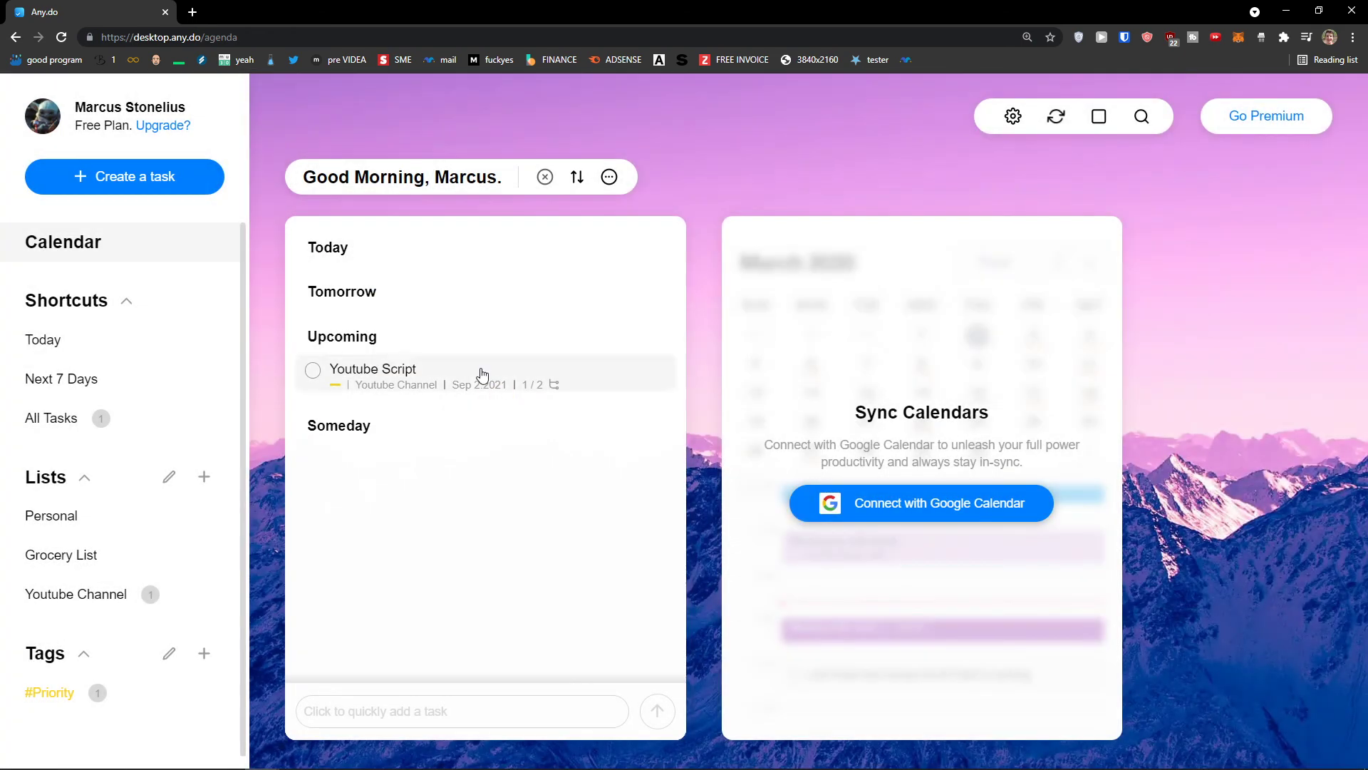
Dismiss another new-task dialog and open the Youtube Channel list
left_click(174, 179)
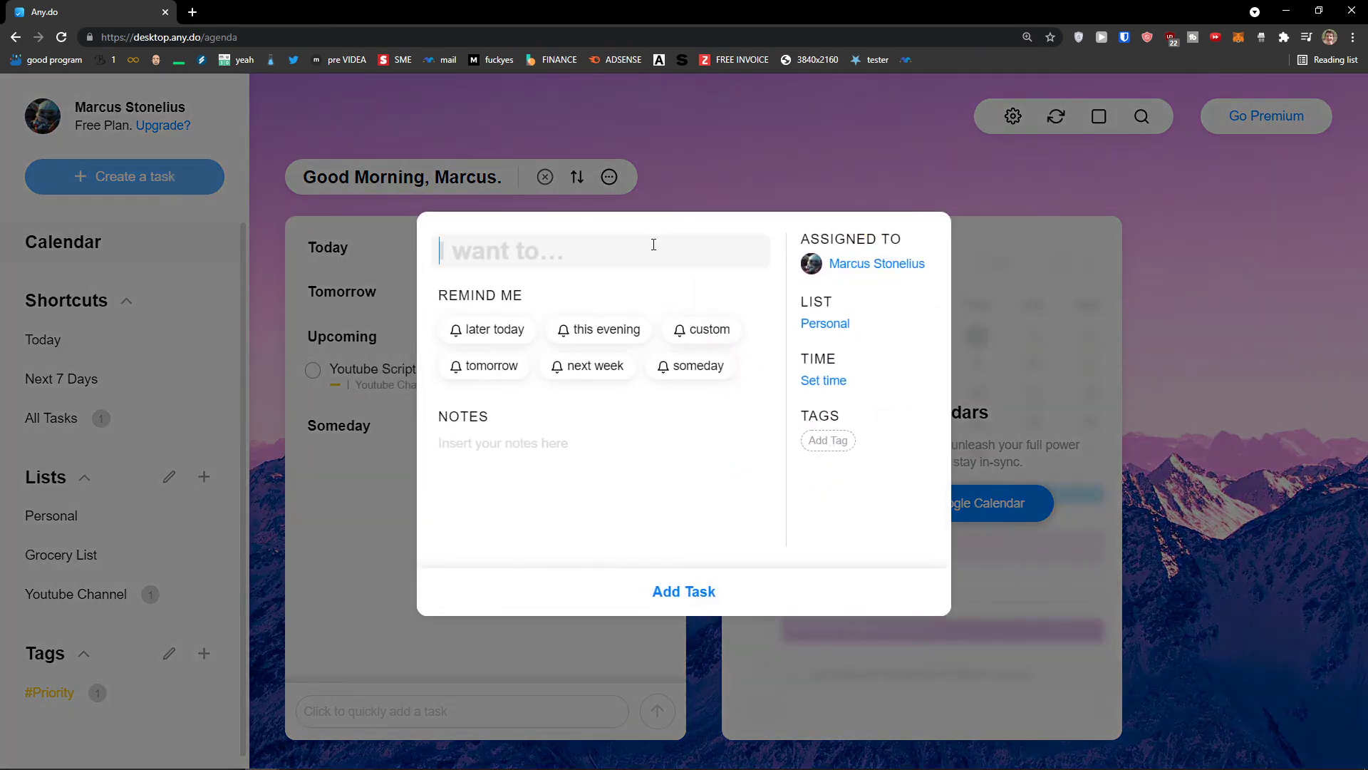
left_click(705, 642)
left_click(121, 591)
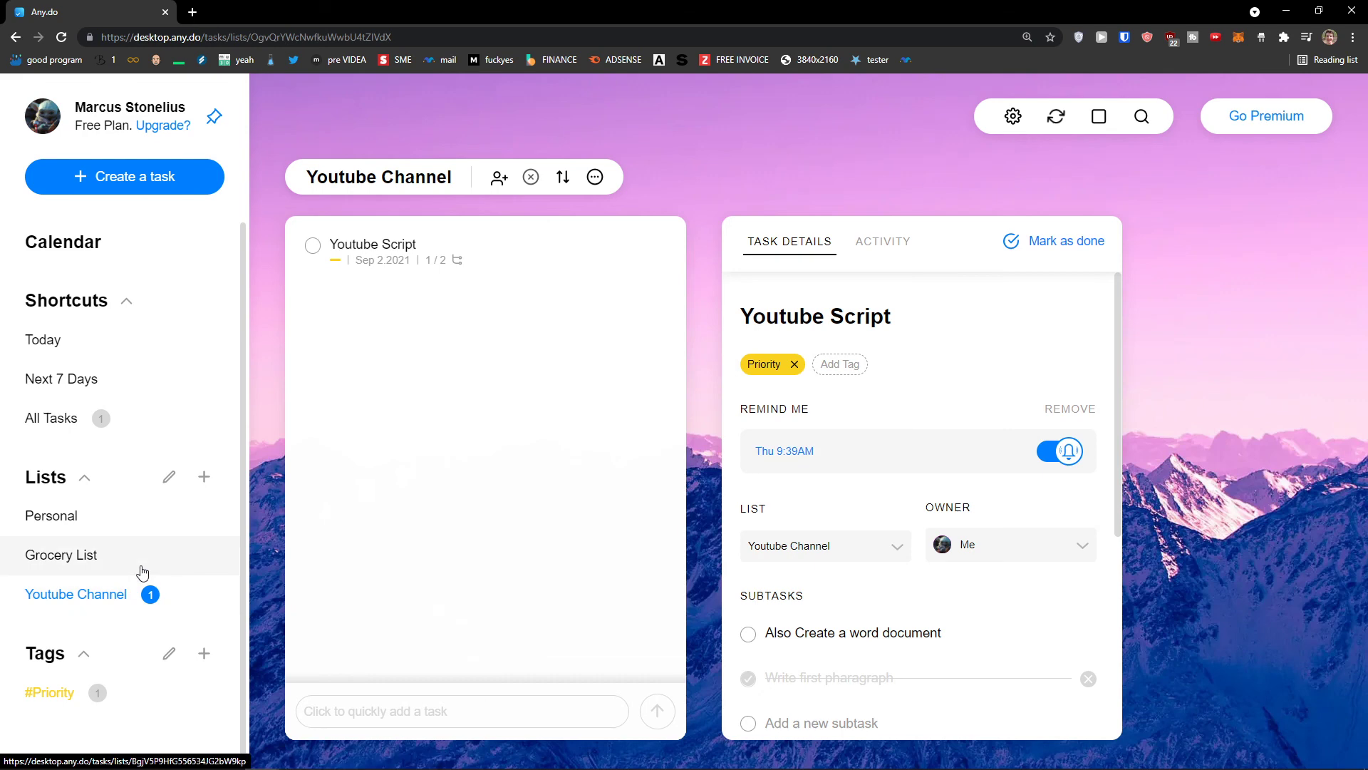